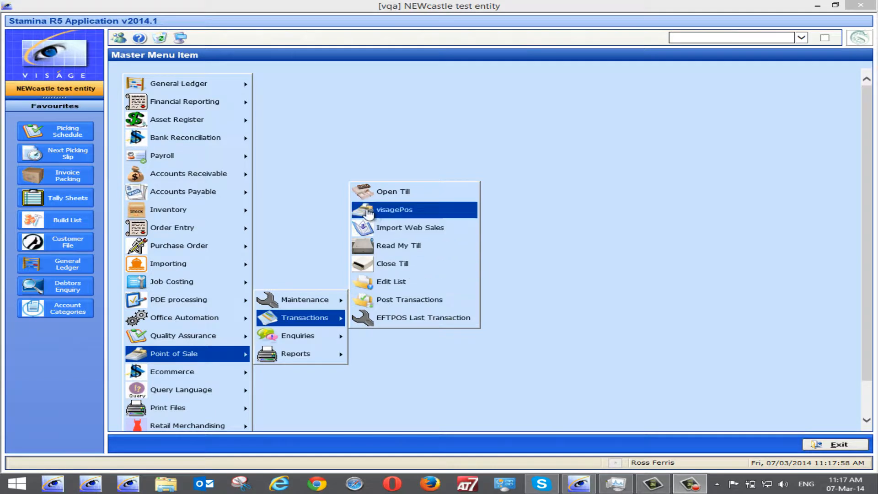
Try to open the visagePos point-of-sale screen for till transactions.
left_click(388, 212)
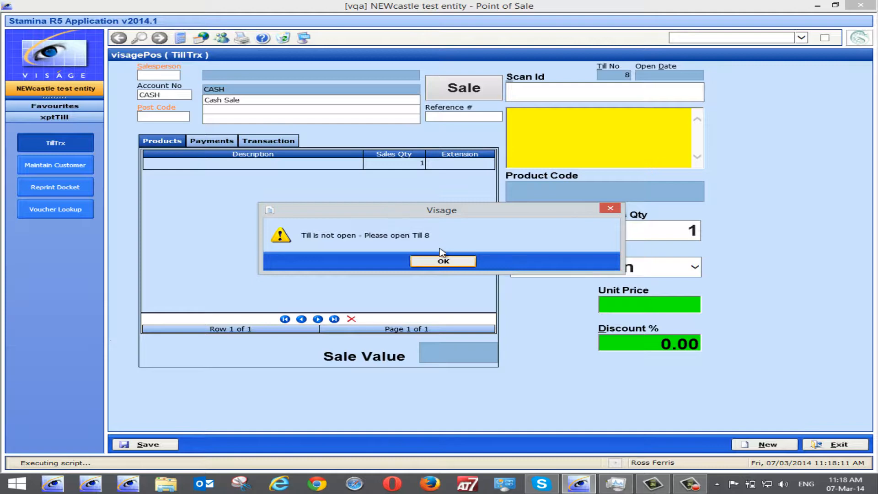
left_click(442, 263)
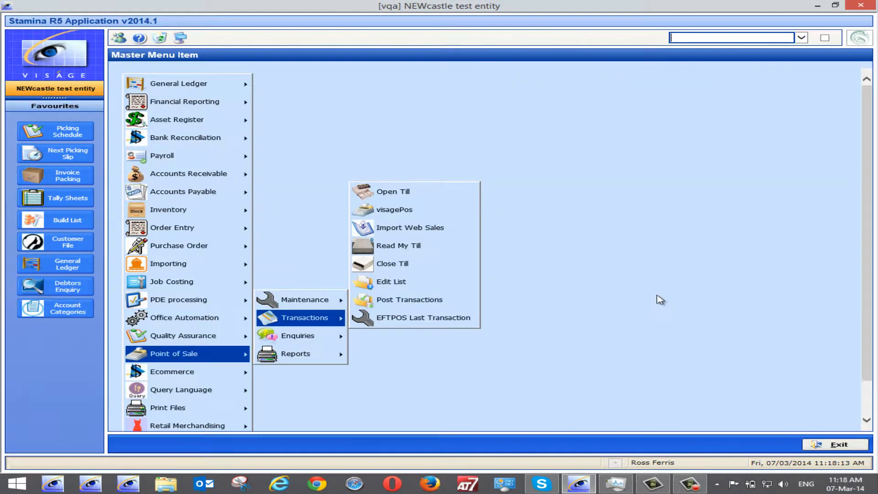
Open till 8 with a float amount of 150 and save.
left_click(408, 193)
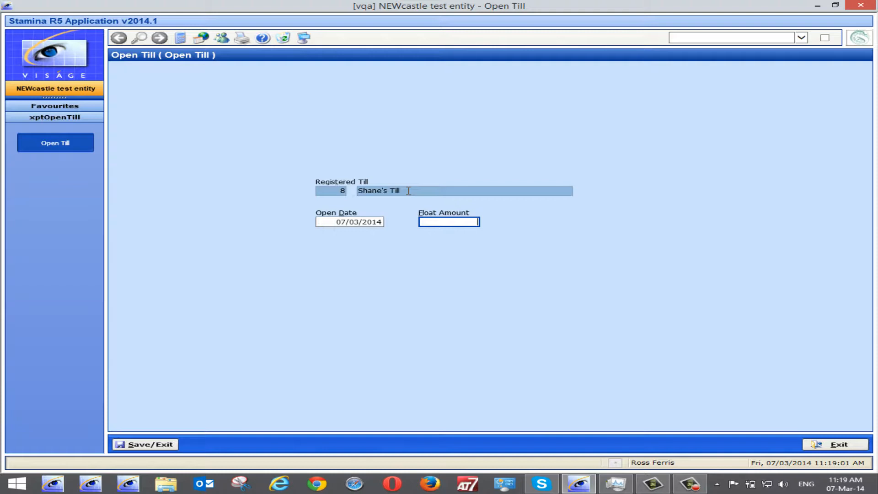
type("150")
left_click(160, 444)
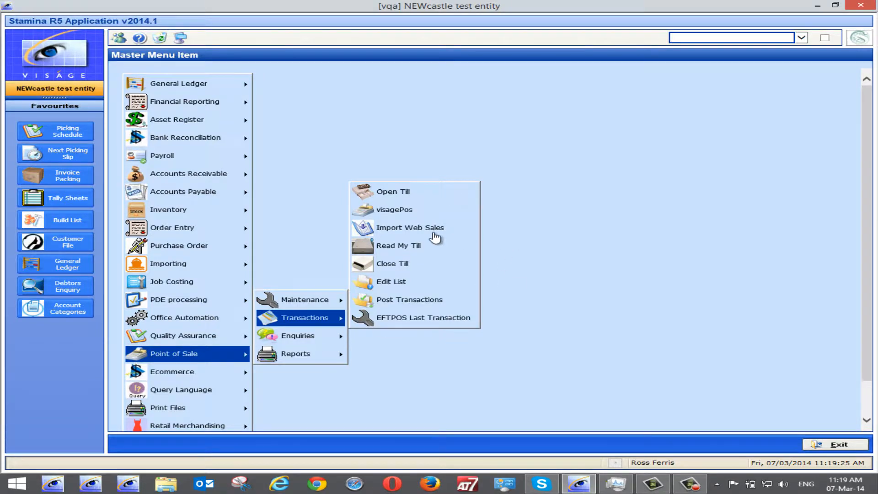
Open visagePos and enter salesperson RF and post code 2287 for the cash sale.
left_click(398, 210)
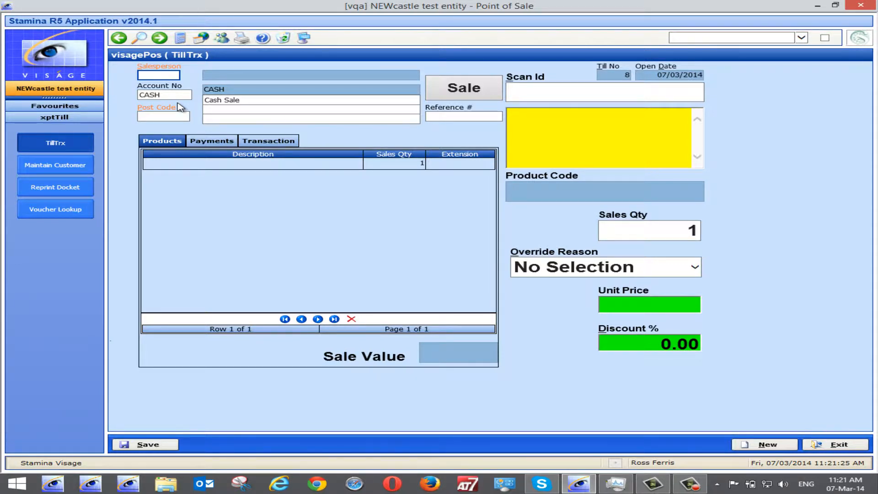
type("rf")
key("Tab")
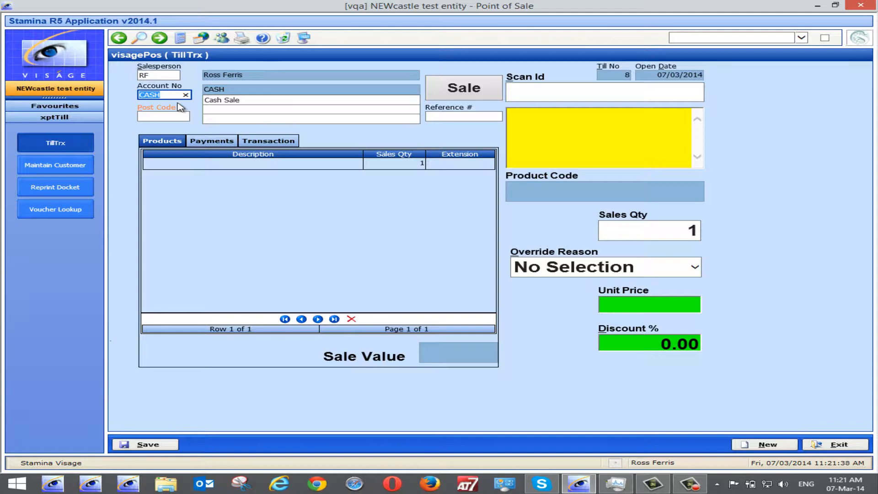
key("Tab")
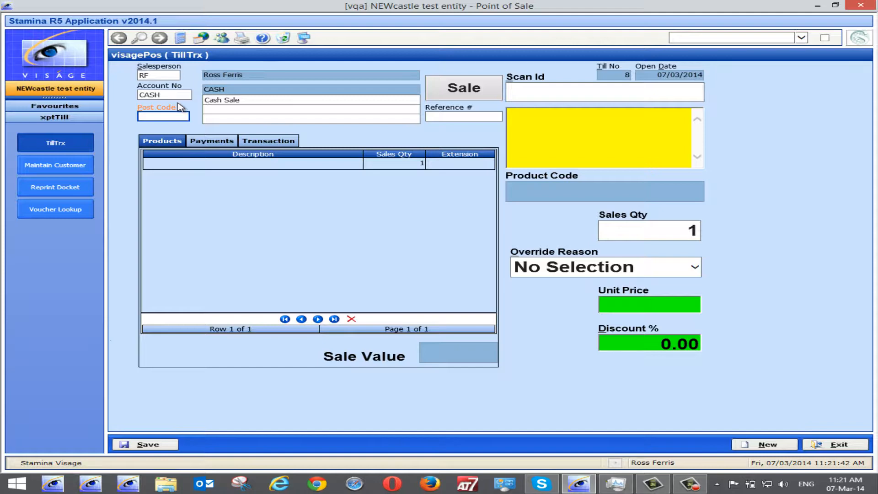
type("2287")
key("Tab")
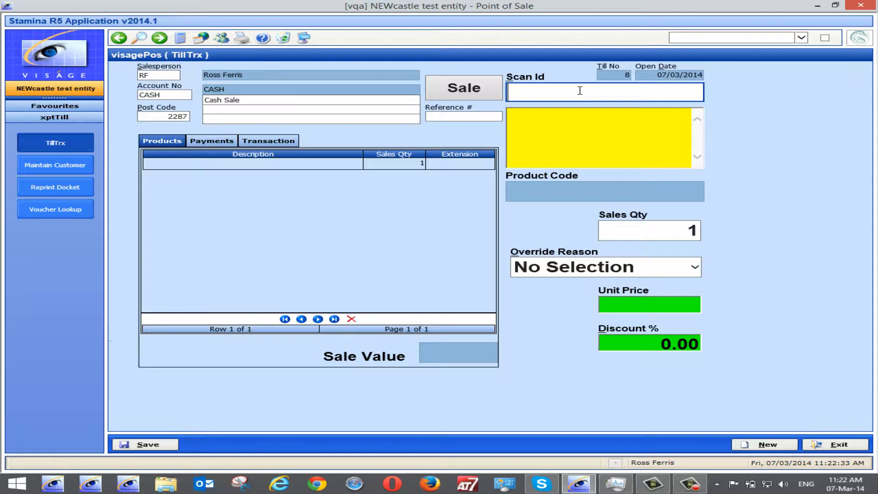
Scan product RF into the sale and dismiss the promotional message.
type("rf")
key("Return")
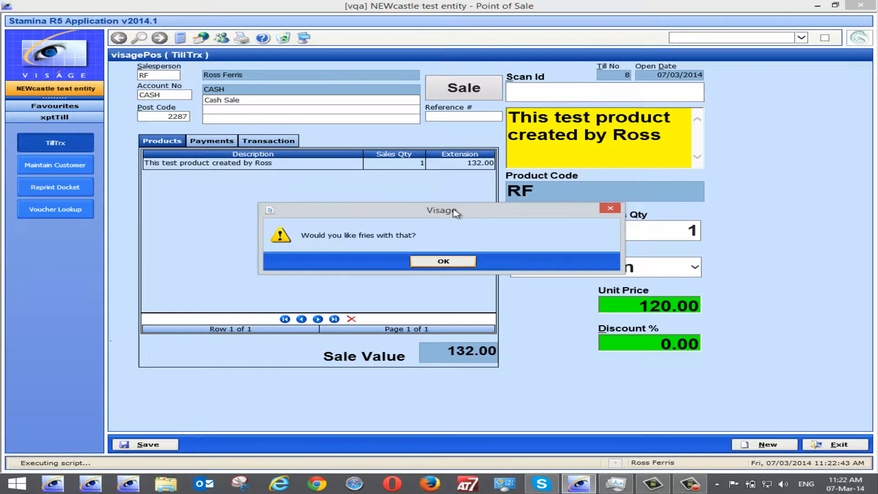
left_click_drag(457, 213, 332, 212)
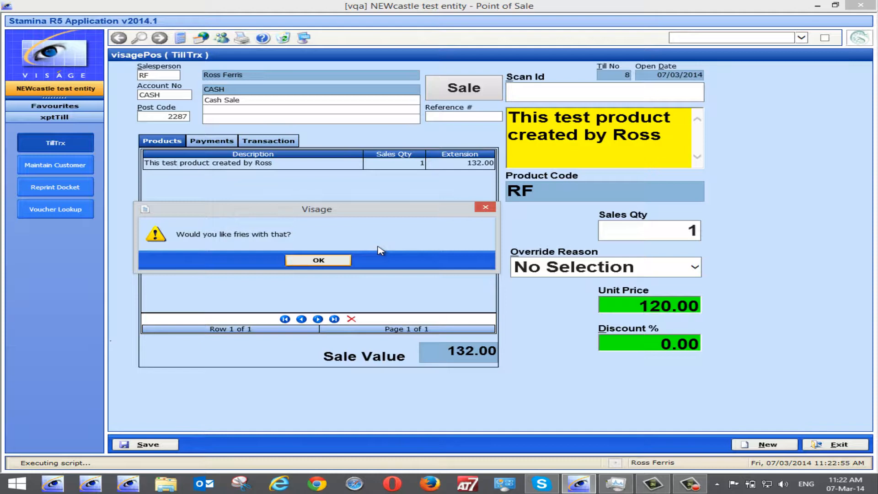
left_click(319, 260)
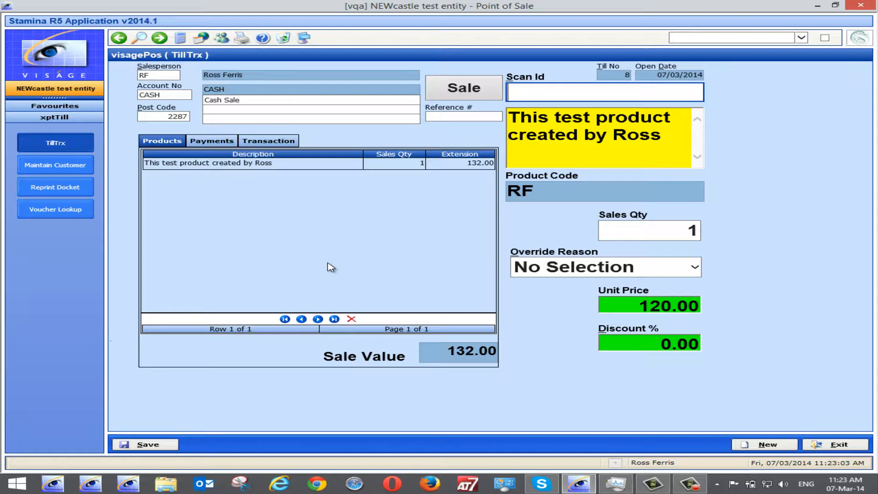
Scan products SF2 and SF into the sale and dismiss the SF promo message.
type("sf2")
key("Return")
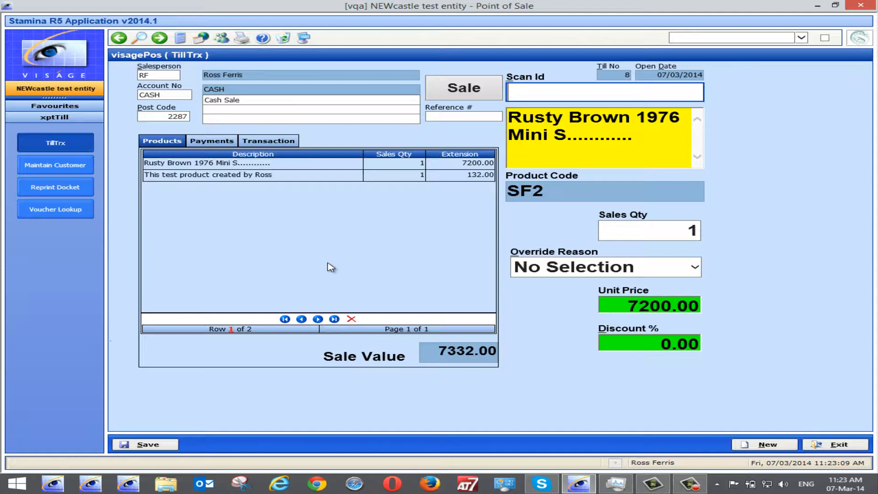
type("sf")
key("Return")
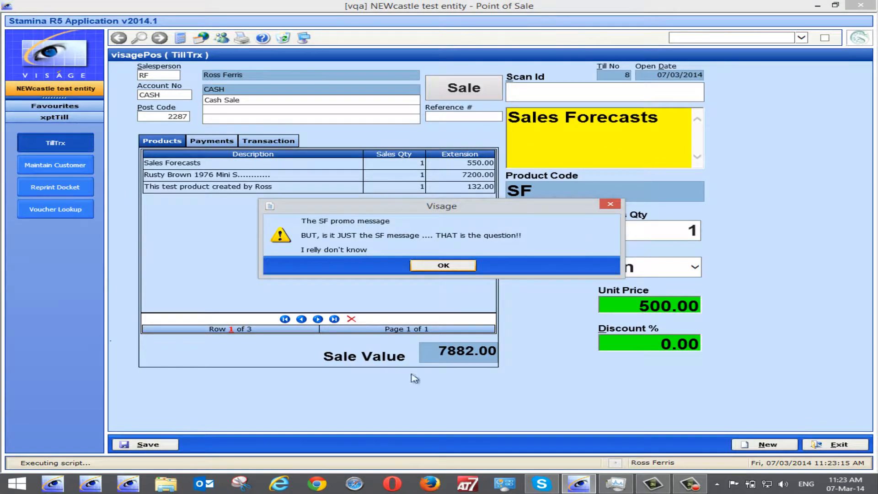
left_click(443, 266)
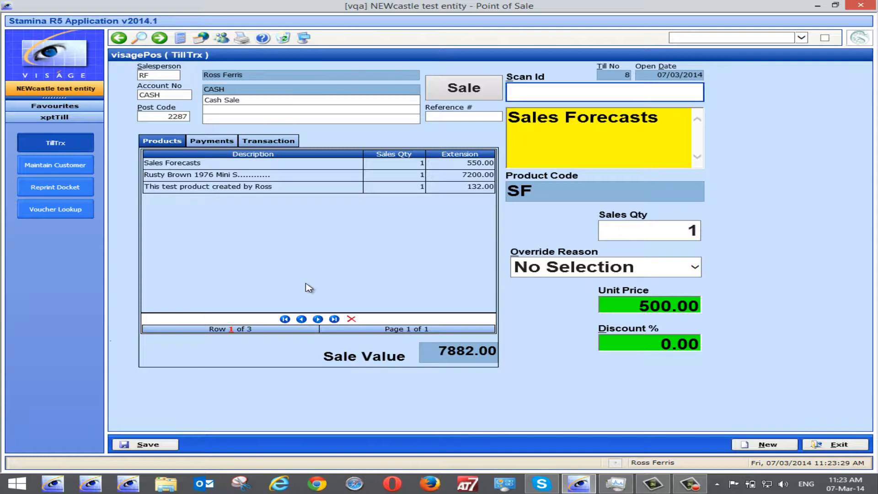
Add a Visa card payment of 2000 with payment reference 2751627.
left_click(204, 144)
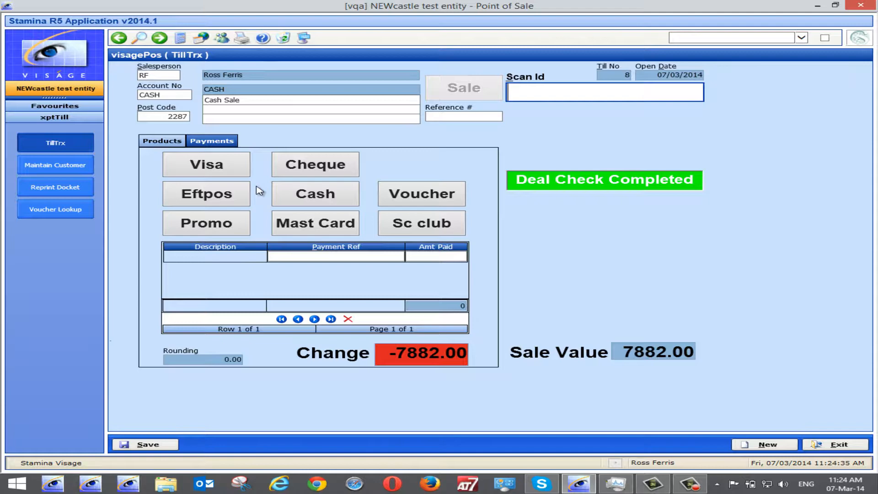
left_click(212, 169)
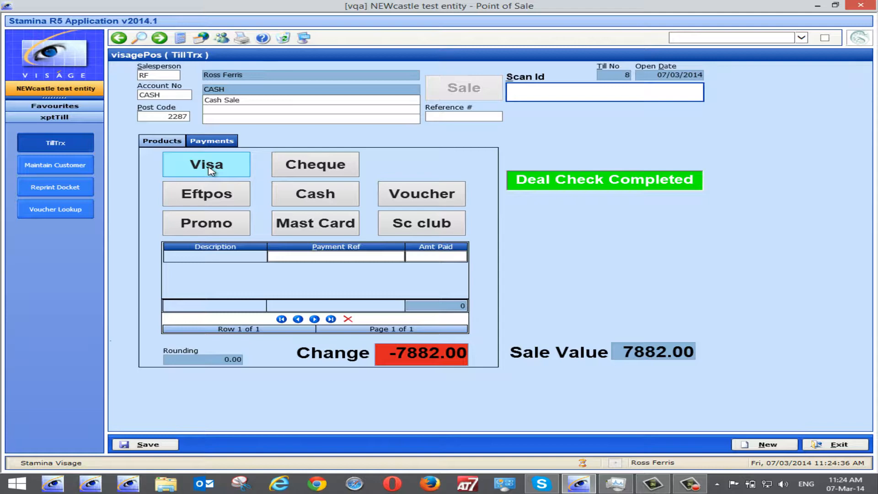
left_click(210, 170)
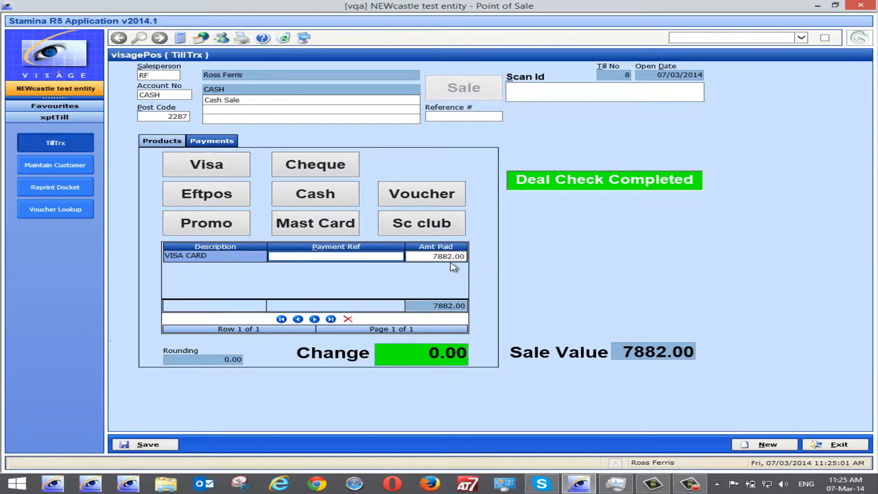
left_click(433, 256)
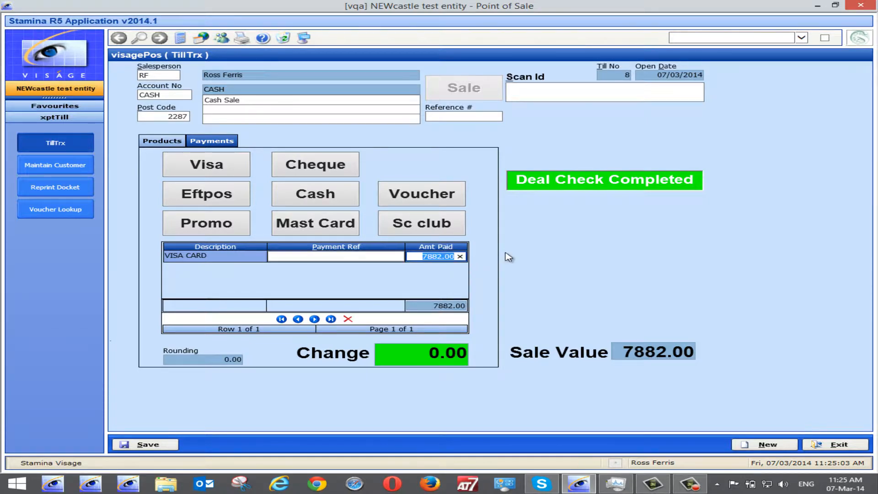
type("2000")
left_click(339, 256)
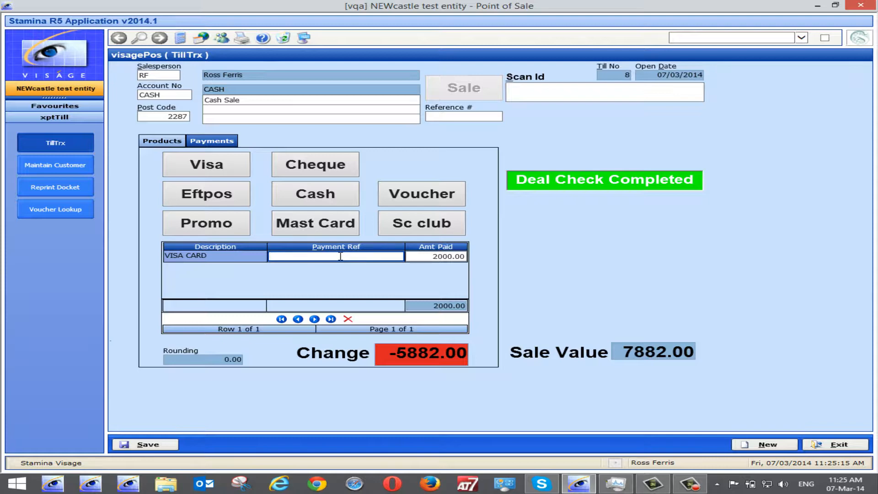
type("2751627")
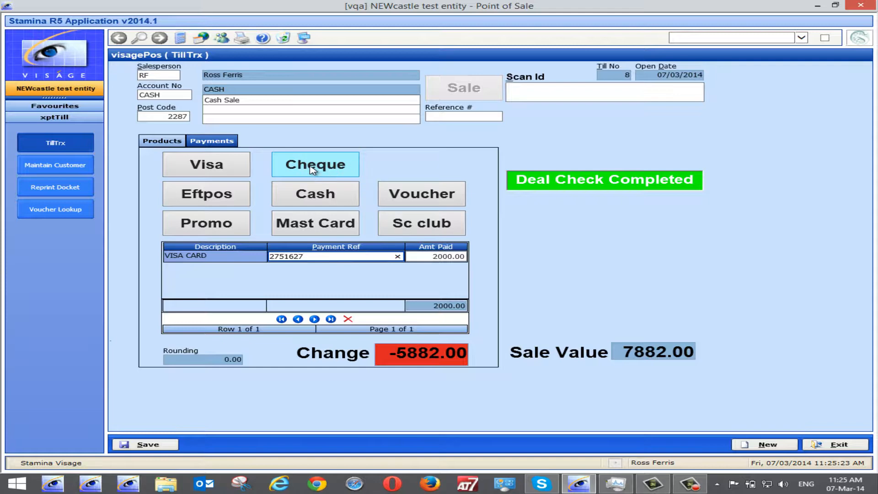
Add an Eftpos payment of 3500 with payment reference 372537628.
left_click(208, 195)
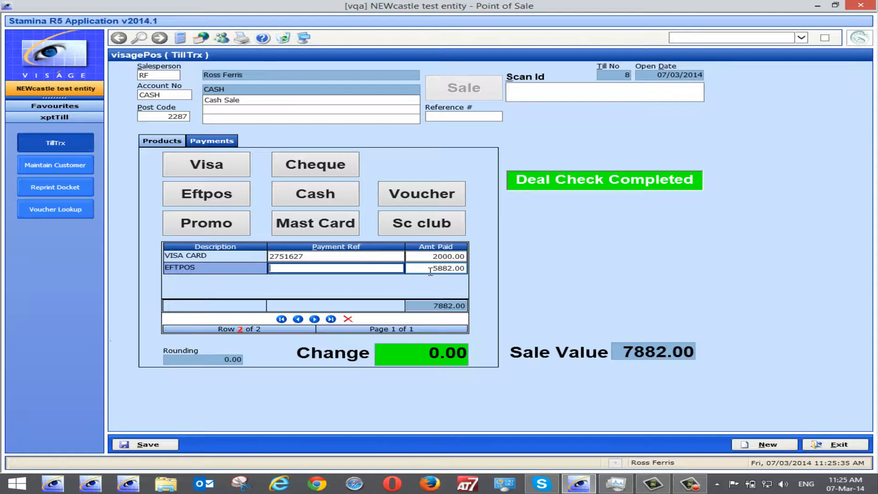
type("372537628")
key("Tab")
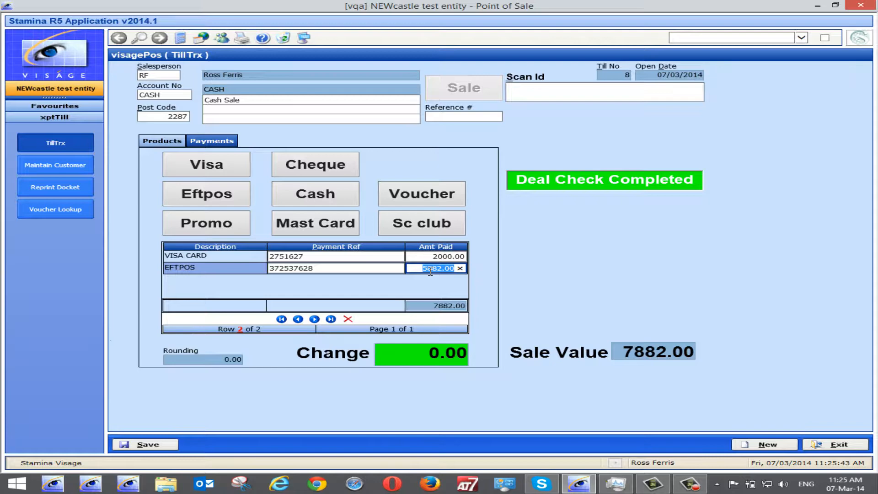
type("3500")
key("Return")
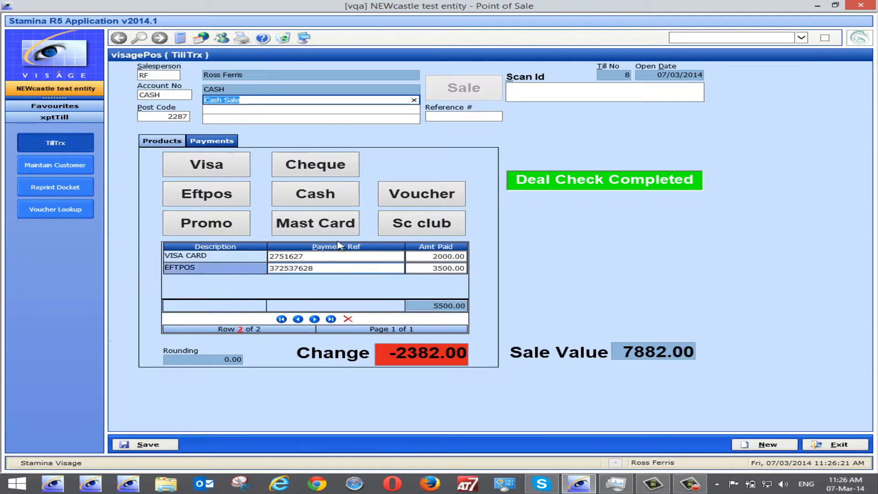
Add a cash payment of 2400, save the sale and acknowledge the sale summary.
left_click(312, 195)
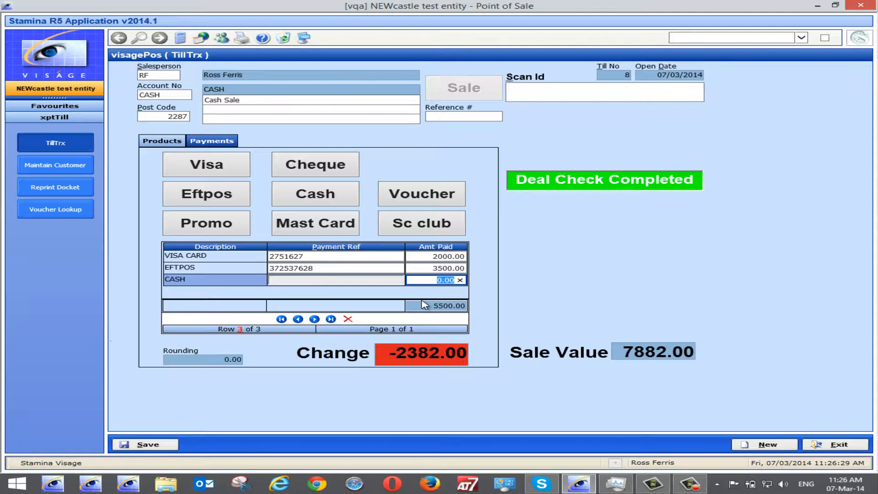
type("2400")
key("Return")
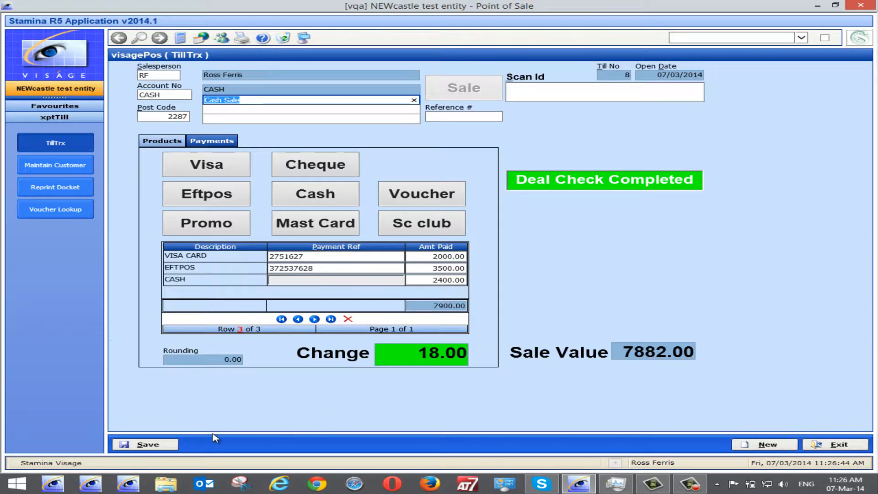
left_click(158, 443)
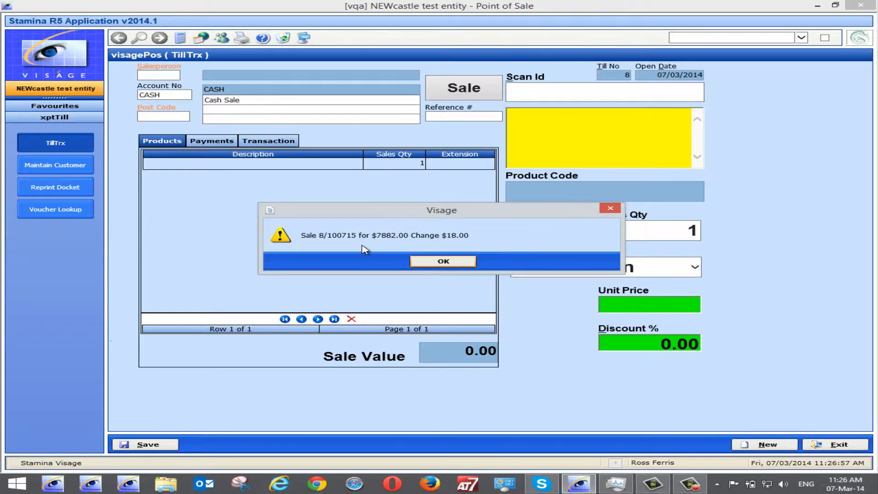
left_click(446, 261)
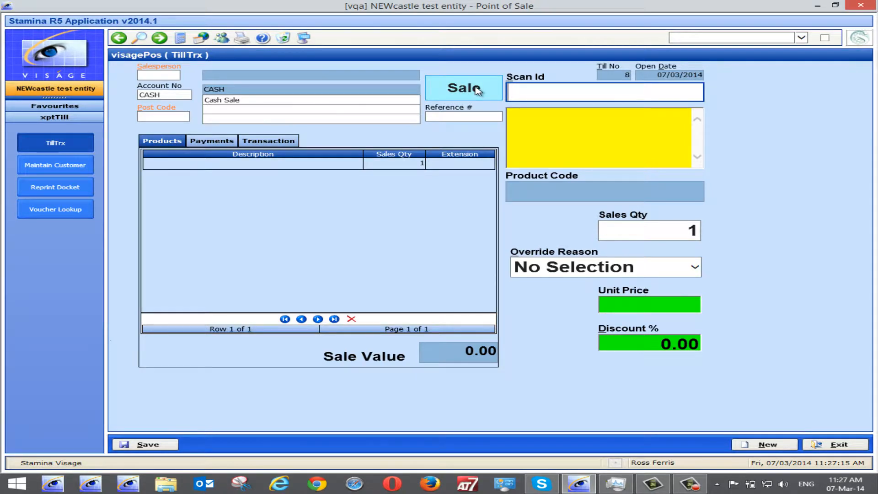
Switch the transaction type to Return and enter salesperson RF and post code 2287.
left_click(281, 143)
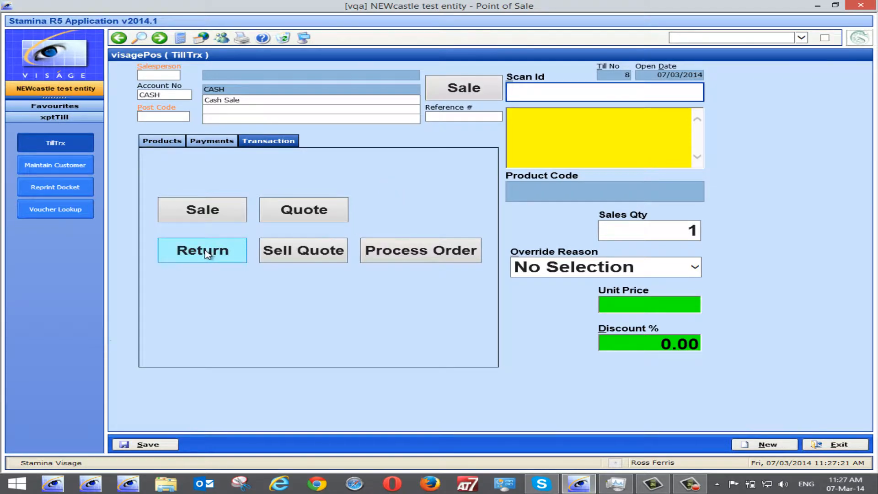
left_click(222, 251)
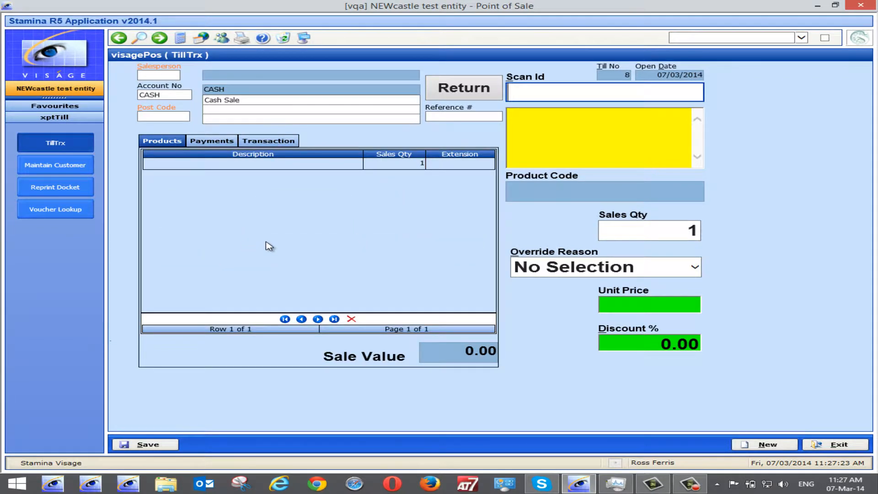
left_click(163, 75)
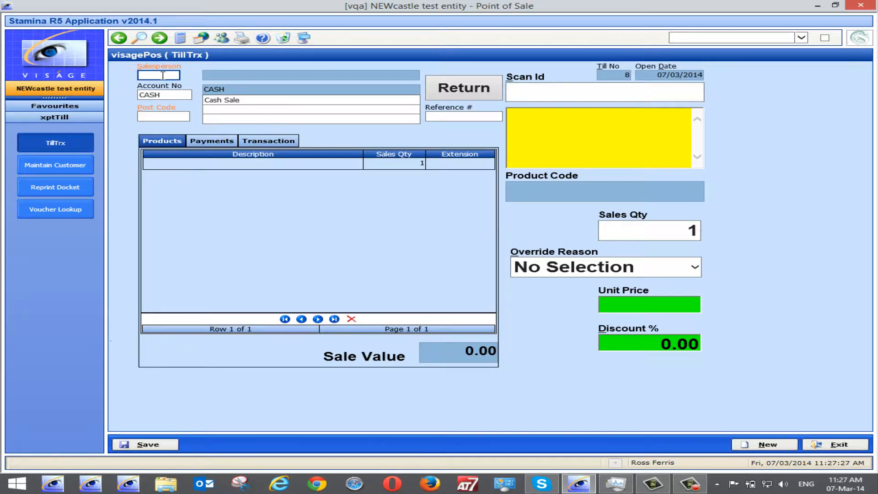
type("rf")
key("Tab")
key("Tab")
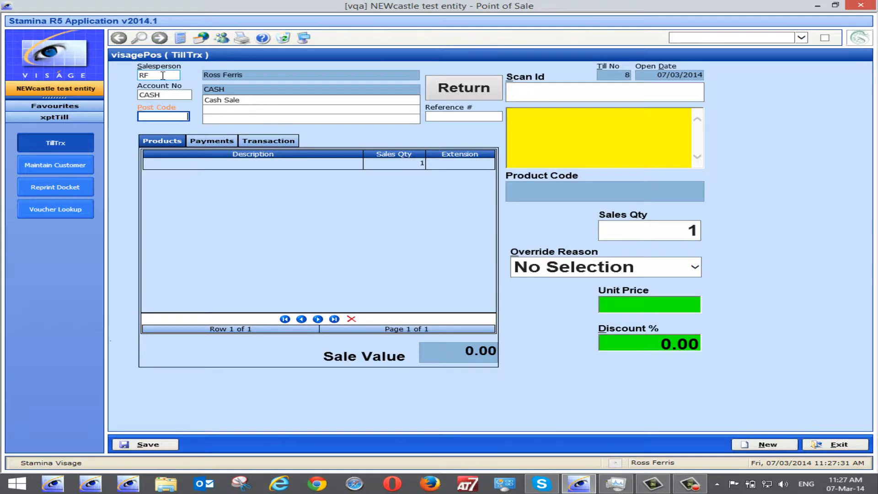
type("2287")
key("Tab")
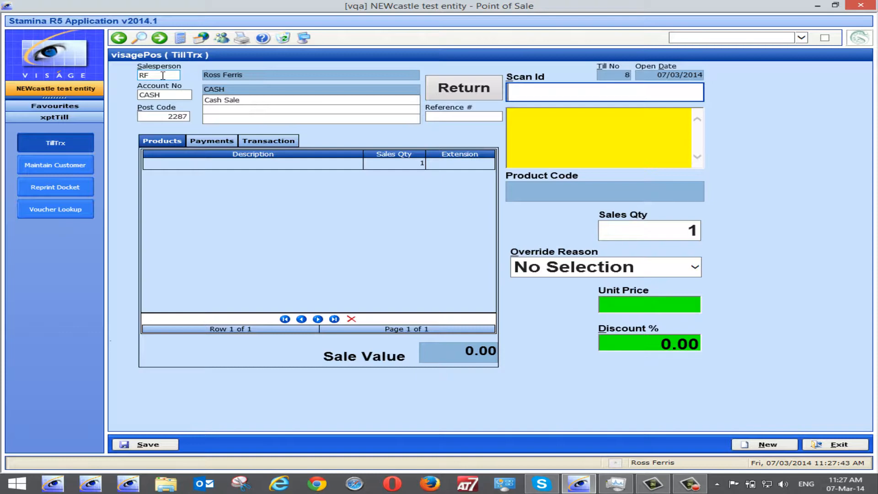
Scan product RF into the return transaction and acknowledge the prompt that appears.
left_click(464, 117)
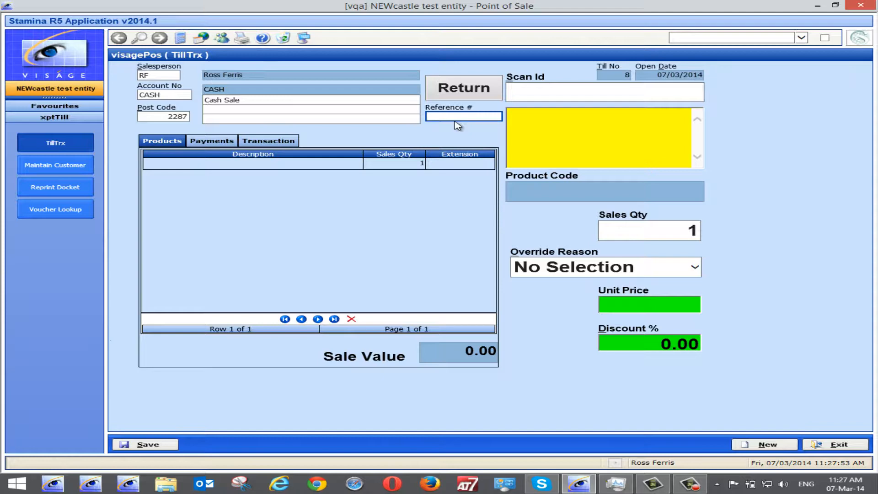
left_click(529, 92)
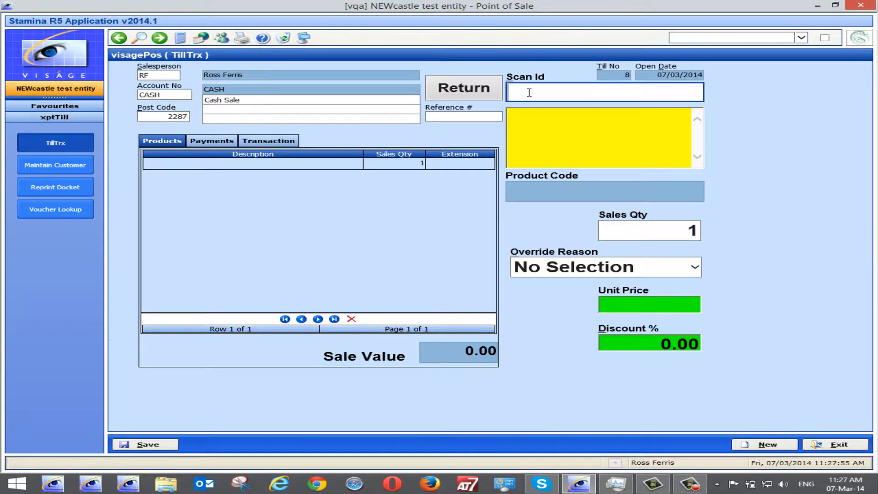
type("rf")
key("Return")
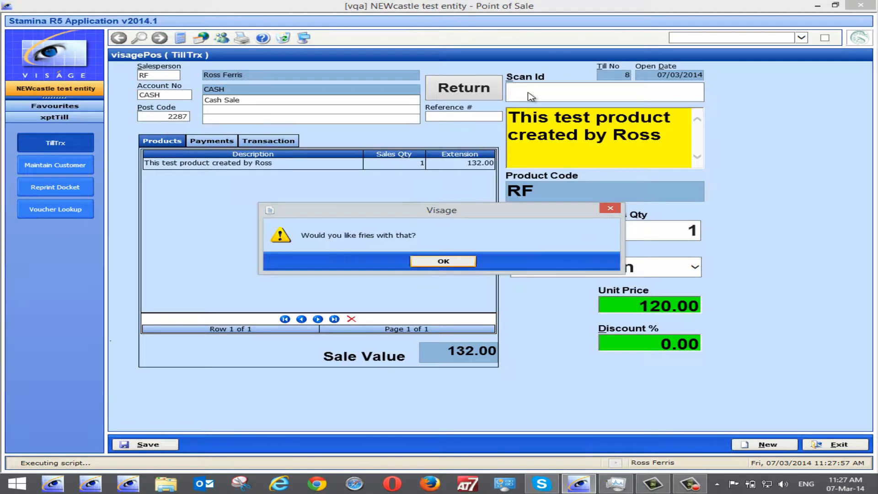
left_click(443, 263)
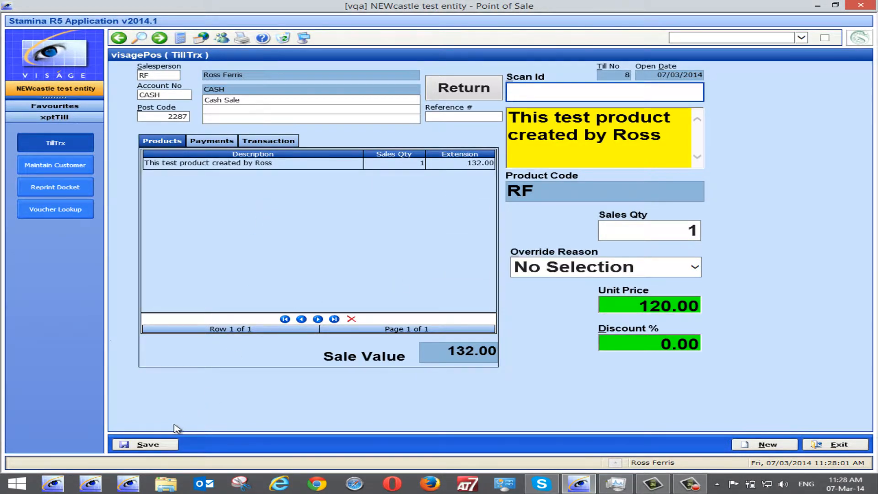
Refund the return with a cash payment of 132, save it and acknowledge the refund summary.
left_click(212, 141)
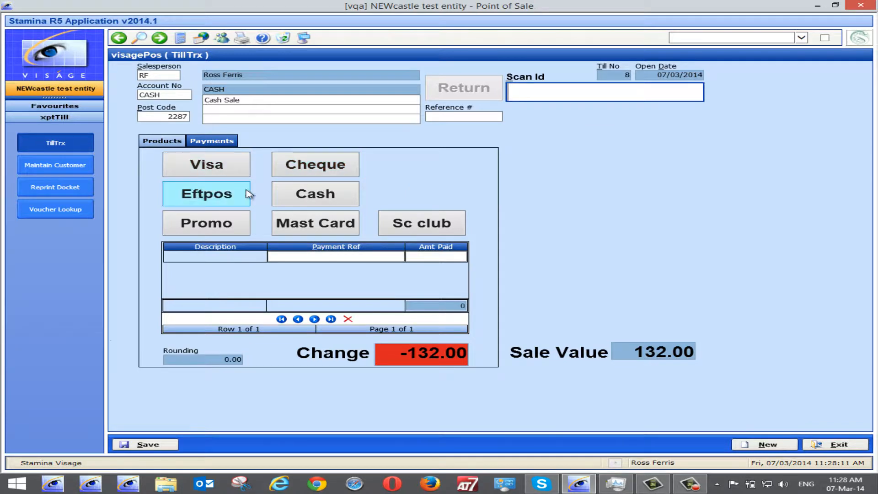
left_click(313, 194)
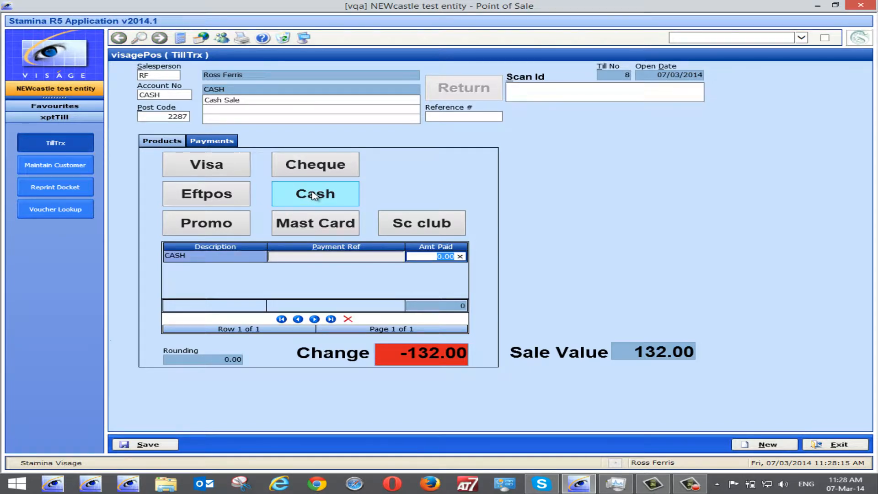
type("132")
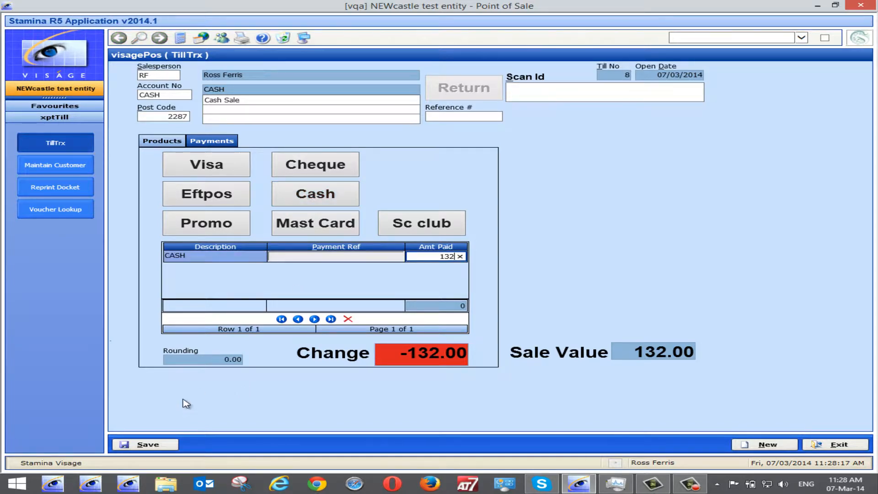
key("Return")
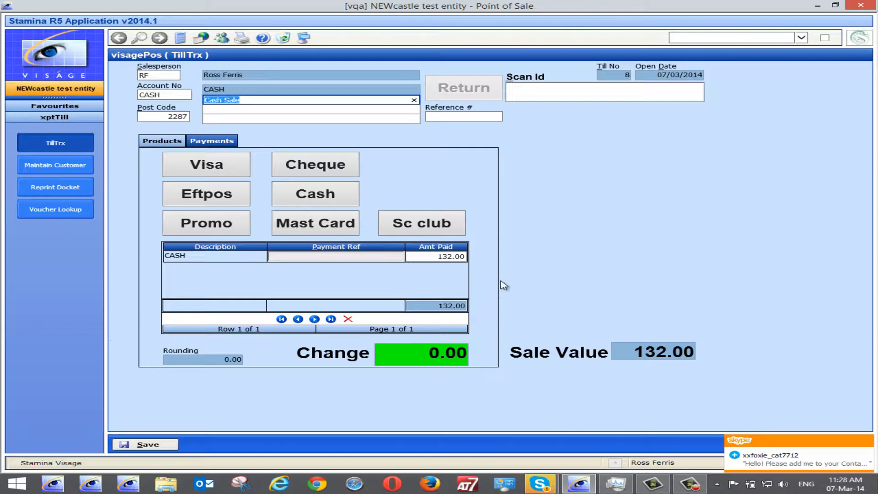
left_click(158, 445)
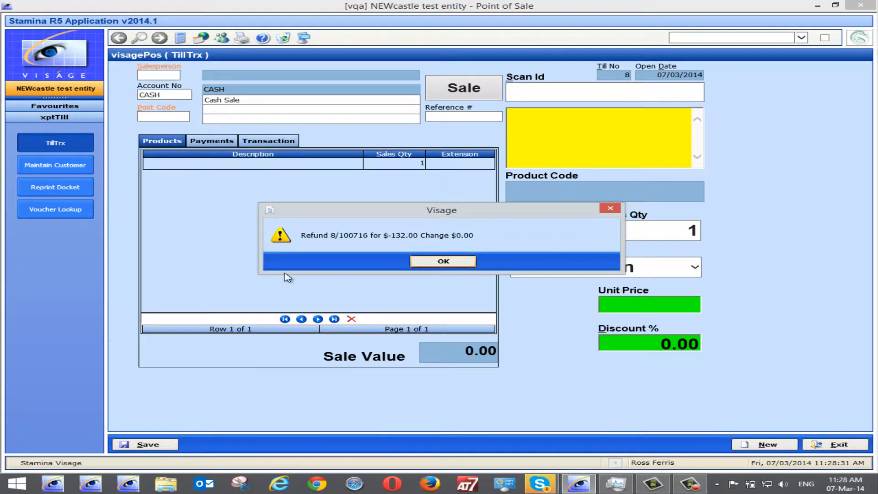
left_click(451, 261)
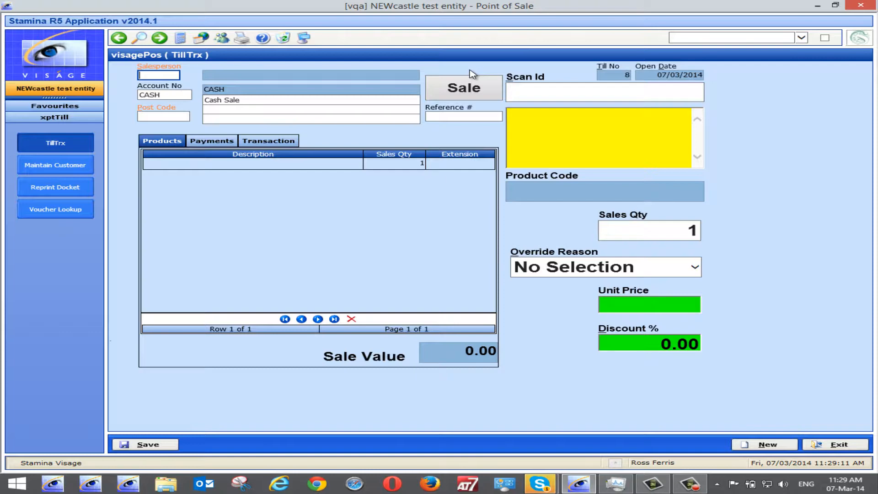
Start a new sale with salesperson RF and post code 2287.
type("rf")
key("Tab")
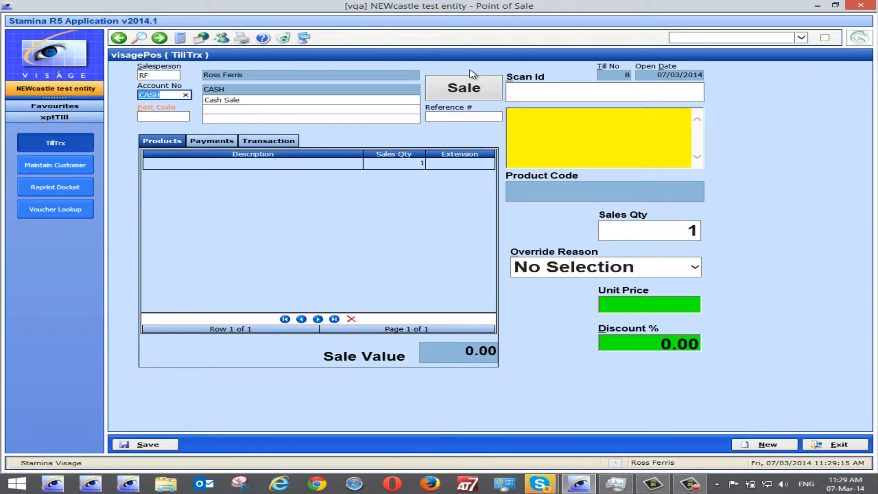
key("Tab")
type("2287")
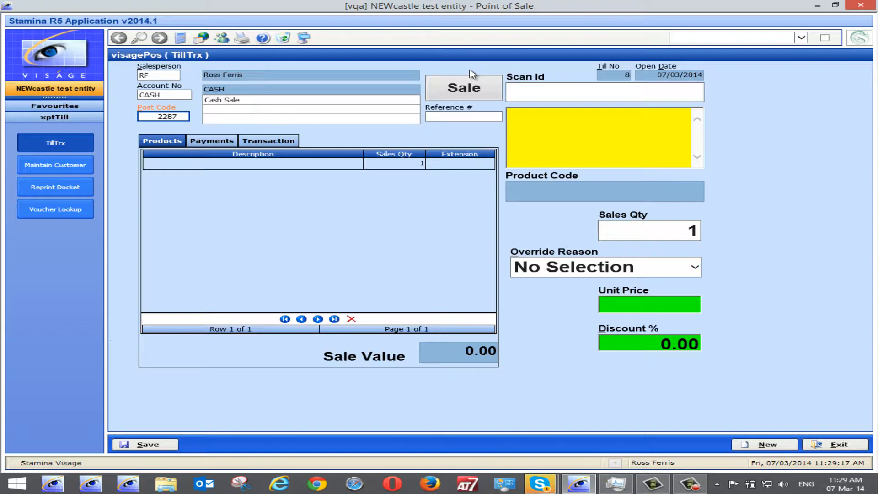
key("Tab")
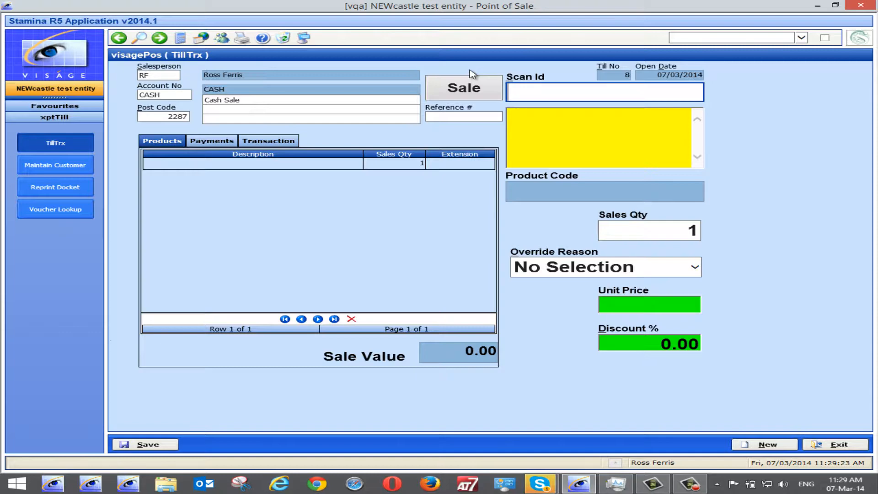
Scan product SF3 and set its sales quantity to -1 to return the Mini Cooper.
type("sf3")
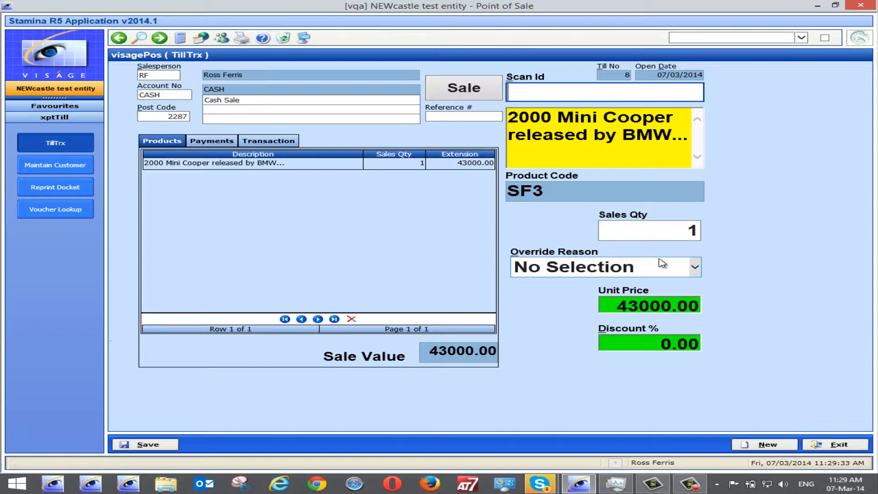
left_click(688, 230)
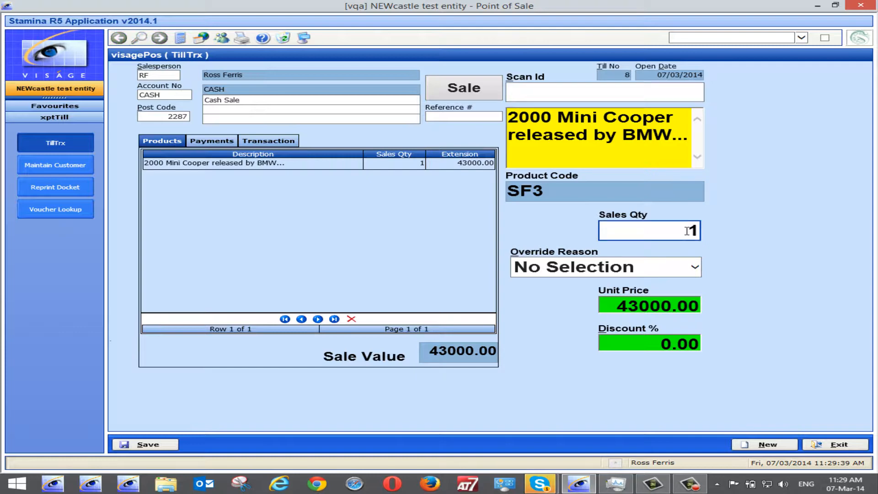
type("-")
key("Return")
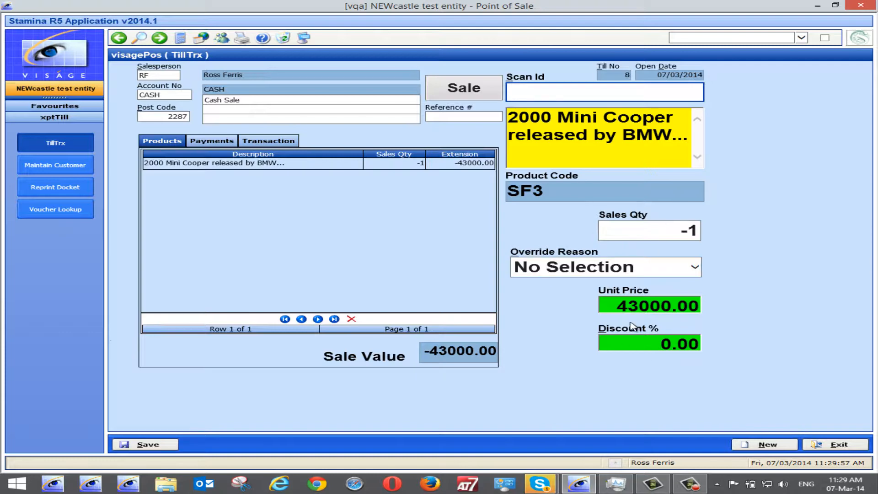
Try to edit the Mini Cooper's unit price and dismiss the override-reason warning.
left_click(627, 307)
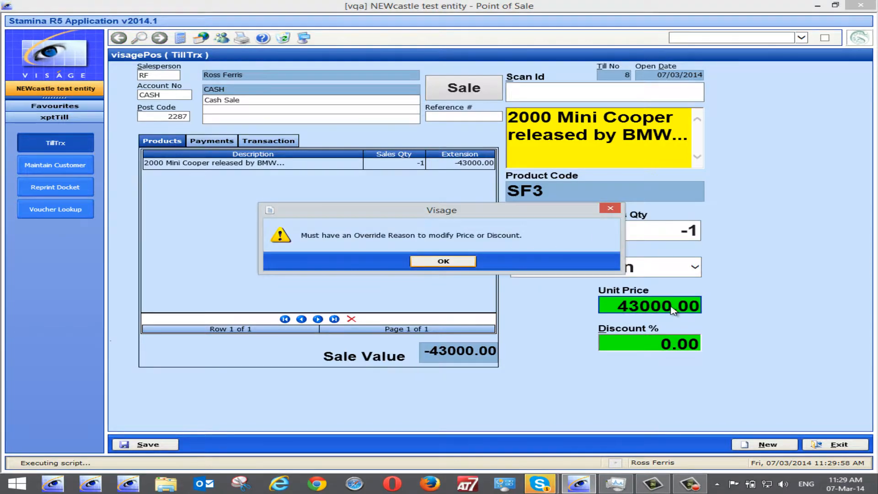
left_click(440, 263)
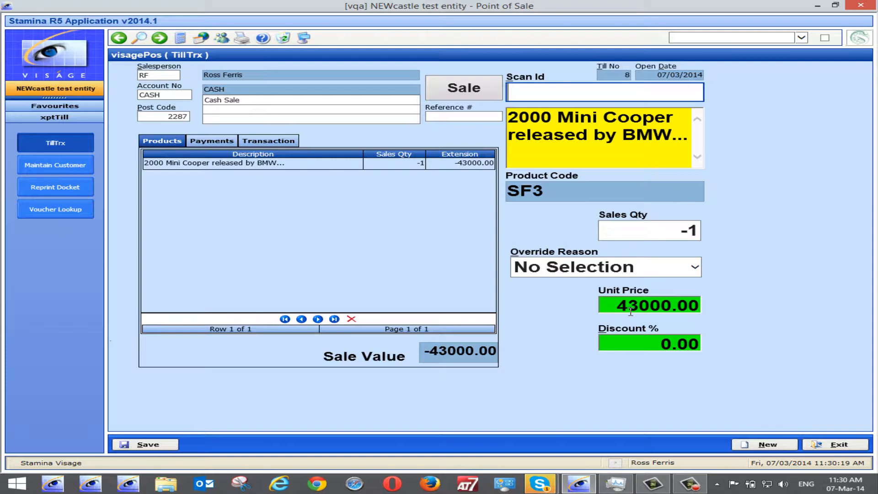
Scan product SF2 and set its sales quantity to 6.
type("sf2")
key("Return")
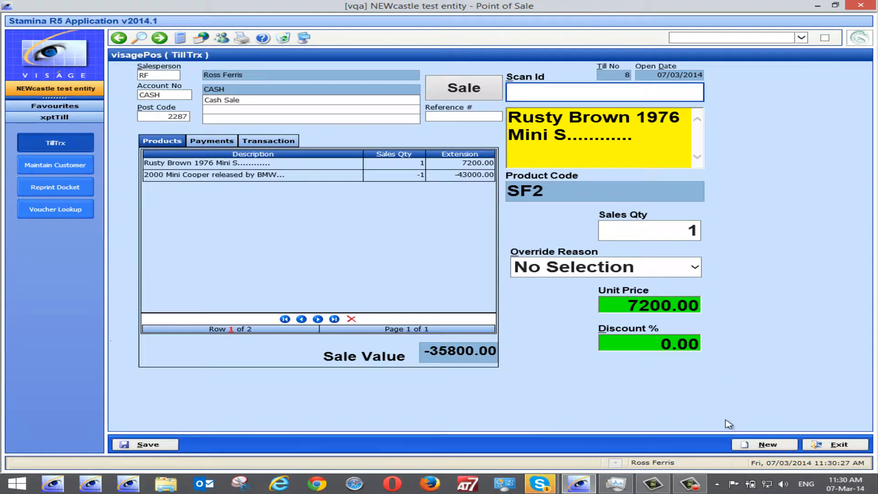
left_click(682, 230)
left_click_drag(682, 230, 732, 237)
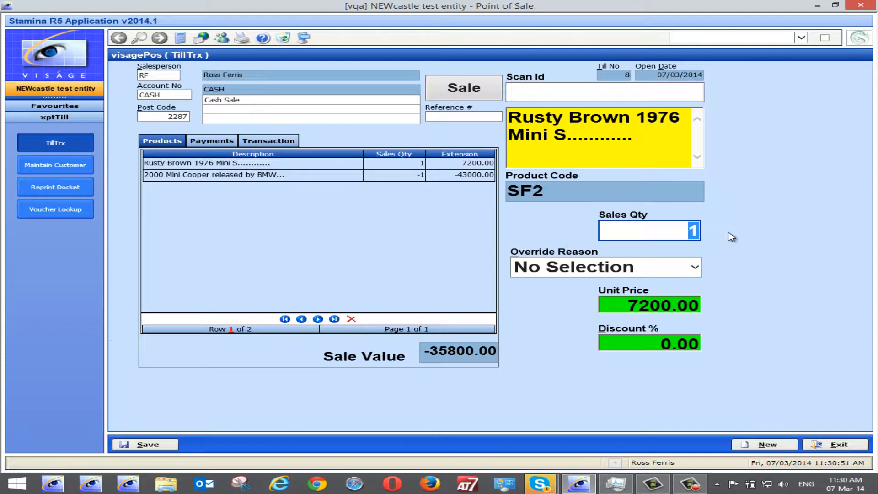
type("6")
key("Return")
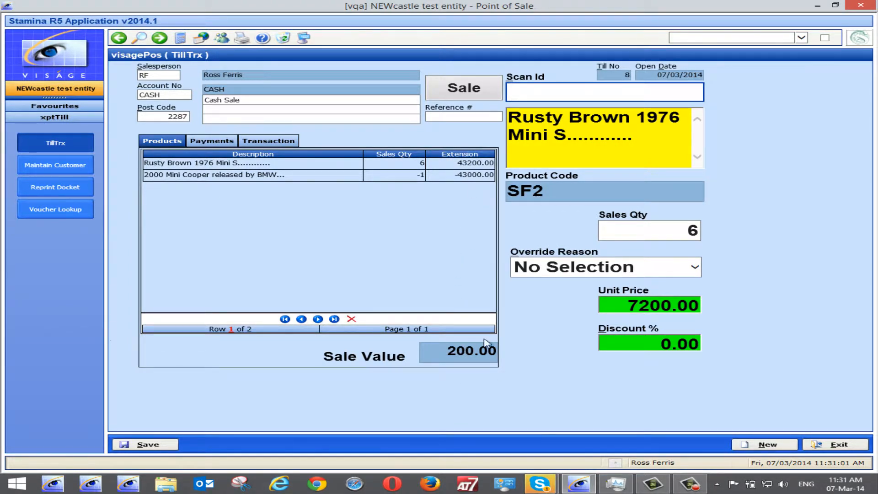
Change the Rusty Brown Mini's quantity to 1 and then back to 6.
left_click(681, 230)
type("1")
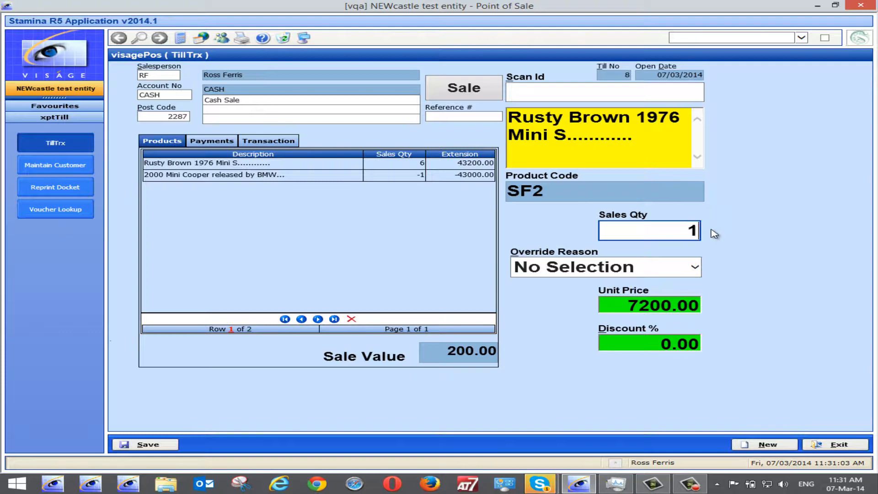
key("Return")
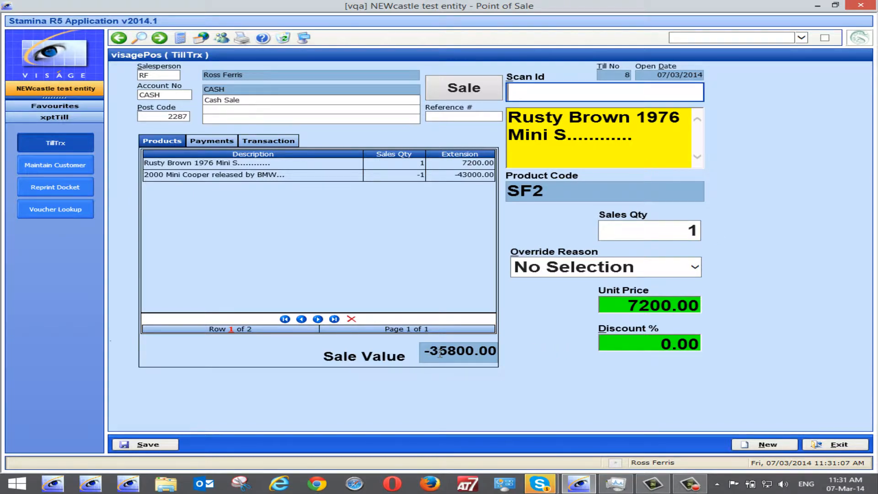
left_click(682, 230)
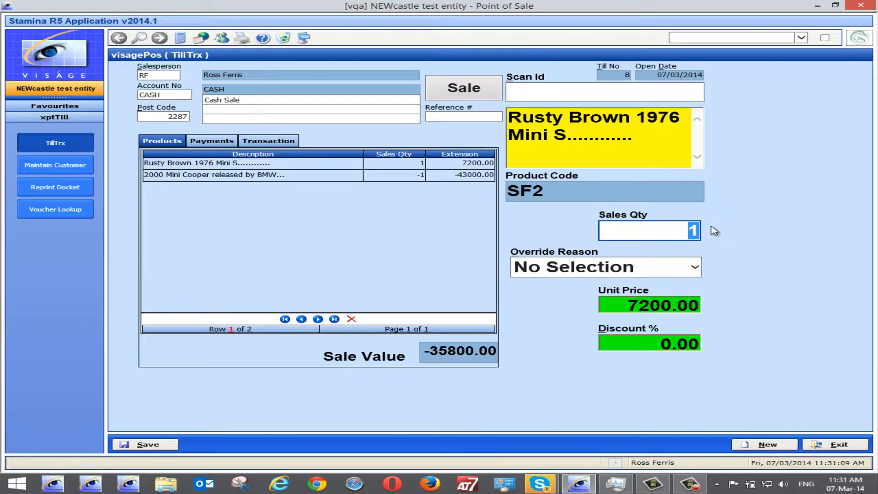
type("6")
key("Return")
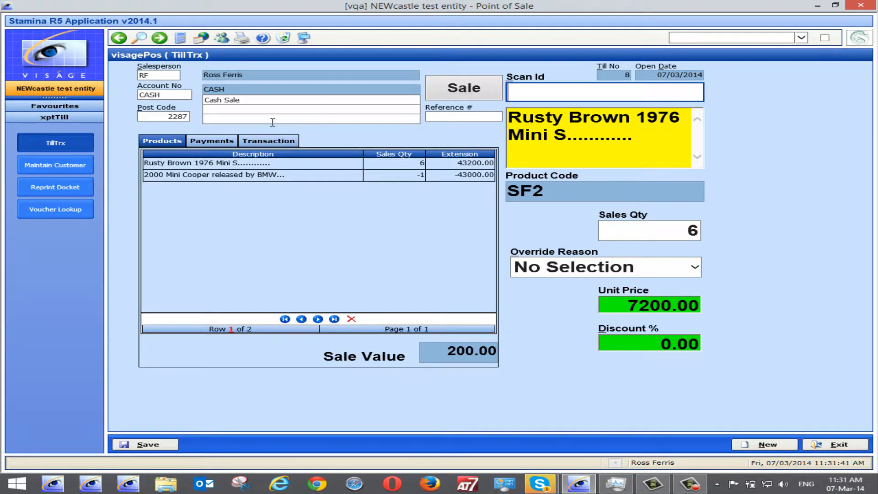
Add a cash payment of 200 for the exchange balance.
left_click(206, 143)
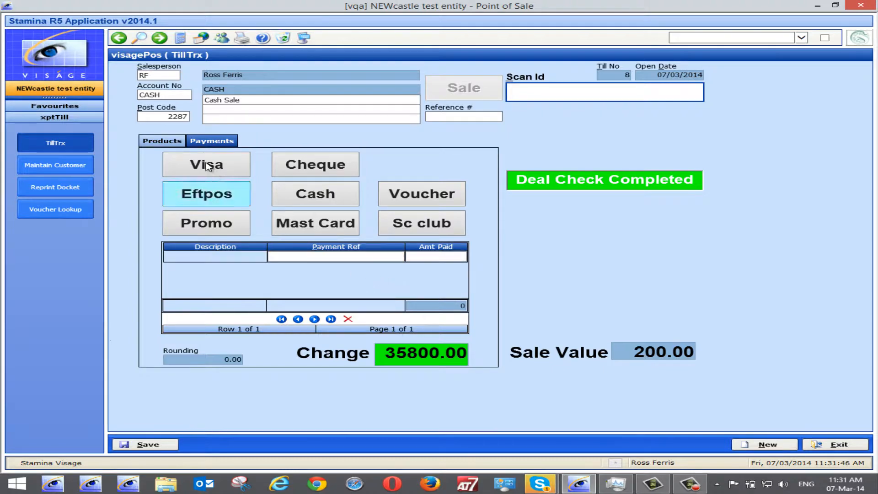
left_click(165, 142)
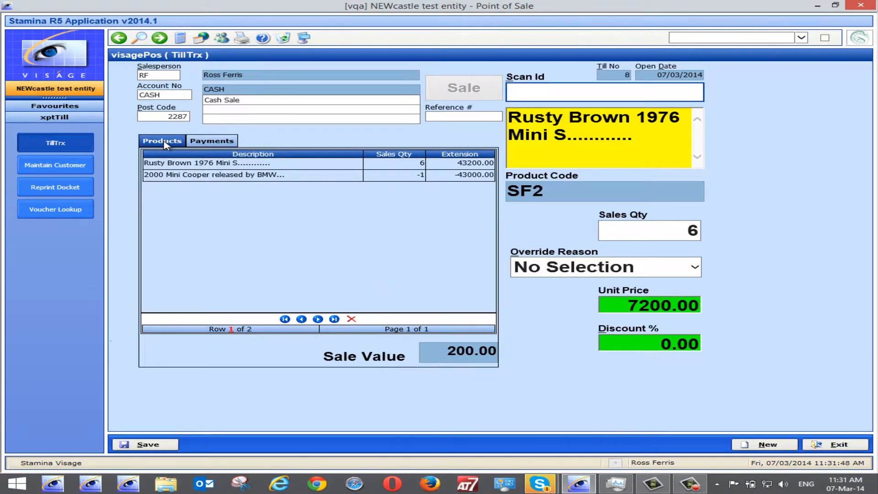
left_click(215, 142)
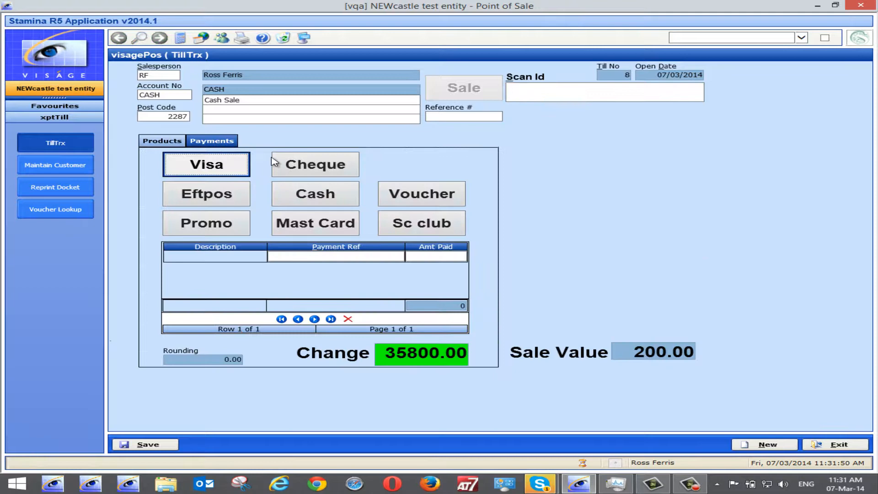
left_click(329, 200)
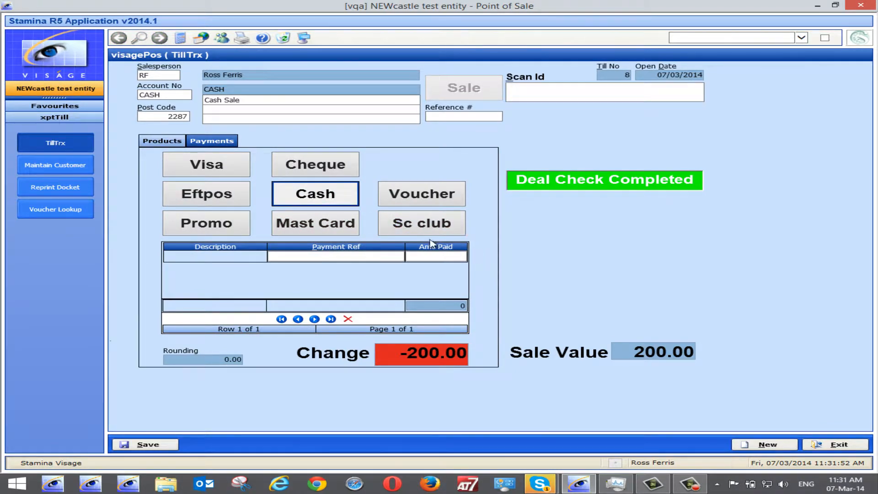
left_click(423, 257)
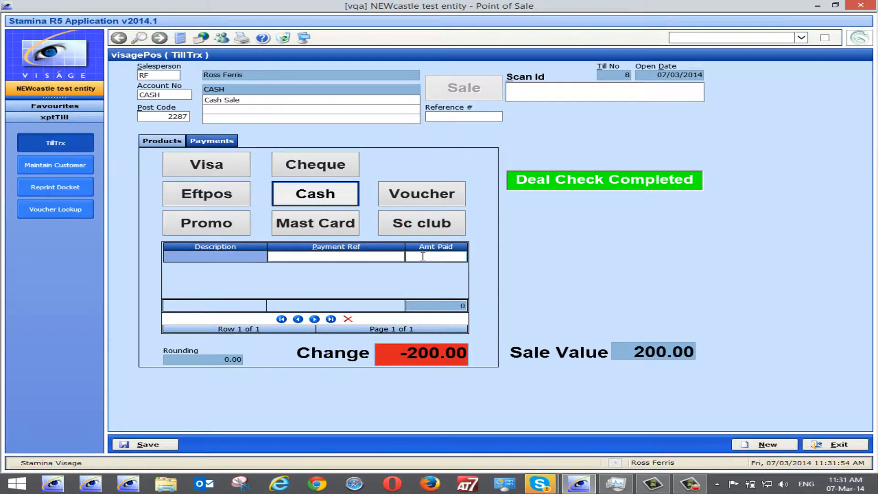
left_click(443, 260)
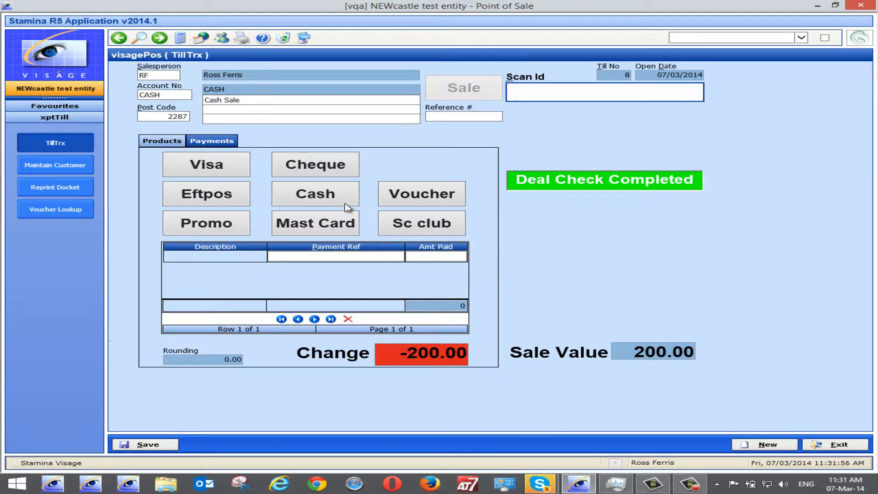
left_click(336, 195)
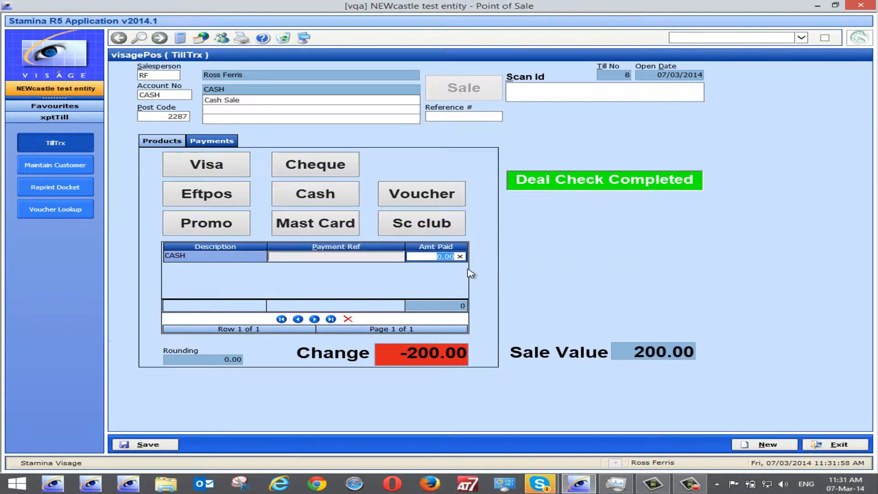
type("200")
key("Return")
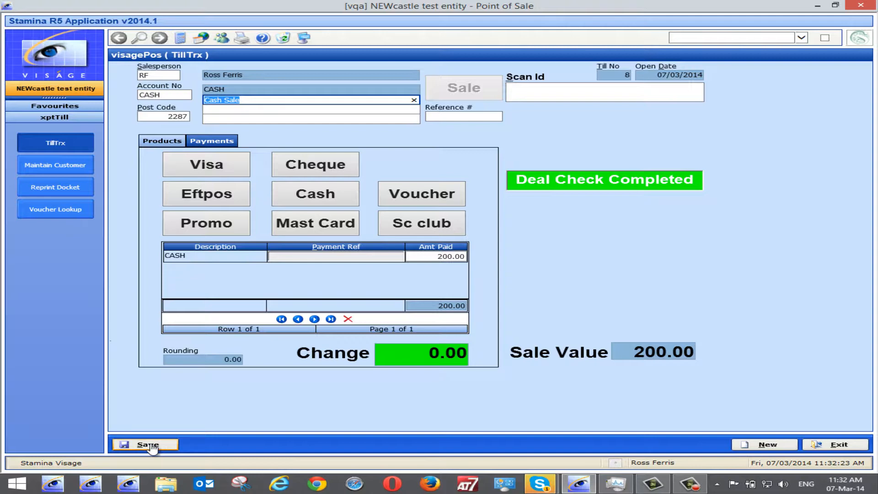
Return to the product lines and set the Rusty Brown Mini's sales quantity to 7.
left_click(158, 143)
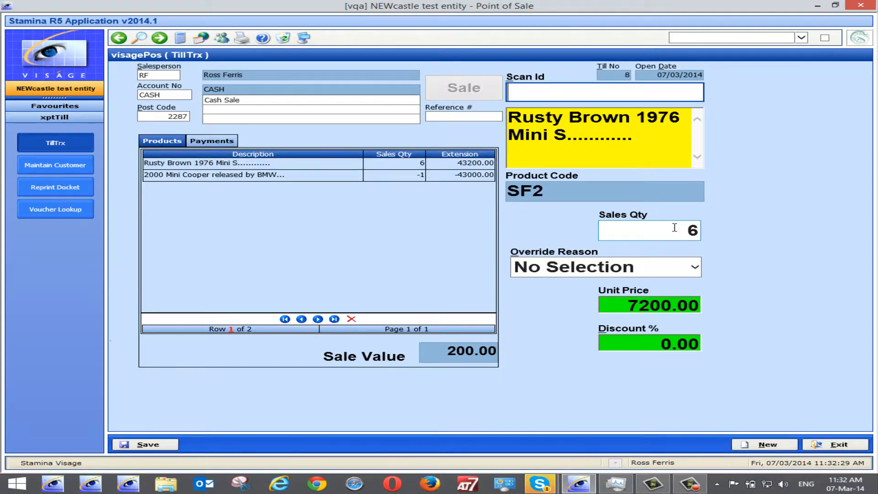
left_click(674, 228)
type("7")
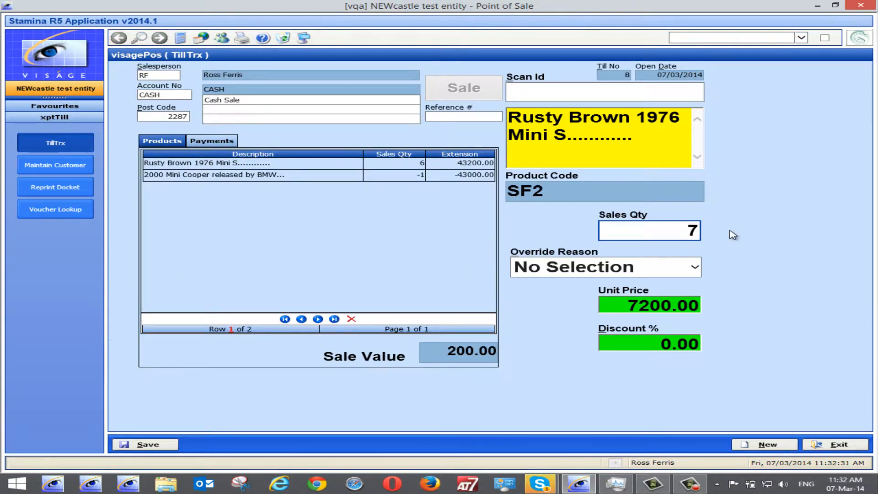
key("Return")
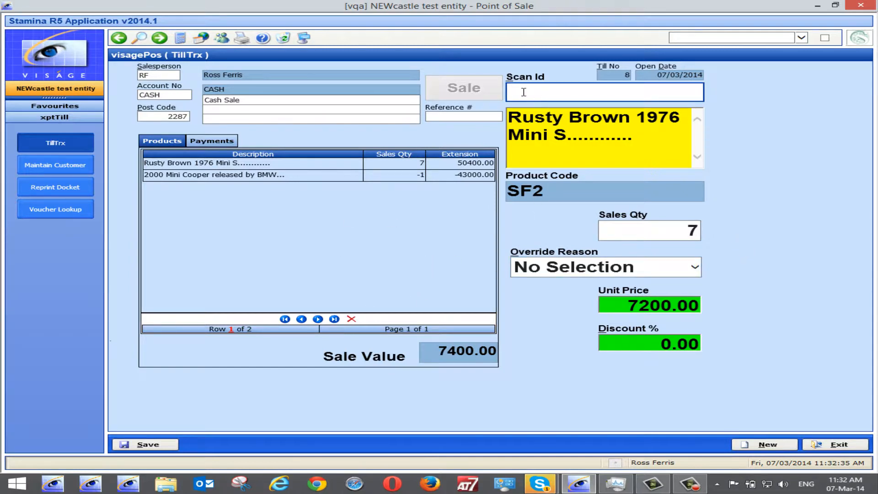
Scan product RF to add it to the exchange sale.
type("rf")
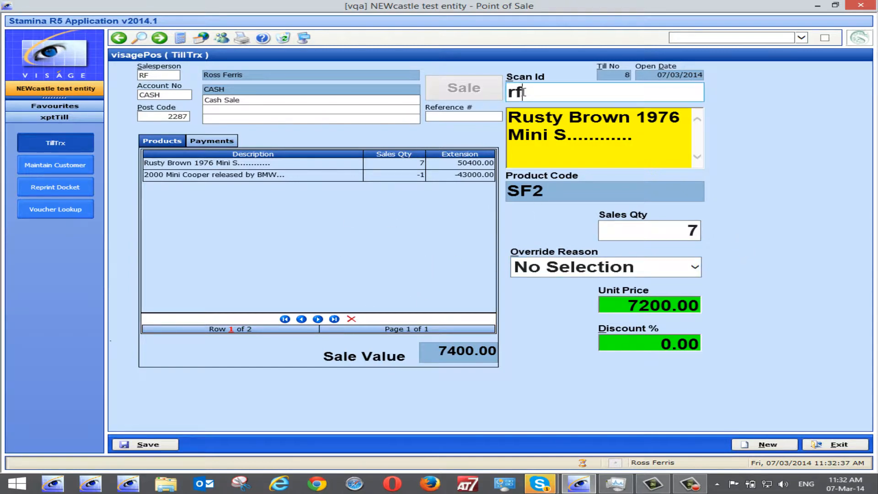
key("Return")
left_click(441, 261)
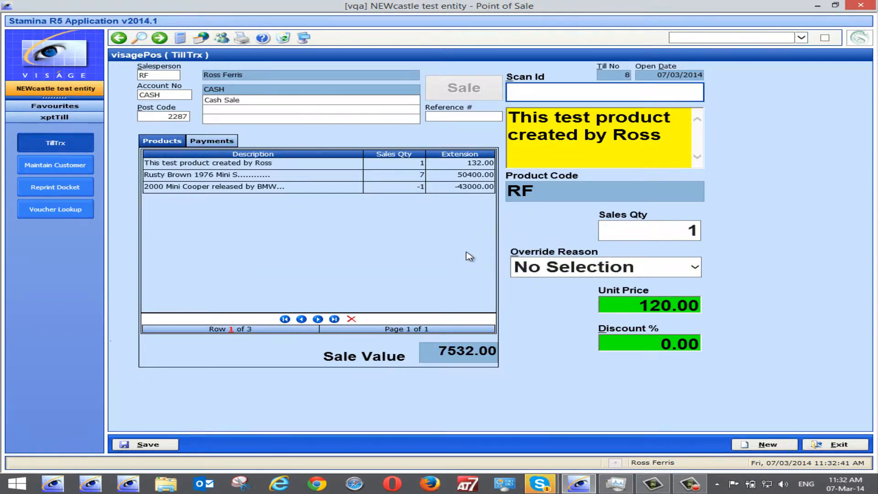
Add a Visa card payment covering the remaining balance alongside the 200 cash.
left_click(202, 143)
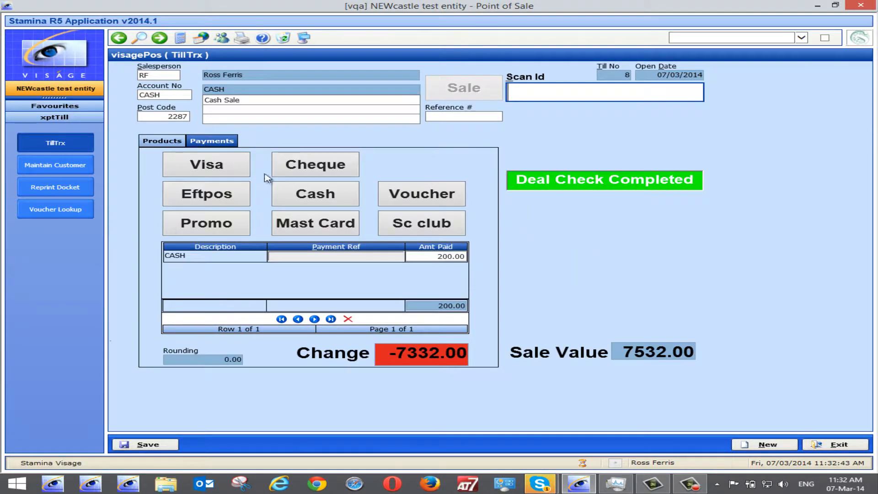
left_click(388, 258)
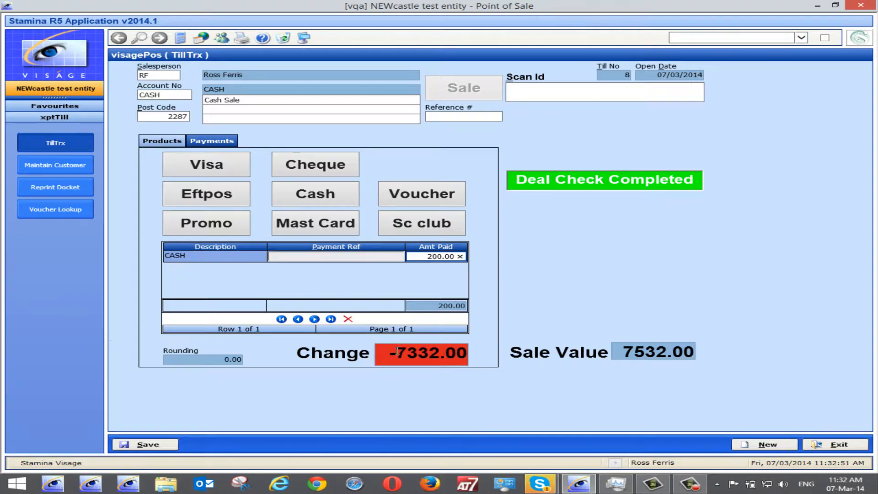
left_click(205, 168)
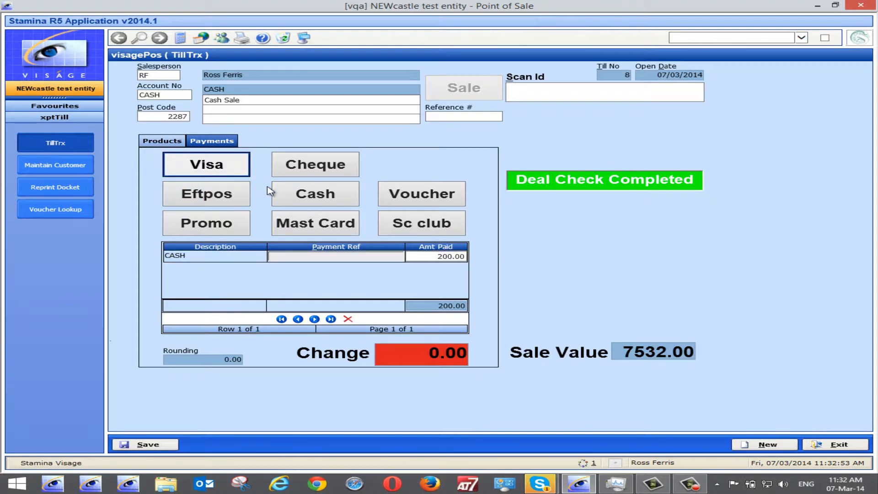
left_click(219, 167)
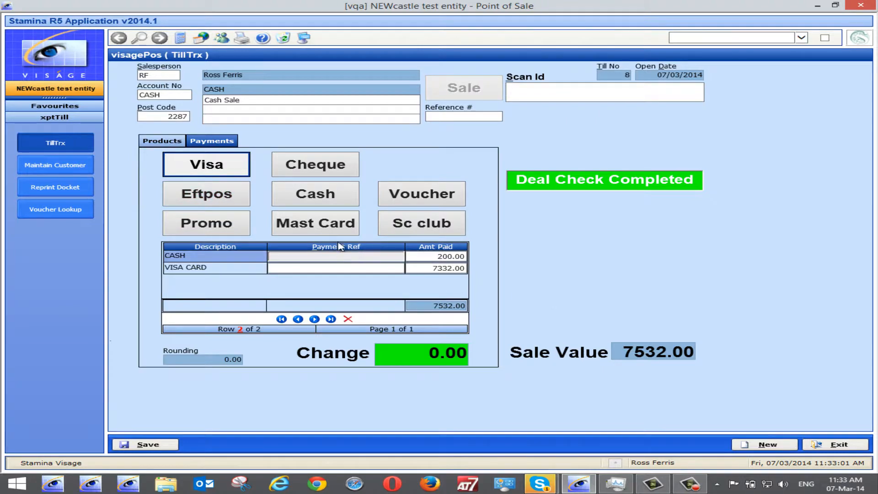
Enter a payment reference number for the Visa card payment line.
left_click(303, 265)
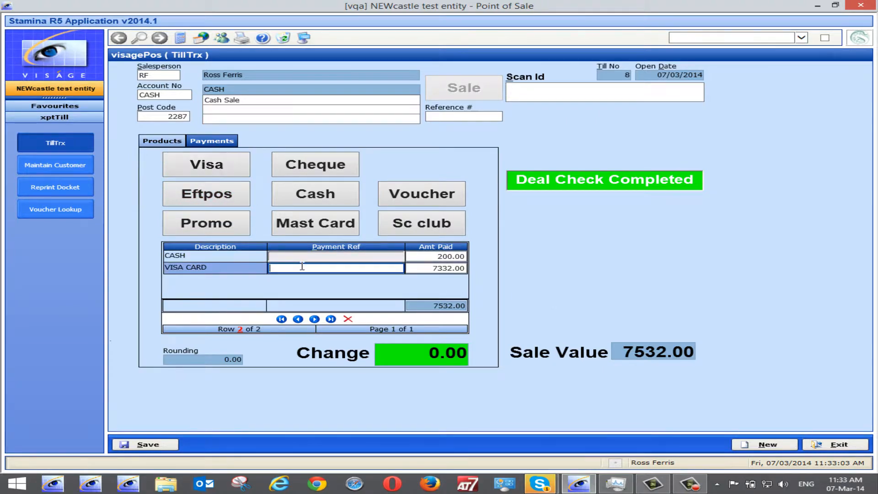
type("rueryuer")
key("BackSpace")
key("BackSpace")
key("BackSpace")
key("BackSpace")
key("BackSpace")
key("BackSpace")
key("BackSpace")
key("BackSpace")
type("17652641")
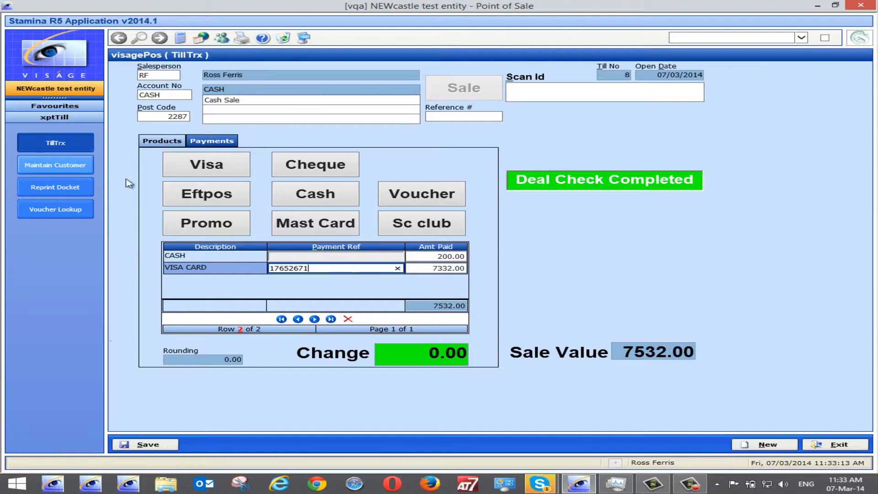
Review the product lines and payments, then save the exchange sale and acknowledge the sale confirmation.
left_click(160, 142)
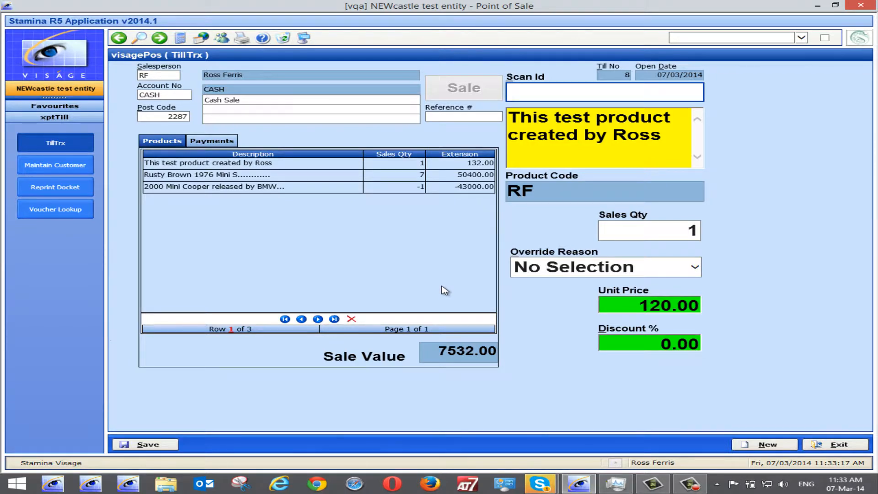
left_click(212, 142)
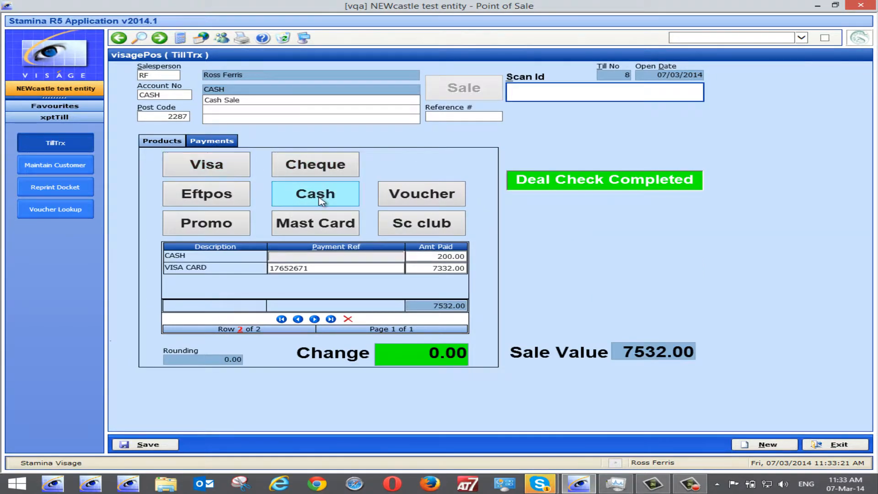
left_click(450, 257)
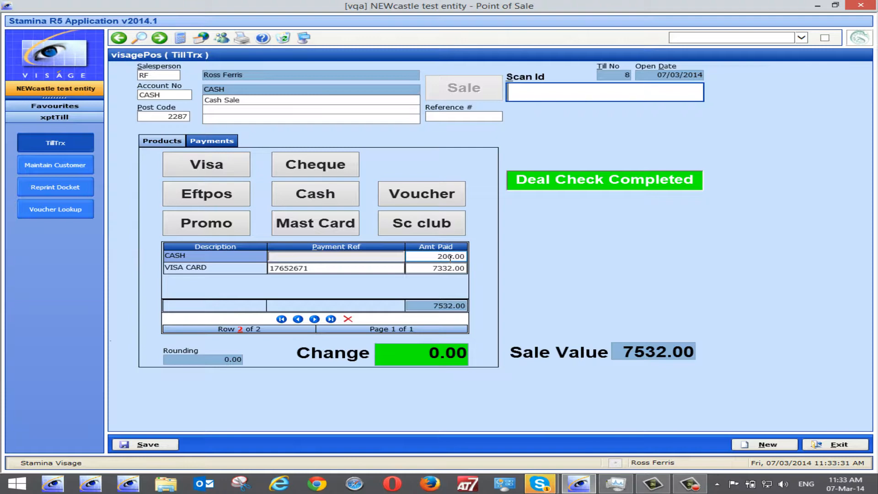
left_click(135, 445)
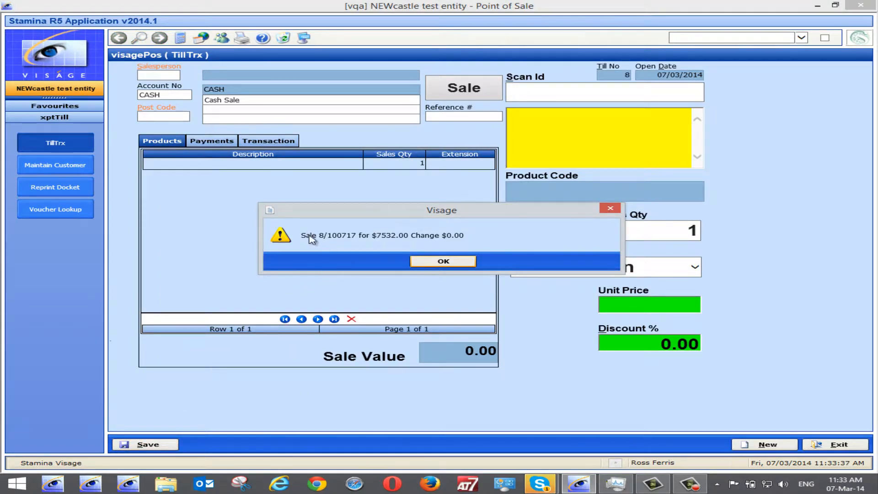
left_click(443, 262)
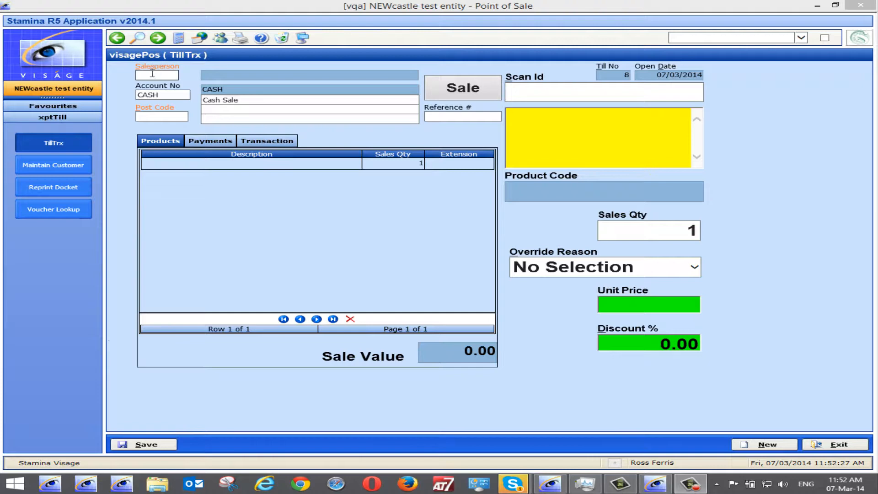
Start a new sale with the salesperson code and the customer's account number, dismissing the freight warning.
left_click(152, 75)
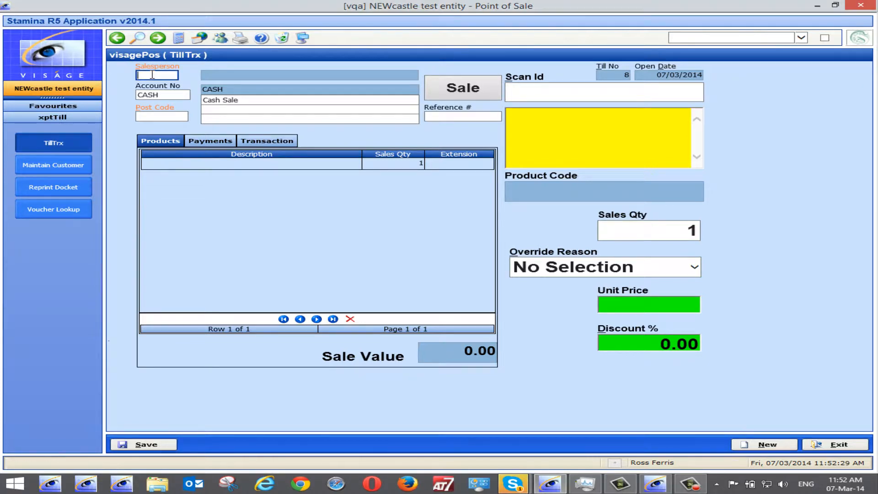
type("rf")
key("Tab")
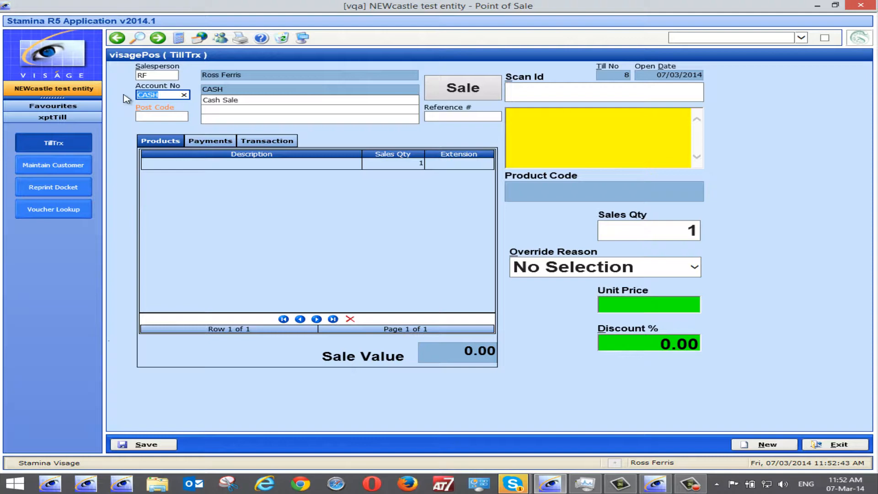
type("rf")
key("Tab")
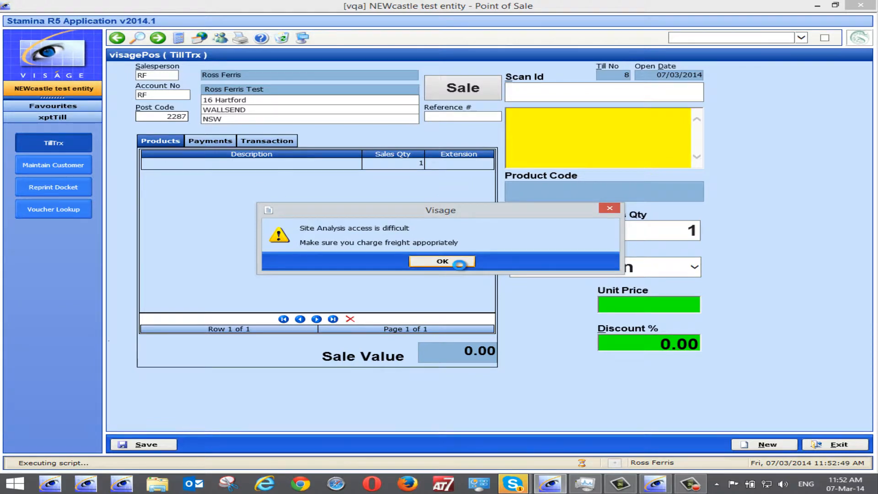
left_click(453, 261)
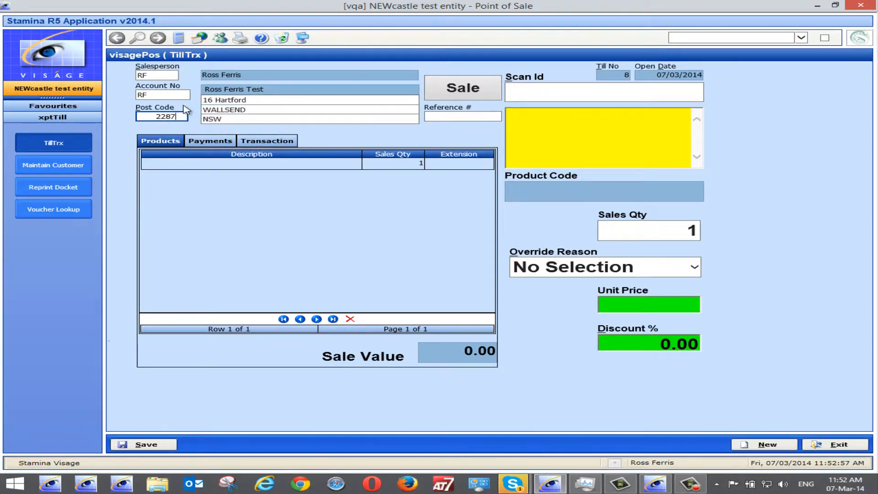
Scan product RF into the sale and dismiss the upsell prompt.
left_click(525, 93)
type("rf")
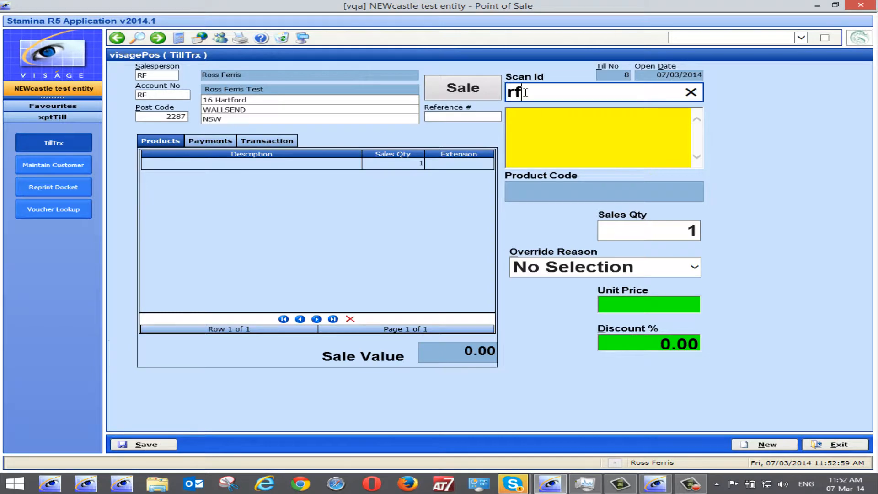
key("Return")
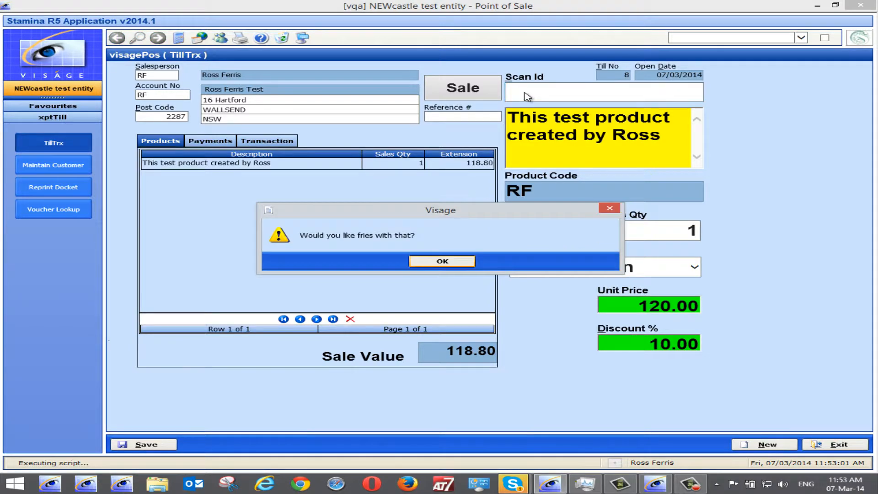
left_click(437, 265)
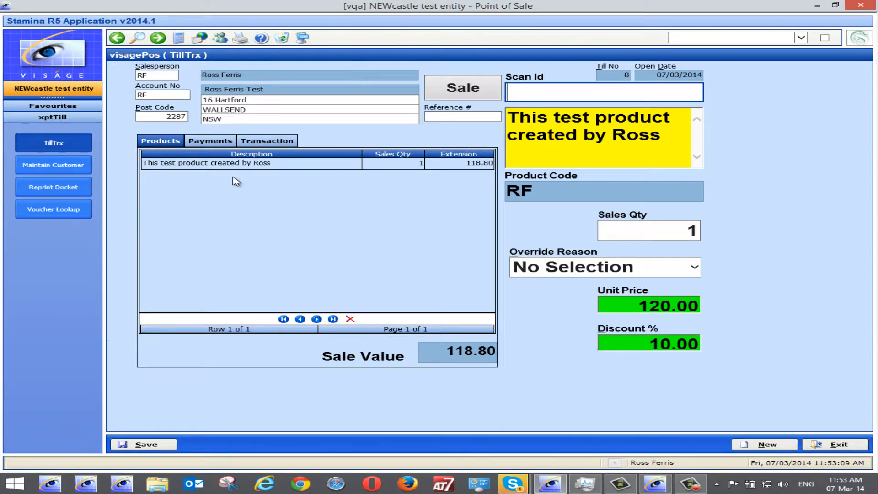
Charge the sale to the customer's account as an account payment and save it, acknowledging the confirmation.
left_click(211, 141)
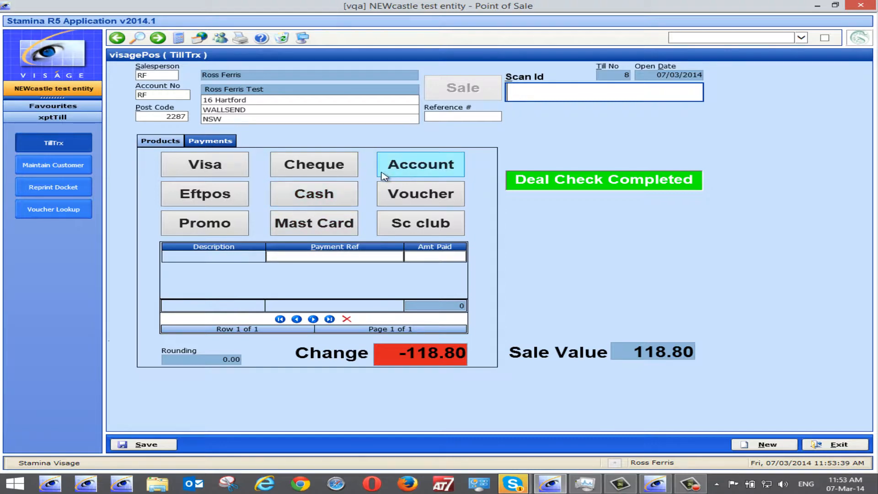
left_click(438, 171)
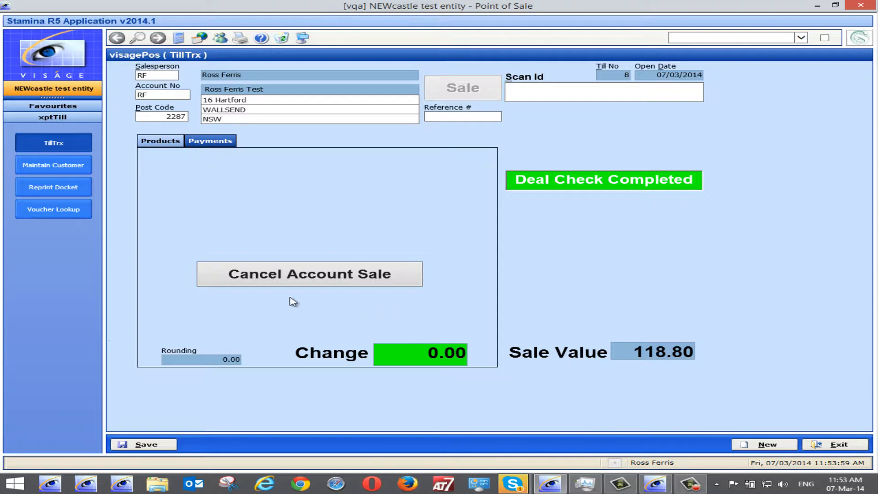
left_click(292, 279)
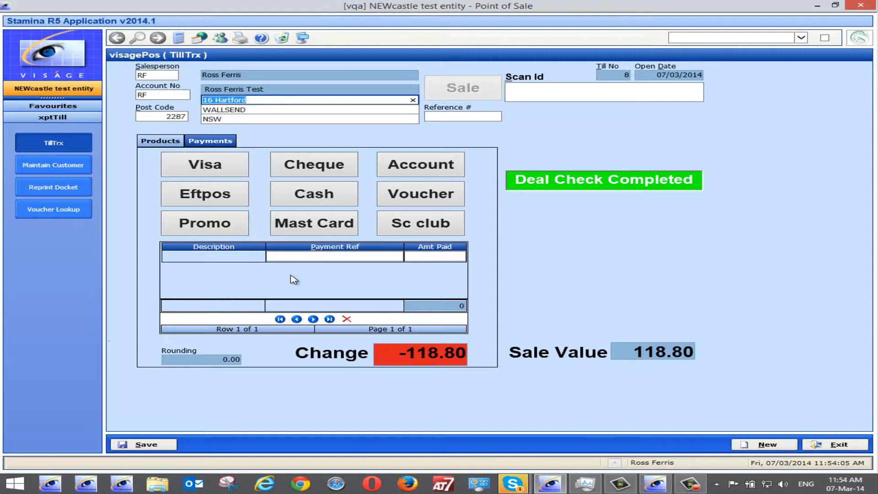
left_click(440, 176)
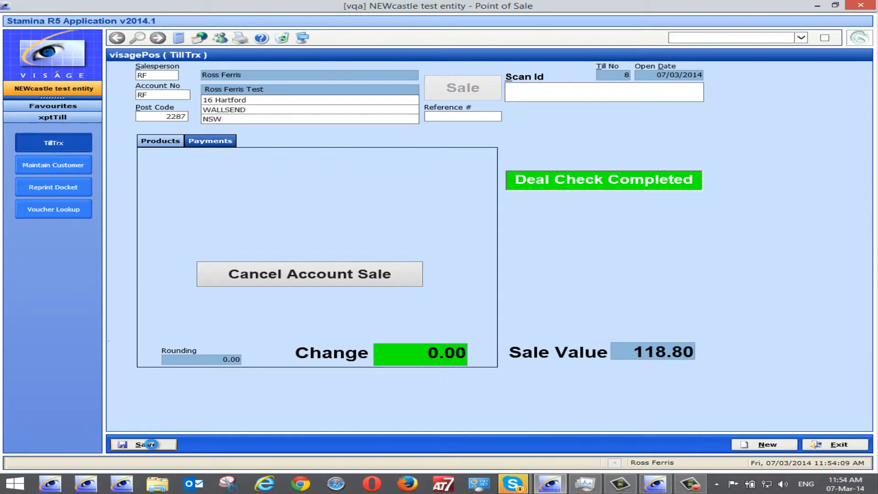
left_click(151, 444)
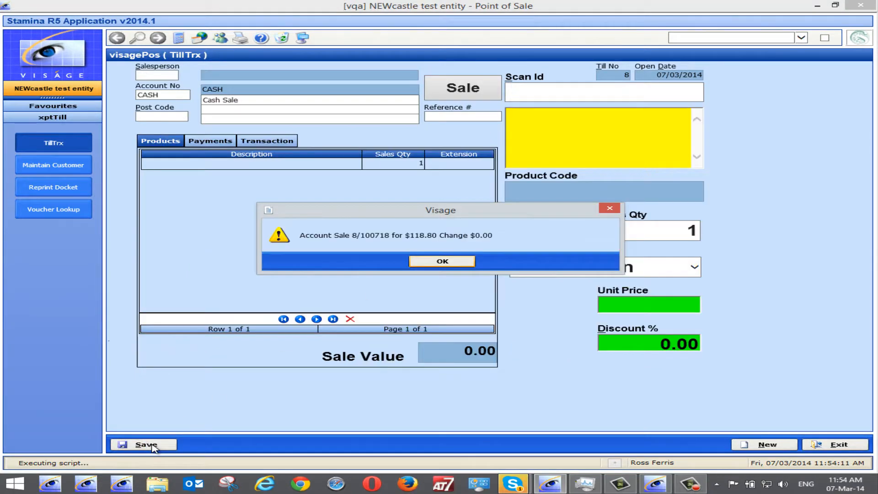
left_click(442, 261)
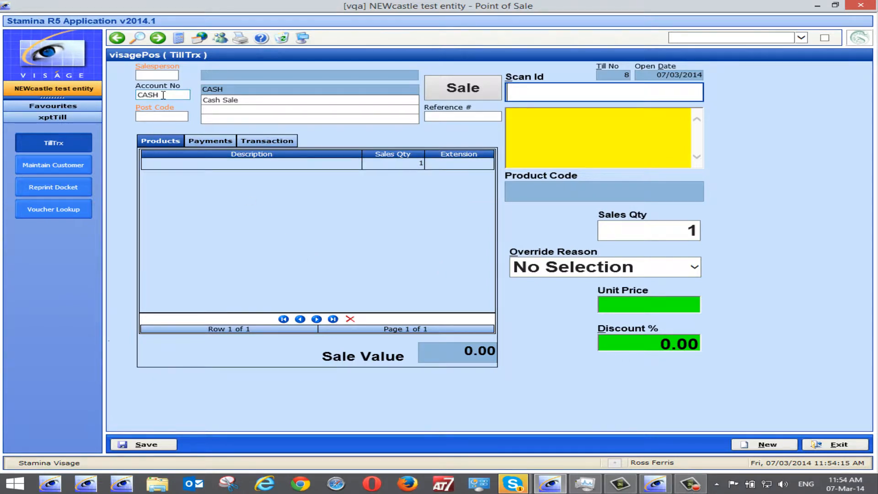
Begin another sale by entering salesperson RF and the customer's account number, then dismiss the warning.
left_click(163, 75)
type("RF")
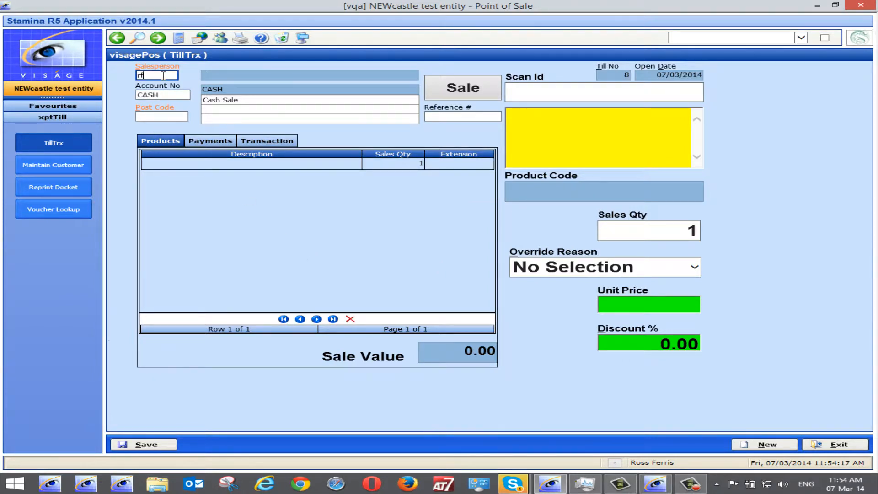
key("Tab")
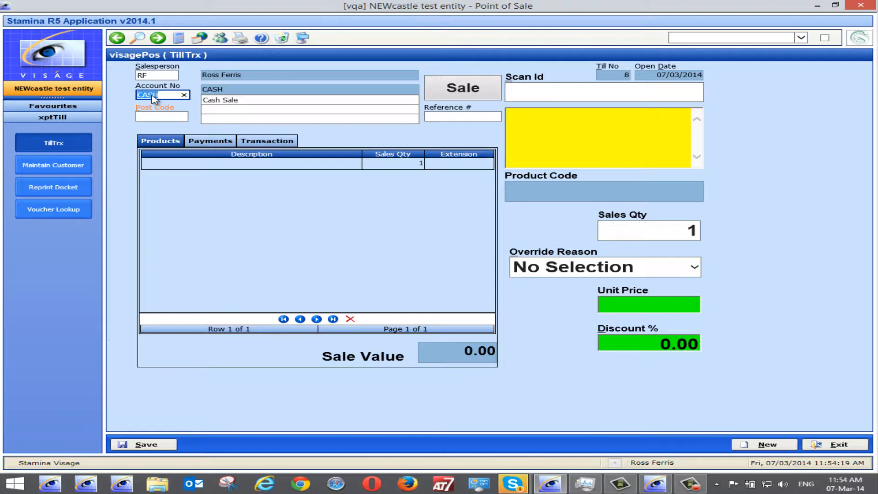
type("rf")
key("Tab")
left_click(443, 259)
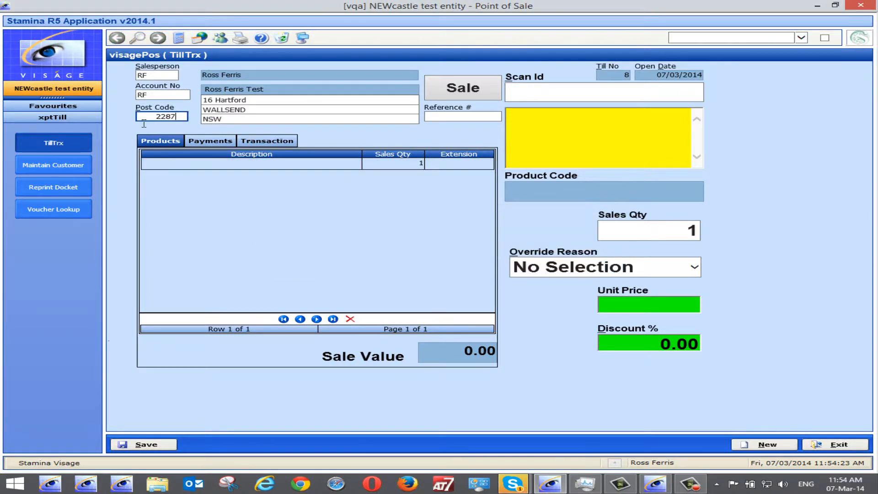
Open the customer's maintenance record from the account field and exit it.
right_click(148, 96)
left_click(173, 111)
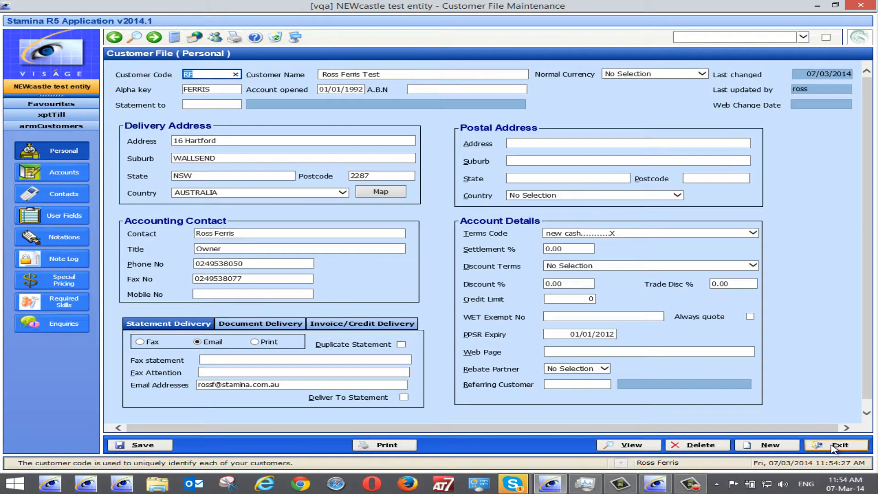
left_click(833, 448)
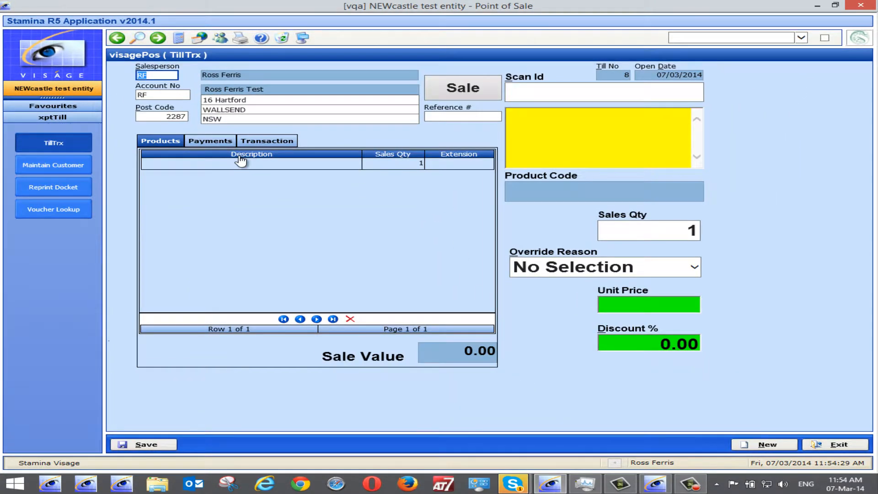
Open the RF customer's maintenance record from the account field and switch to its account details.
left_click(154, 95)
right_click(153, 95)
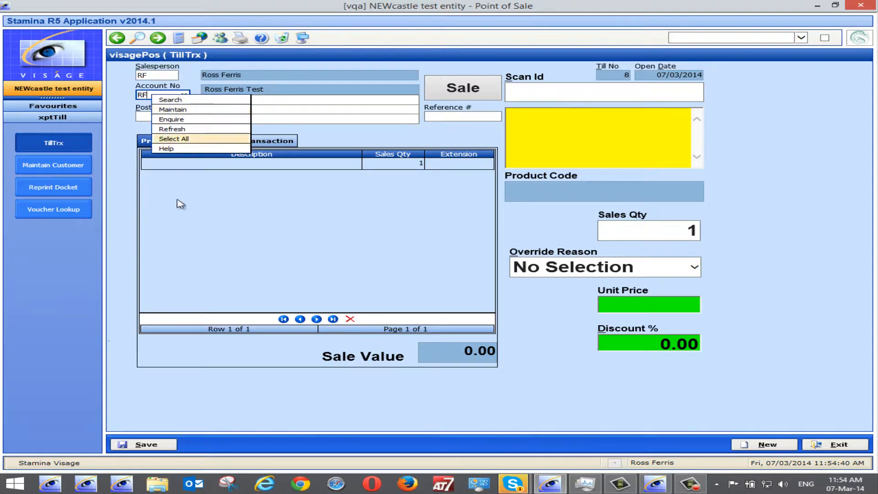
left_click(46, 169)
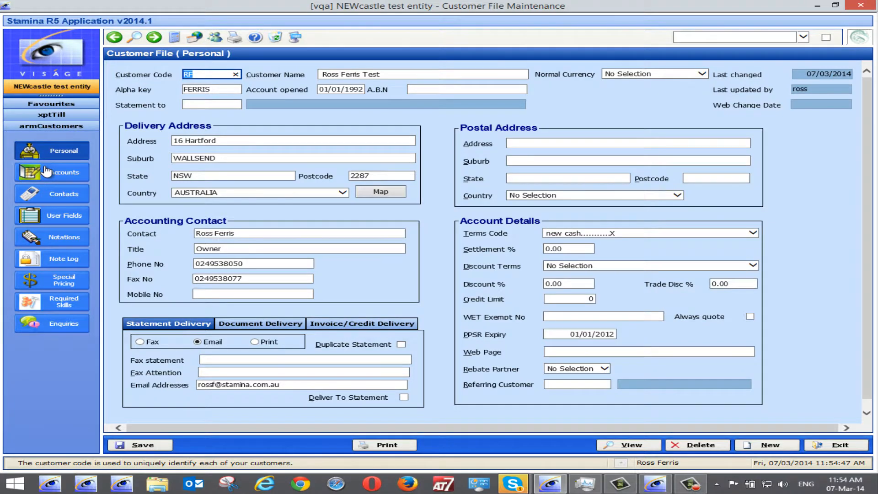
left_click(75, 177)
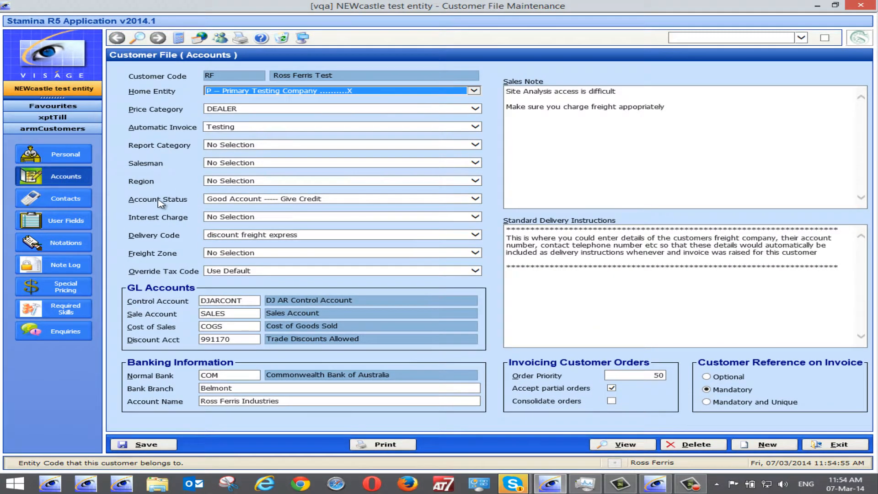
Open the Account Status maintenance list, inspect the Bad Debtor status, and exit back to the customer record.
right_click(374, 202)
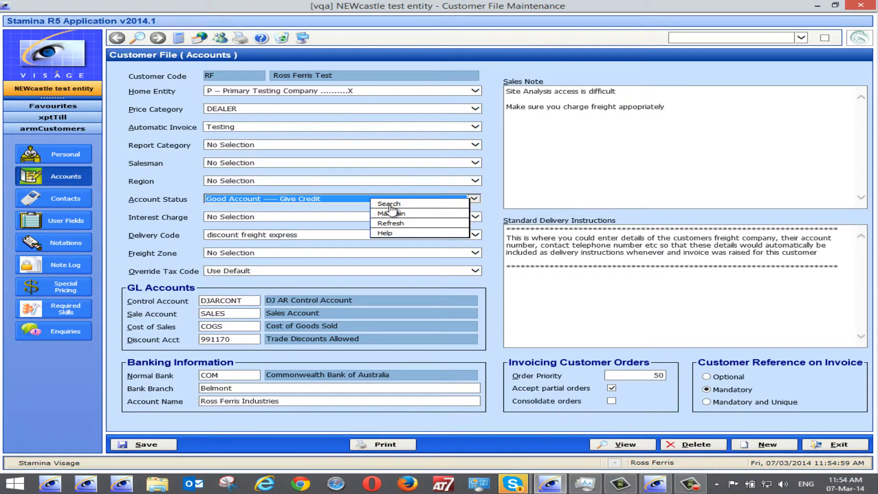
left_click(392, 214)
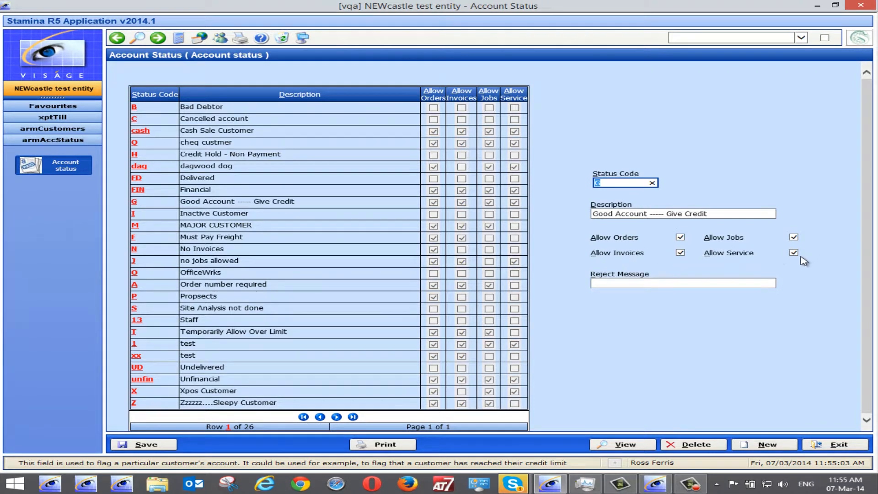
mouse_move(795, 254)
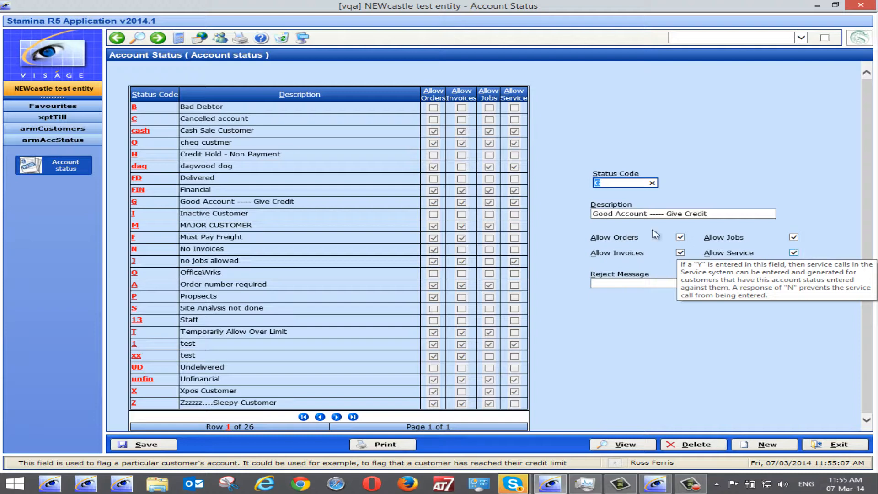
left_click(134, 109)
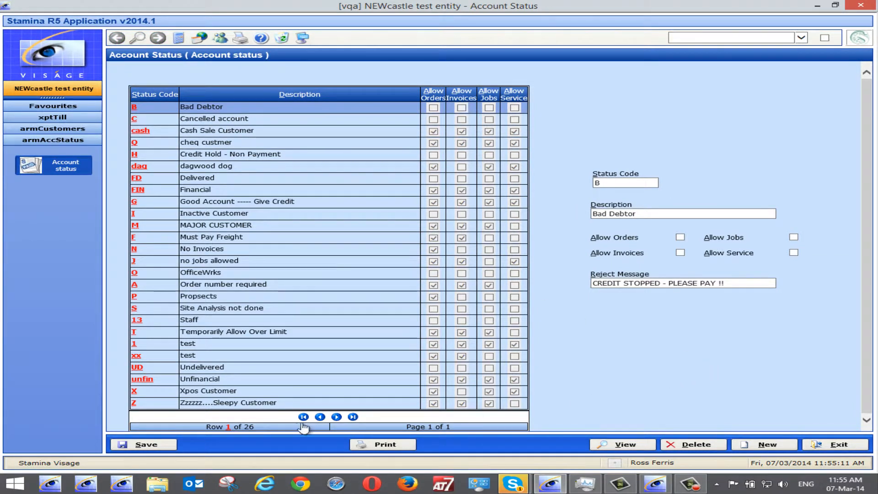
left_click(152, 442)
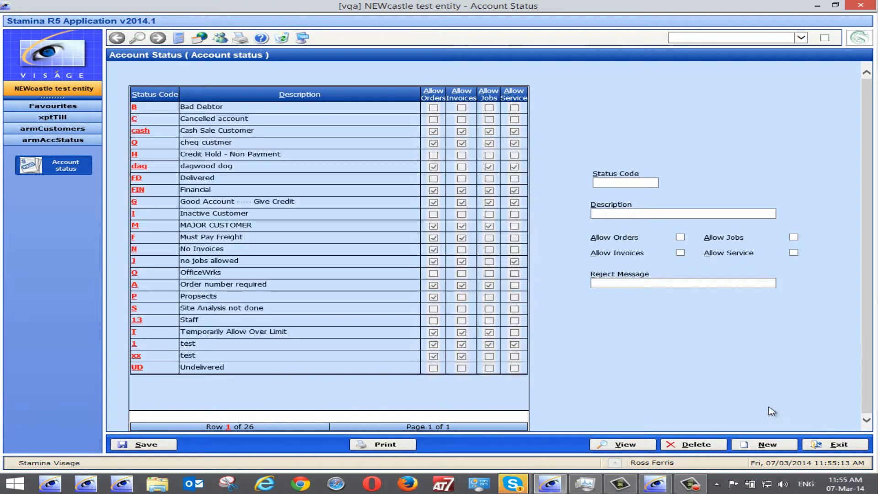
left_click(836, 440)
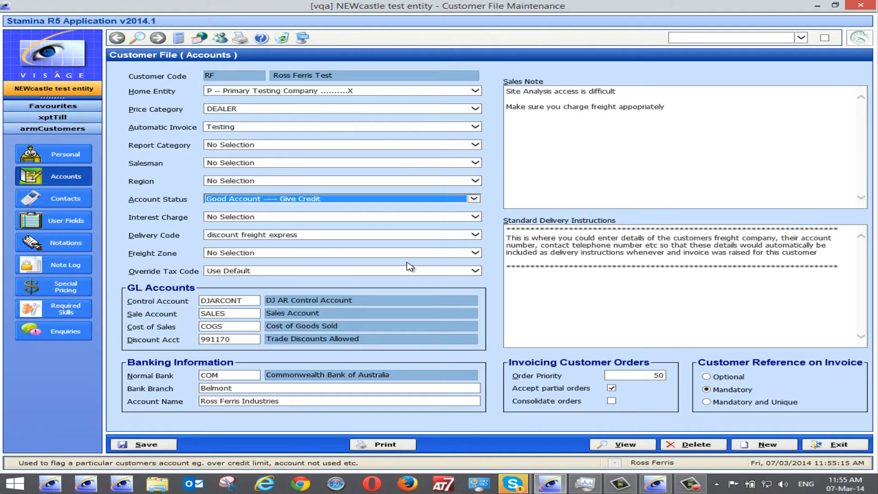
Set the customer's account status to Bad Debtor, save the record and return to the till.
key("b")
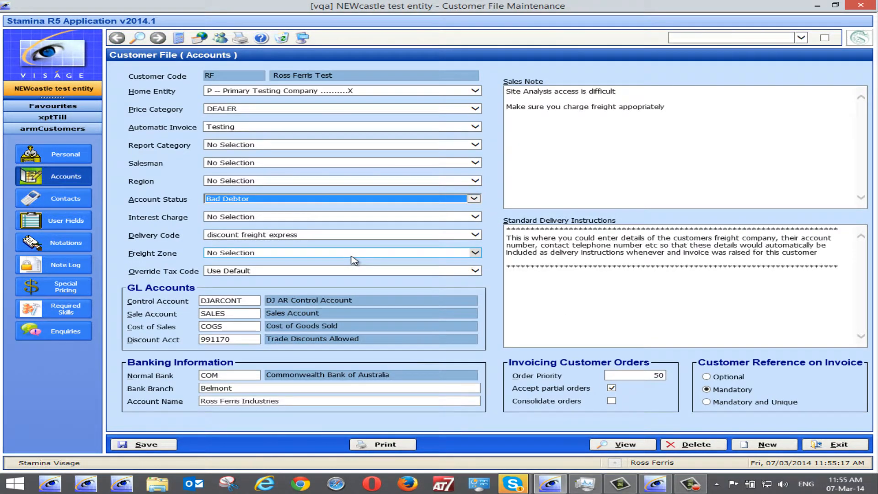
left_click(151, 444)
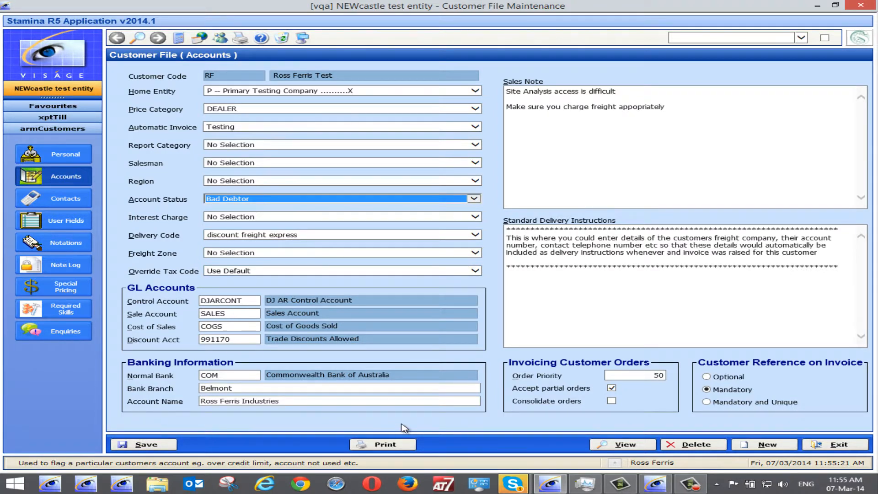
left_click(830, 443)
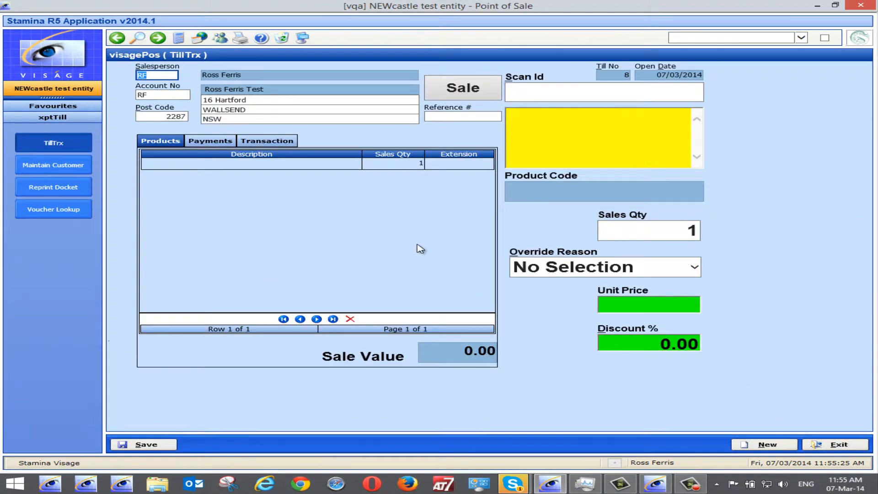
Scan product RF into the sale, dismiss the upsell prompt, and open the sale's payment options.
key("Tab")
key("Tab")
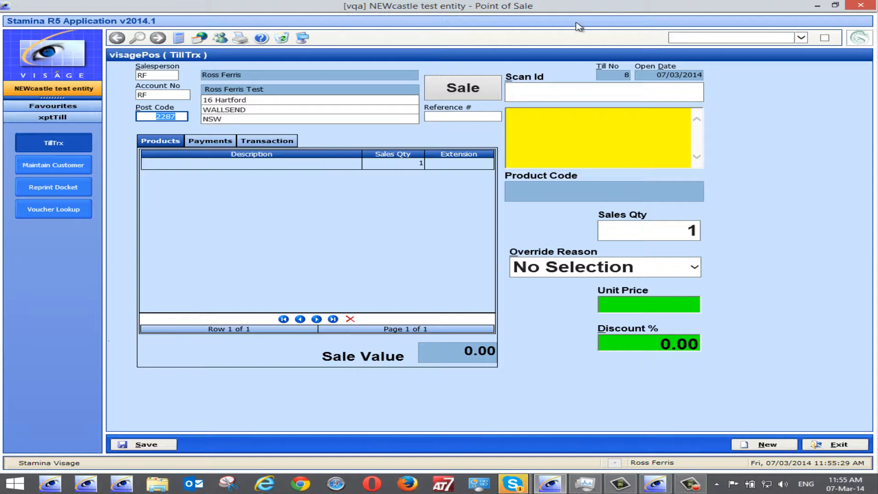
left_click(517, 91)
type("rf")
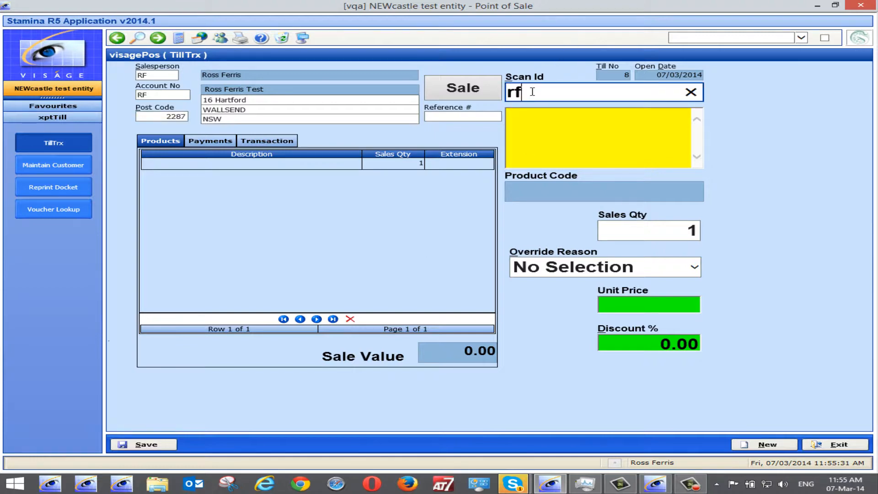
key("Return")
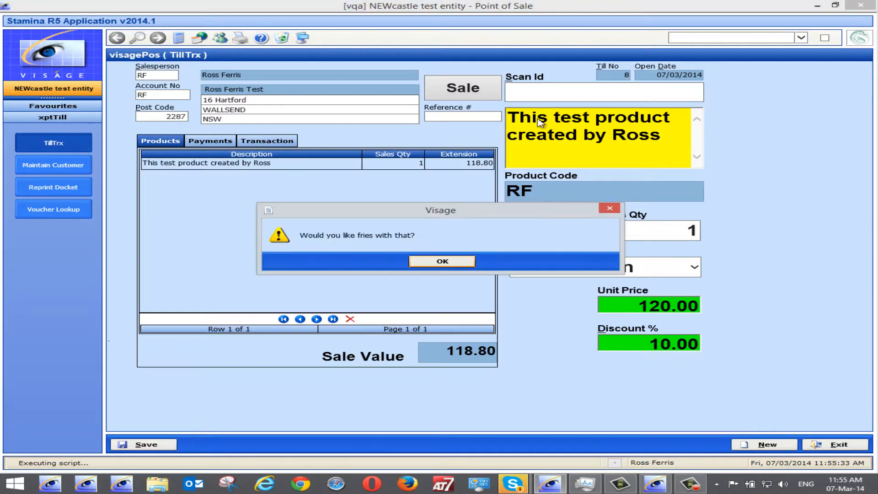
left_click(438, 261)
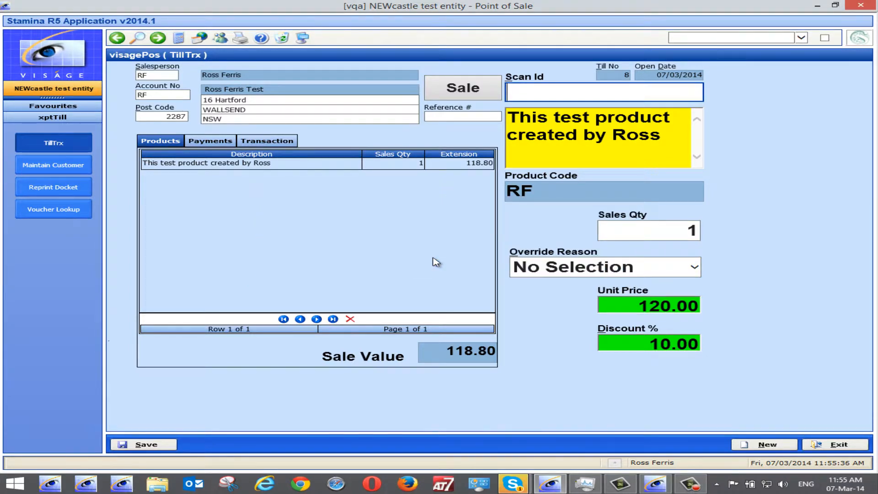
left_click(210, 143)
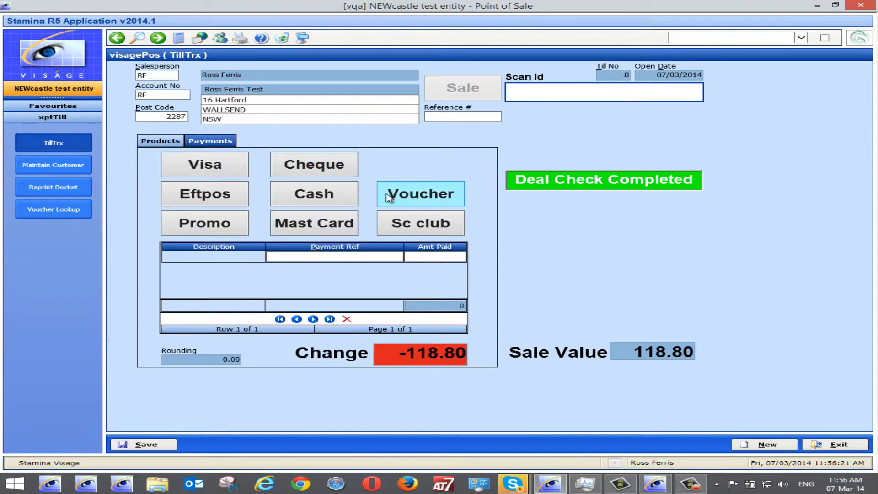
Start a new sale, proceeding without saving the current one.
left_click(765, 445)
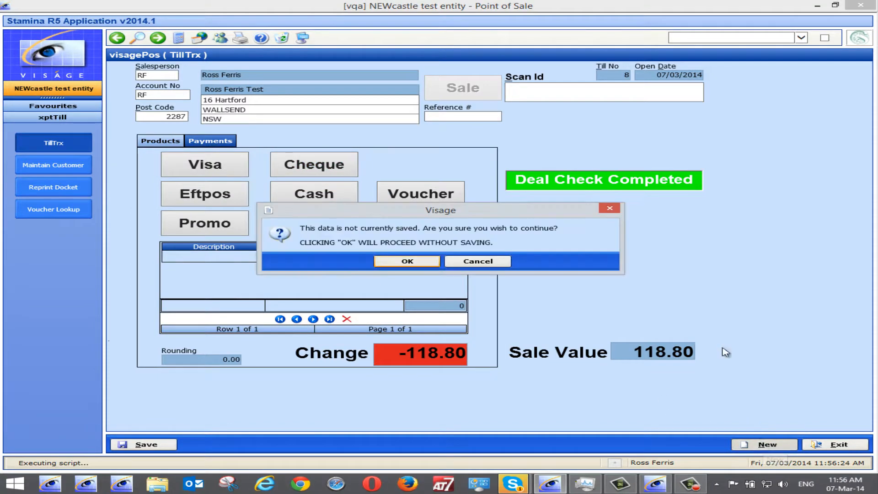
left_click(407, 262)
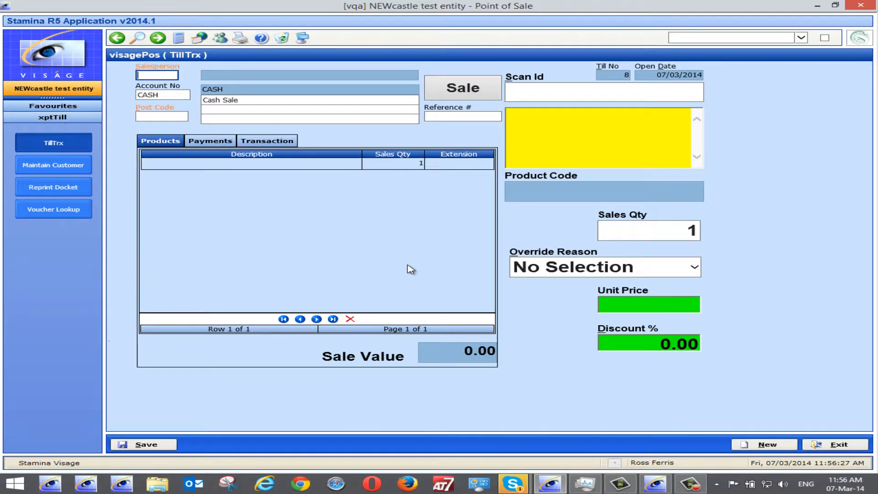
Open customer maintenance from the account field, load customer RF and switch to its account details.
right_click(161, 98)
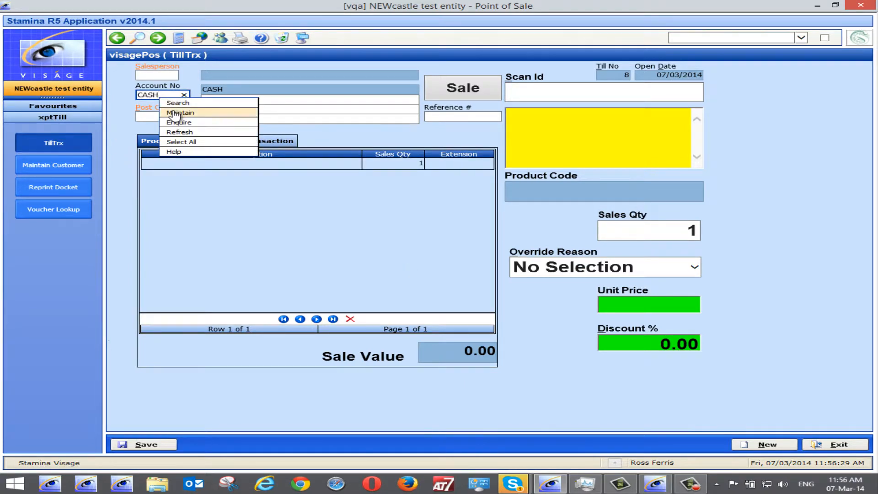
left_click(174, 112)
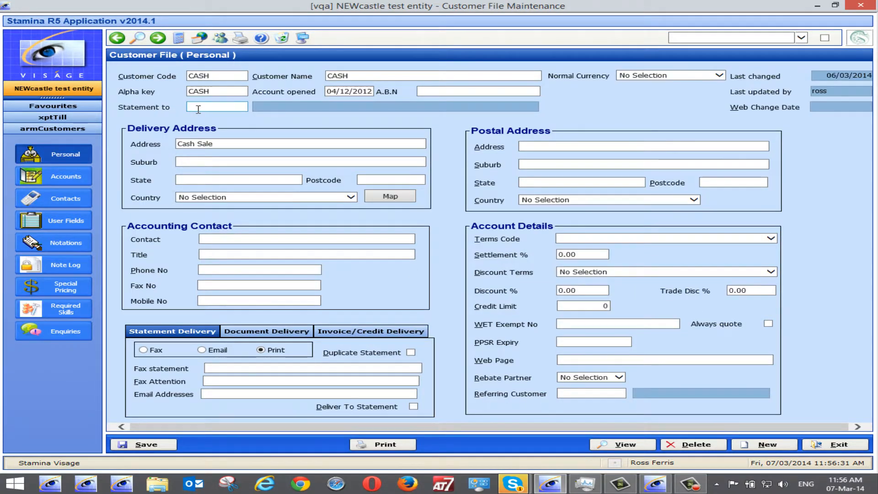
type("RF")
key("Tab")
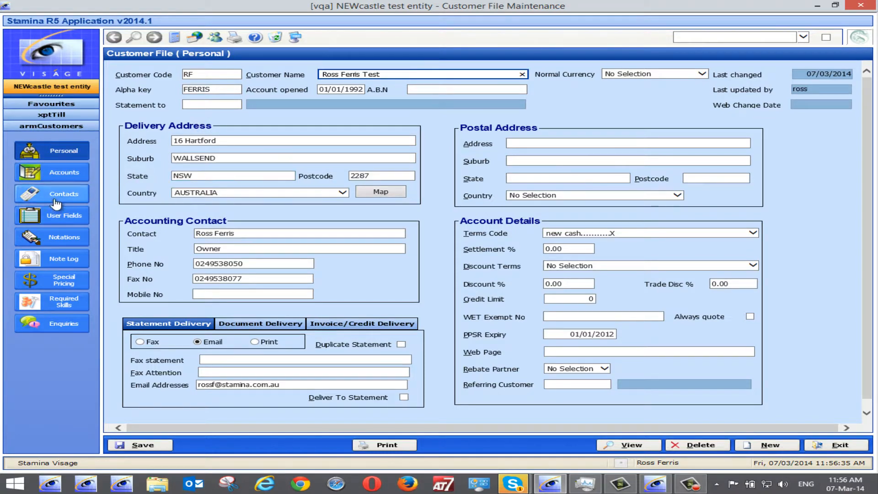
left_click(64, 172)
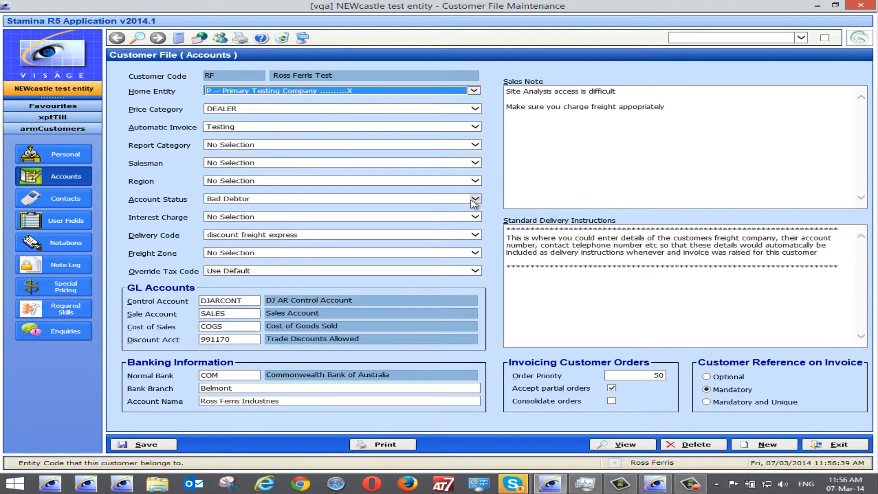
Set the account status back to Good Account ----- Give Credit, save the record and exit.
double_click(474, 202)
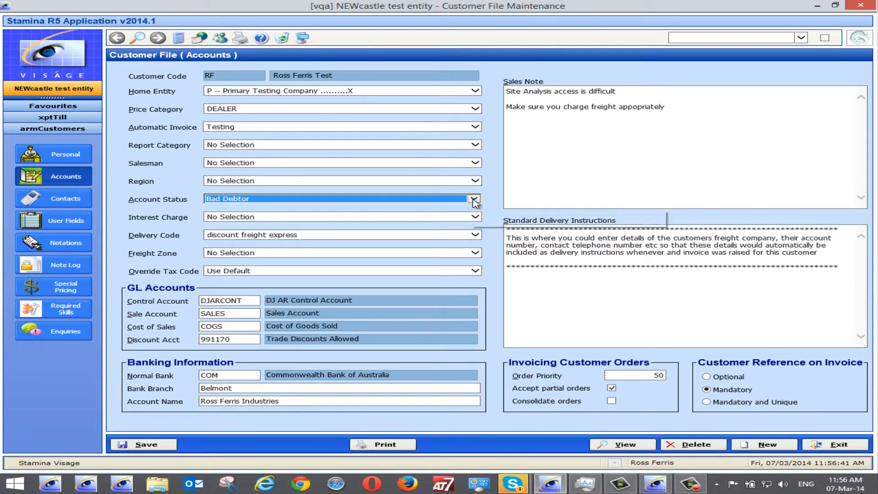
scroll(475, 201, "down", 1)
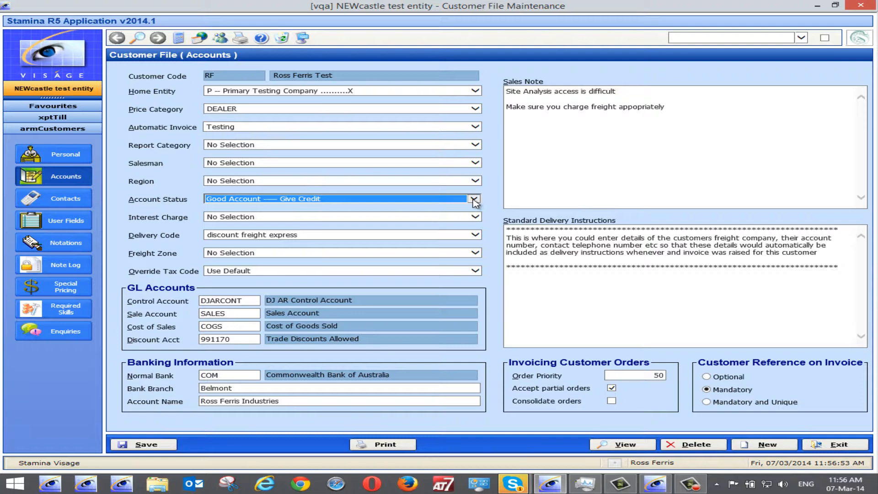
scroll(473, 200, "down", 1)
scroll(475, 203, "up", 1)
left_click(154, 446)
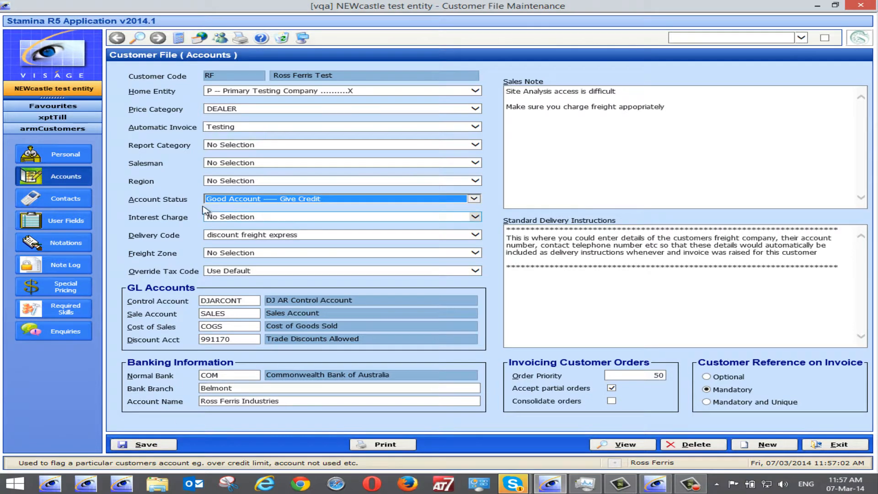
left_click(474, 199)
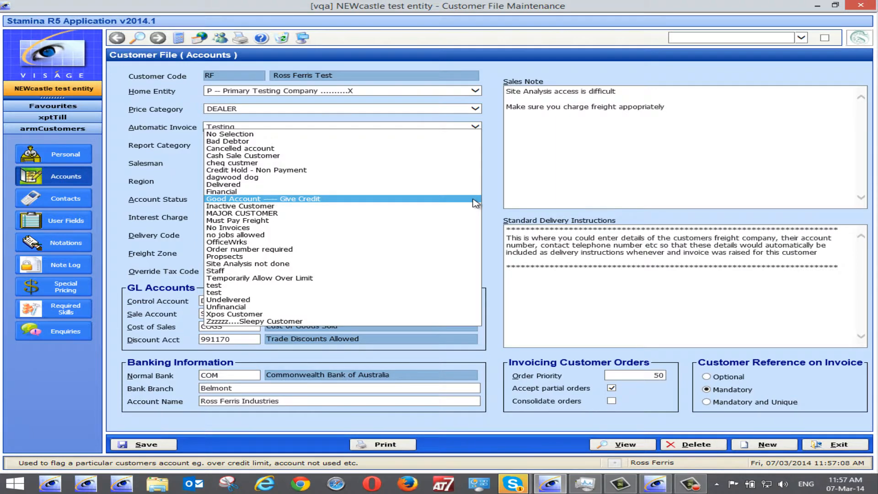
left_click(493, 171)
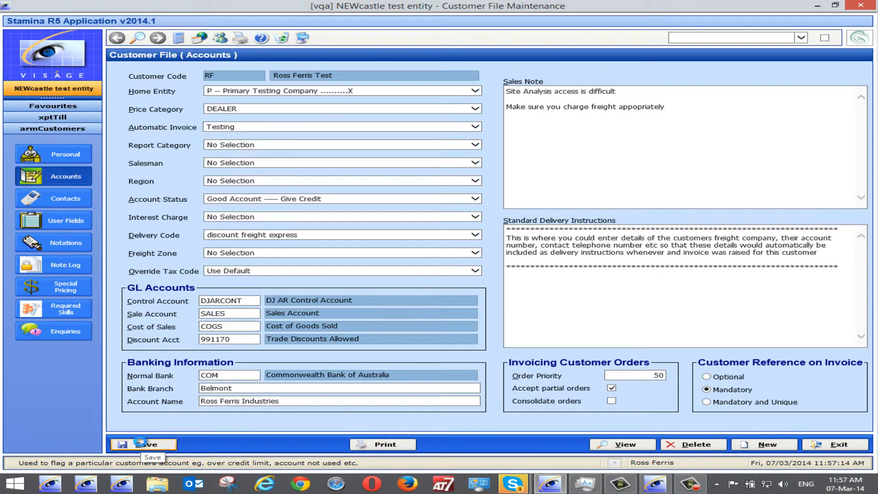
left_click(144, 445)
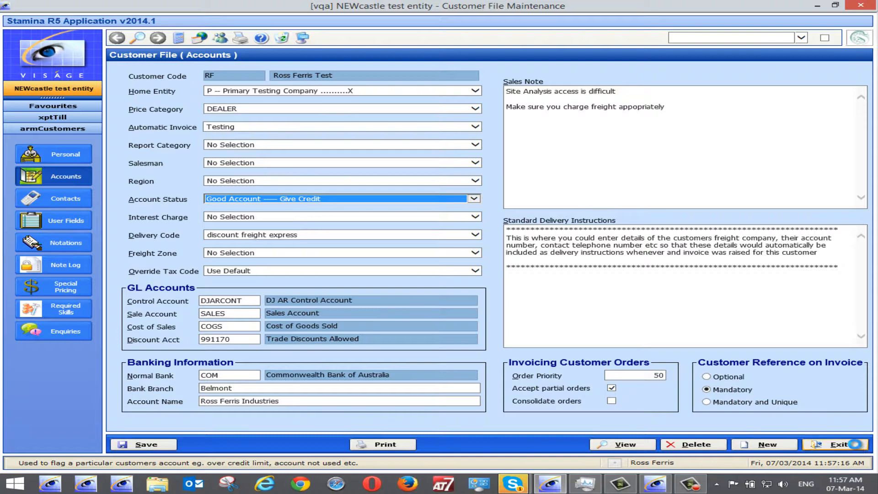
left_click(854, 445)
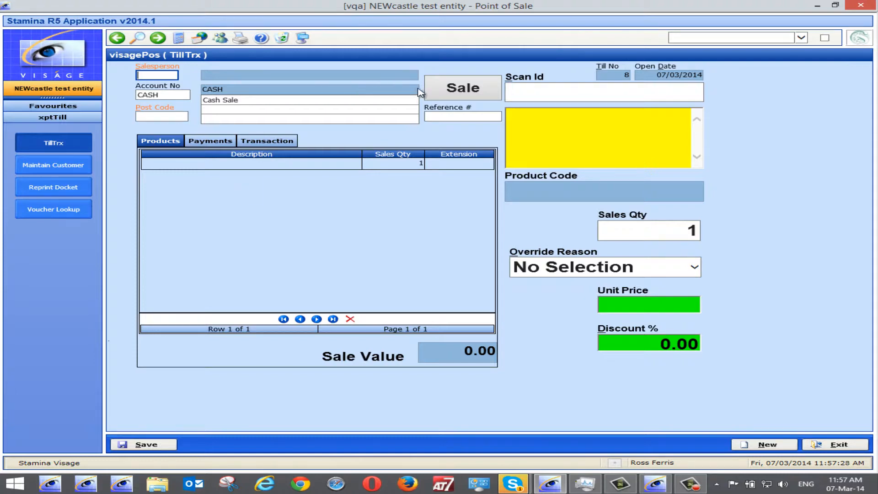
Switch the transaction type to Quote and enter salesperson RF.
left_click(467, 93)
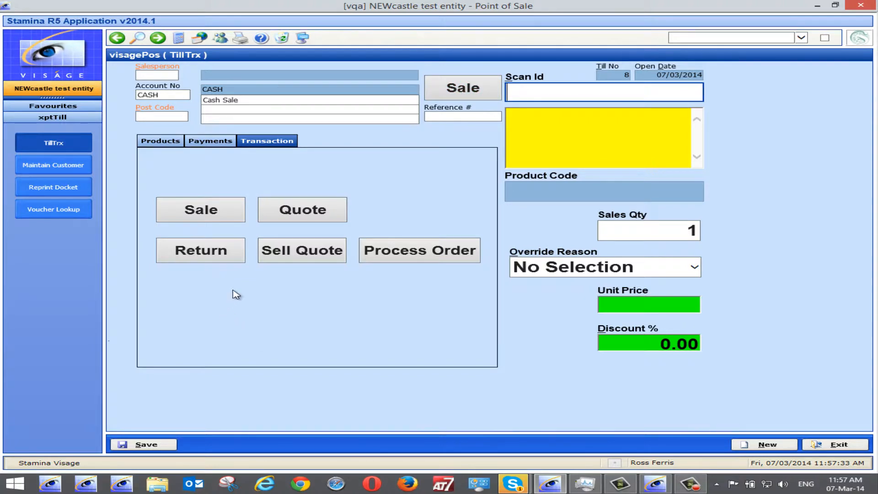
left_click(306, 213)
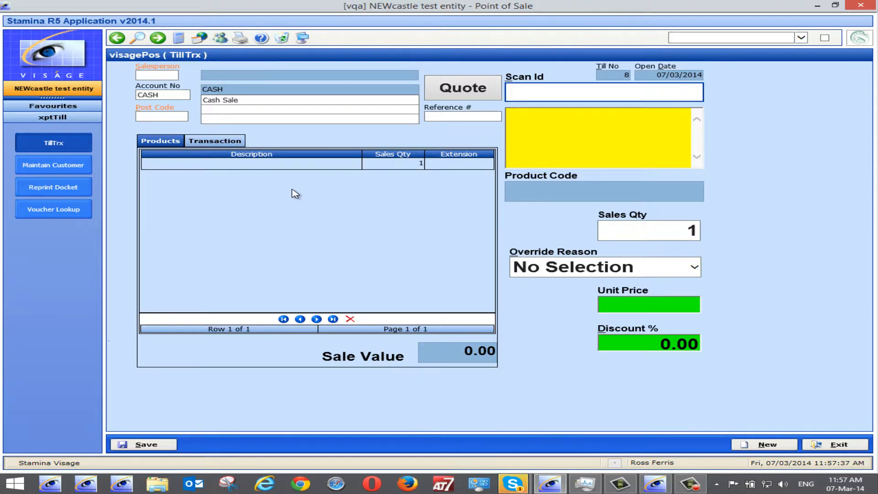
left_click(153, 76)
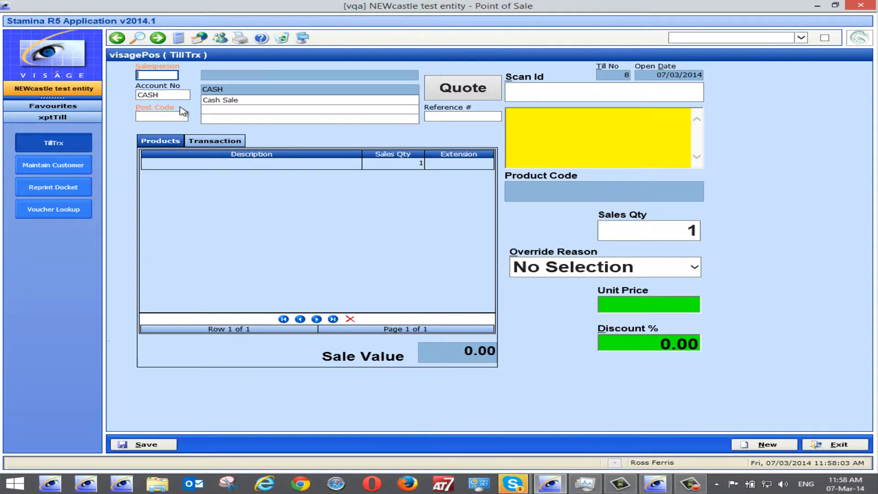
type("RF")
key("Tab")
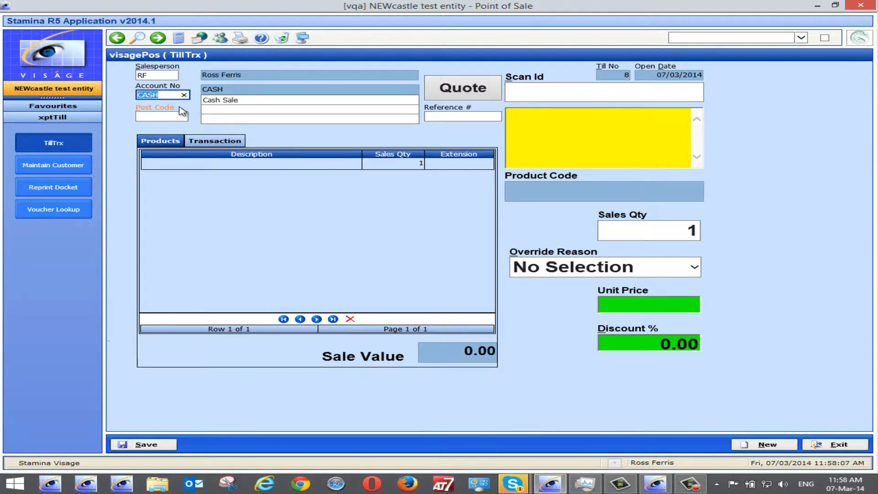
key("Tab")
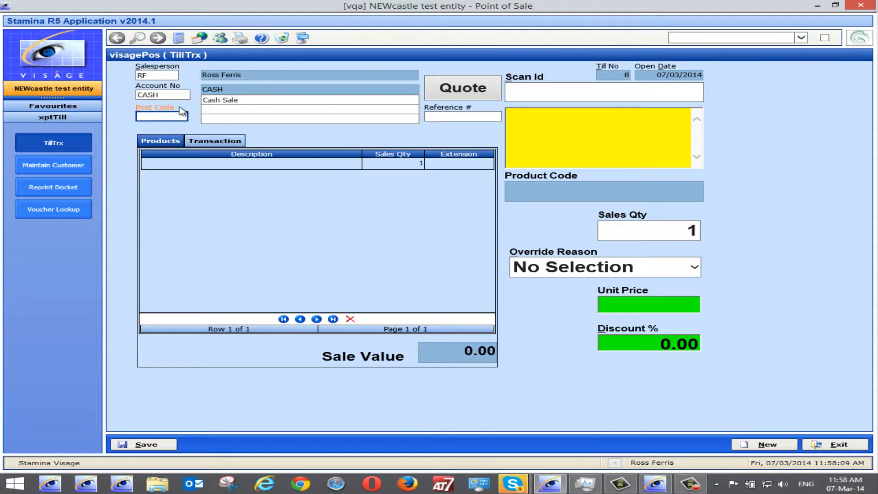
Fill in the mandatory post code for the quote with the customer's post code.
left_click(266, 102)
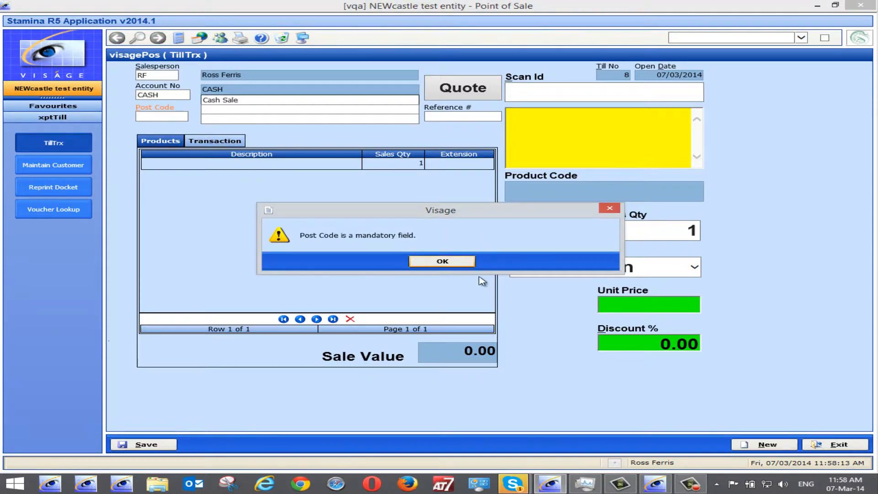
left_click(440, 262)
type("2")
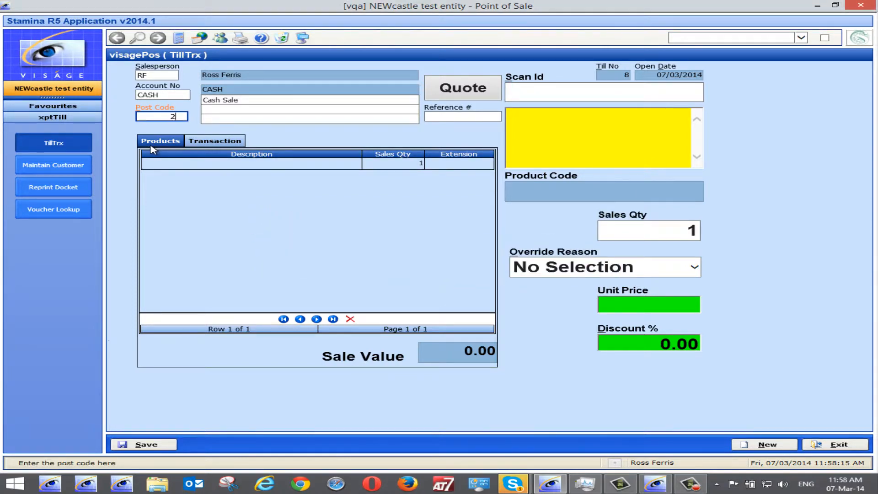
type("287")
Enter the customer's full name and phone number on the quote's description lines.
left_click(248, 100)
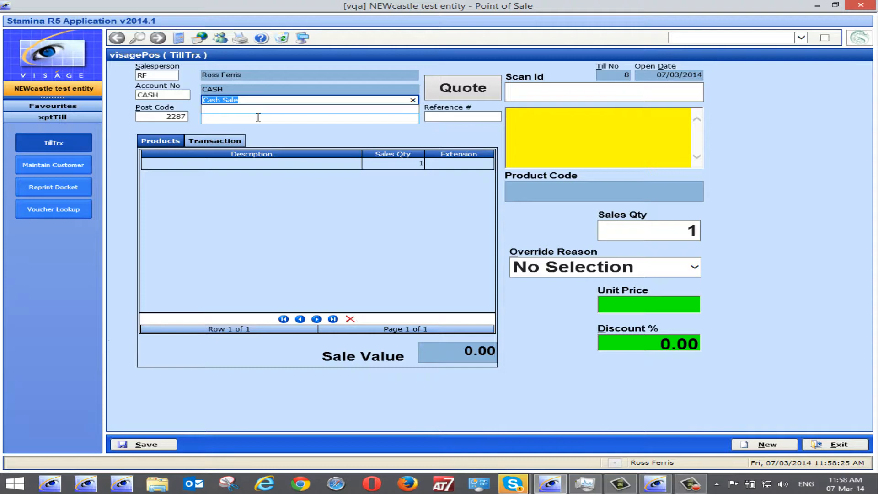
key("Tab")
type("ph")
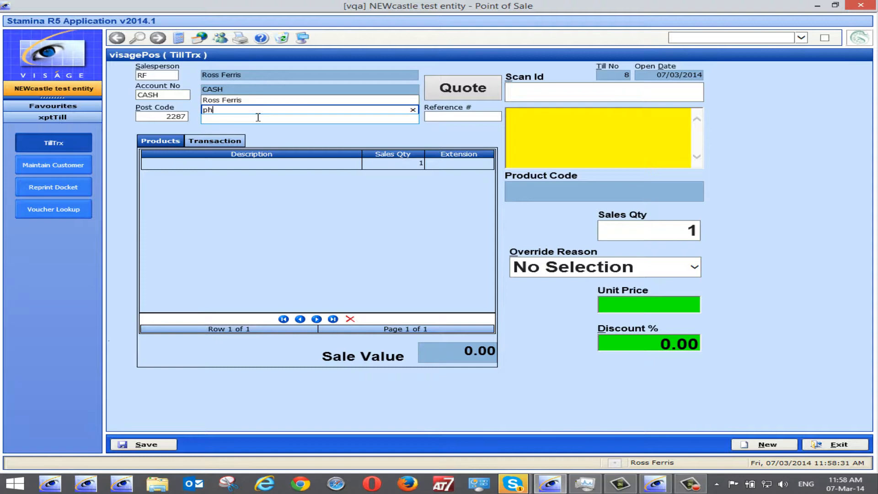
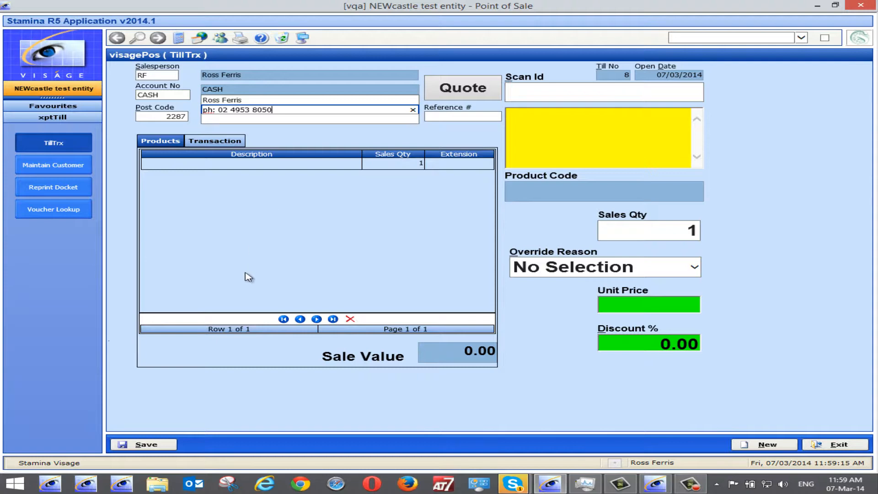
Scan product RF into the quote and dismiss the pop-up prompt.
left_click(534, 92)
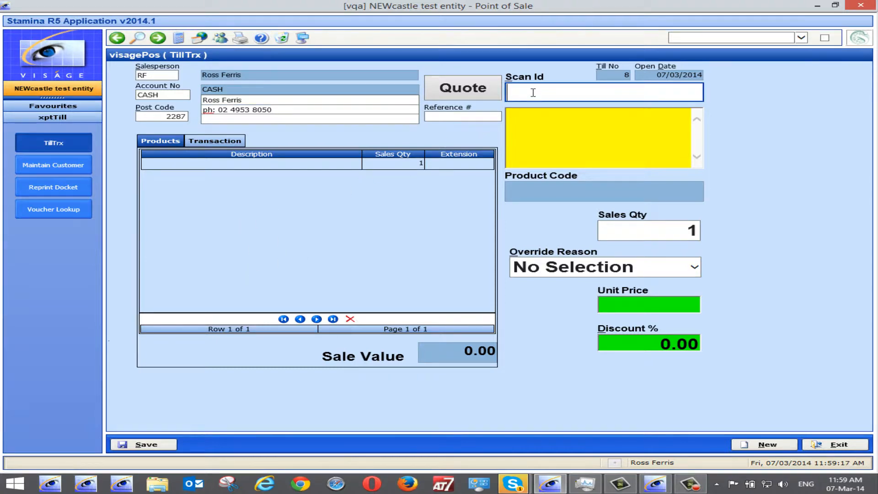
type("rf")
key("Return")
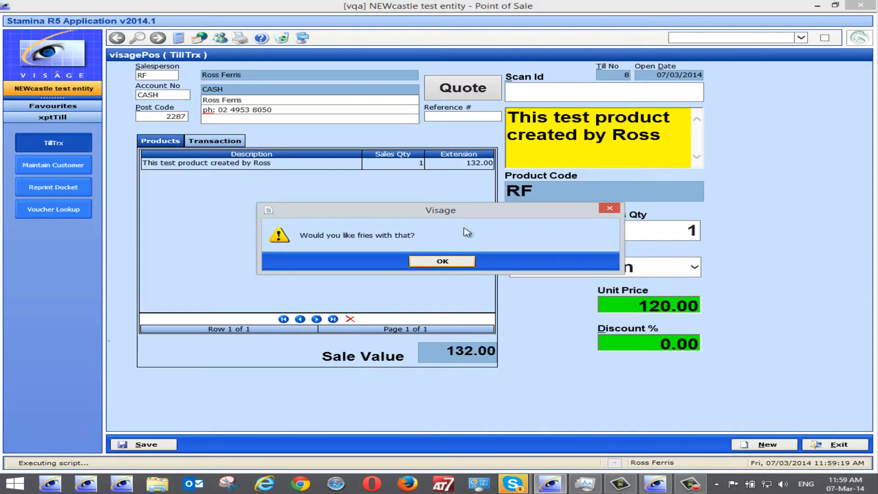
left_click(449, 262)
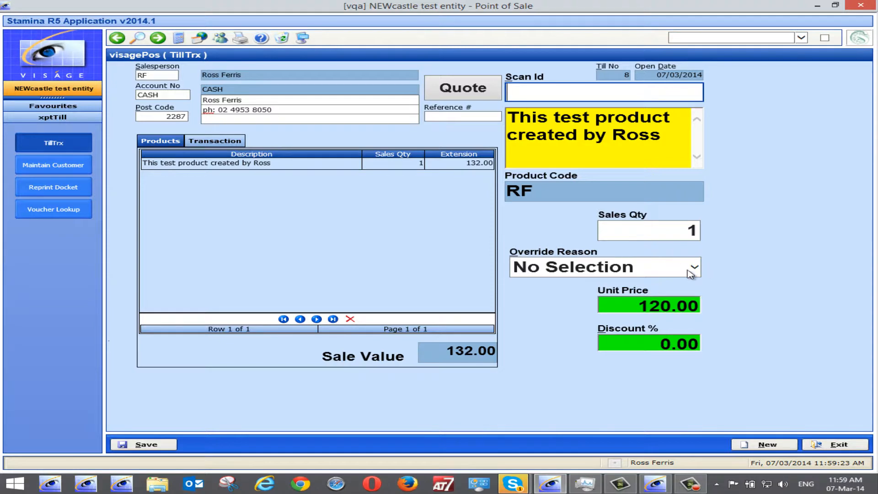
Choose the quote overide override reason and set the unit price to 110.00.
left_click(695, 269)
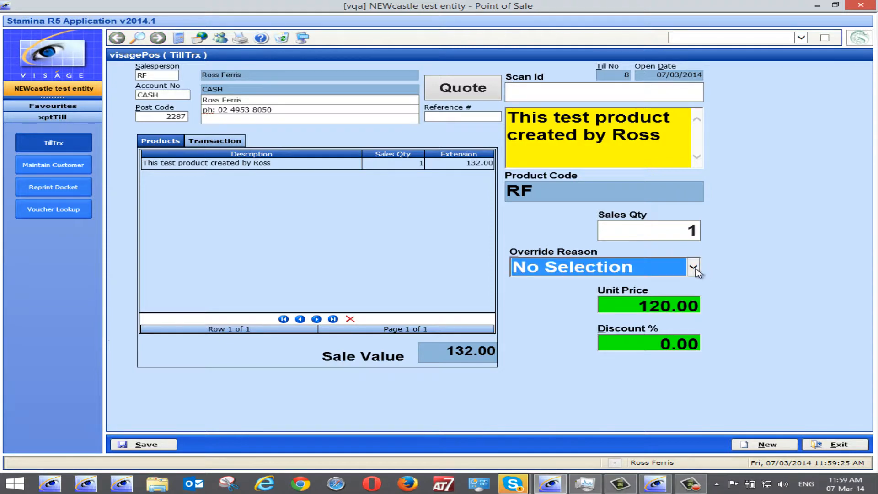
left_click(694, 268)
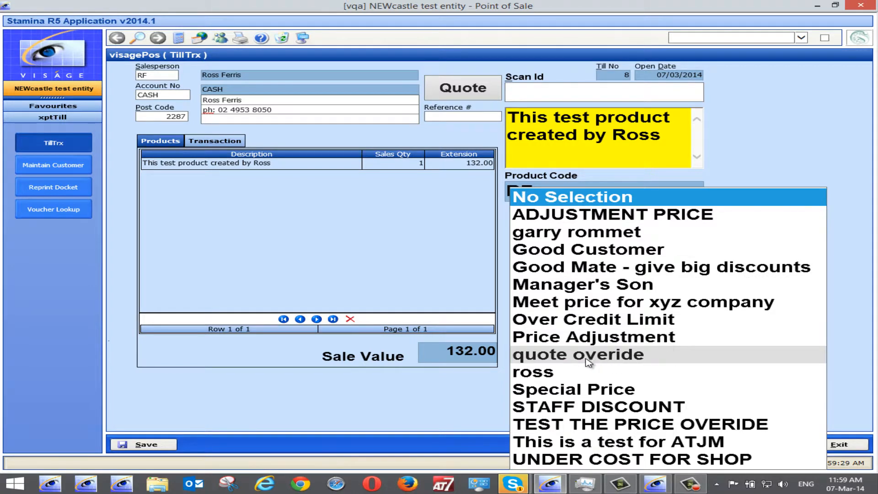
left_click(562, 361)
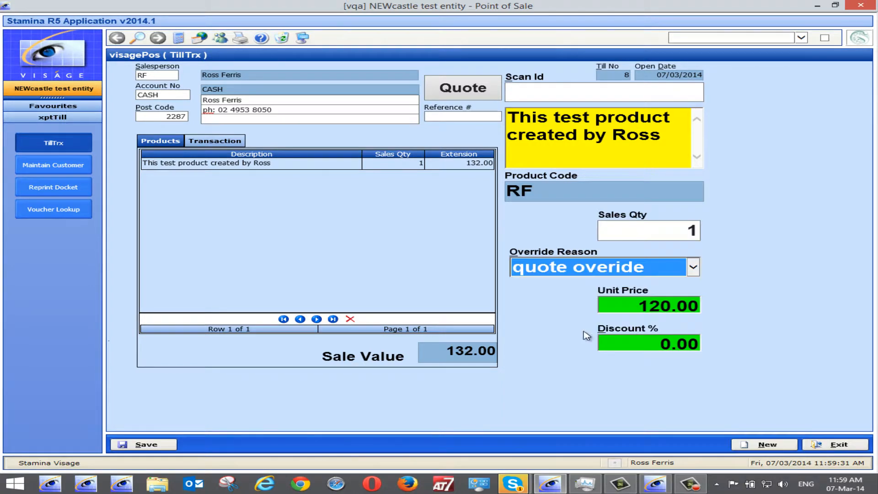
left_click(696, 303)
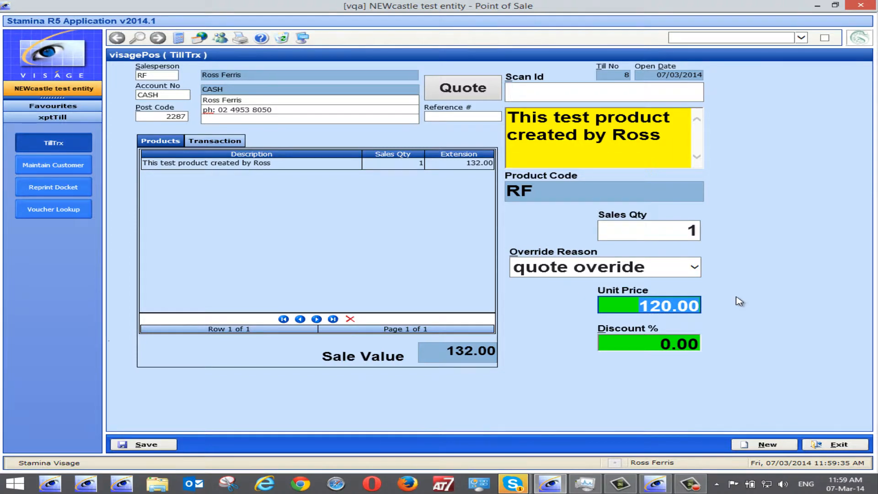
type("110")
key("Return")
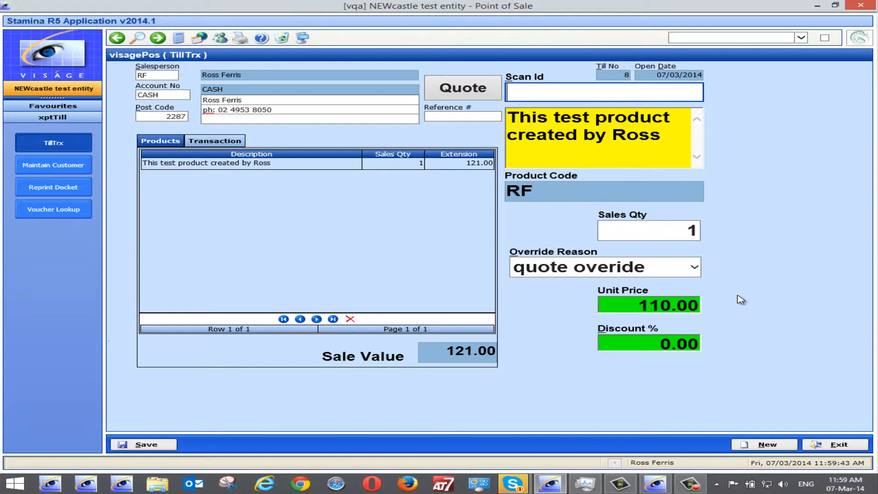
Open maintenance for the override reasons and review the Special Price and Good Mate records.
left_click(540, 267)
right_click(540, 266)
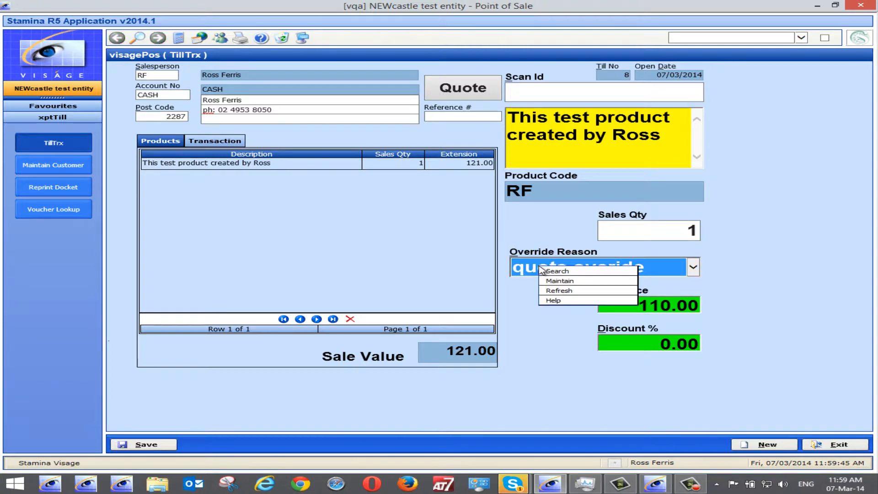
left_click(572, 281)
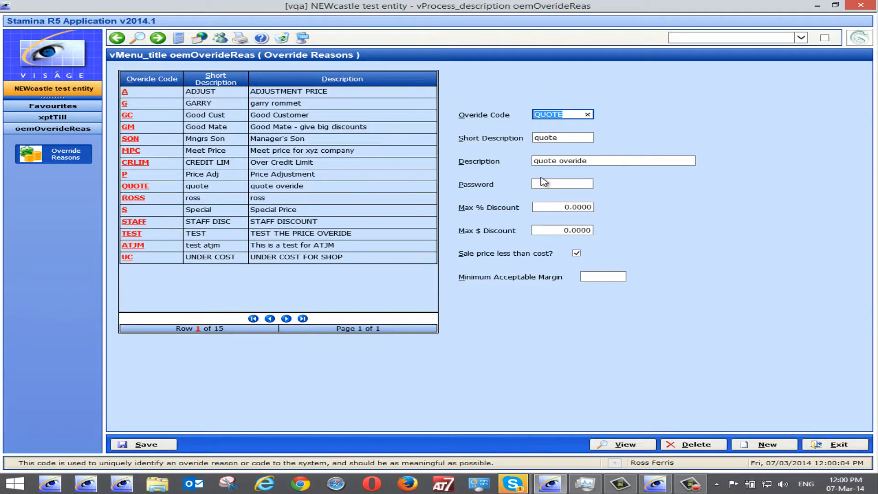
mouse_move(555, 184)
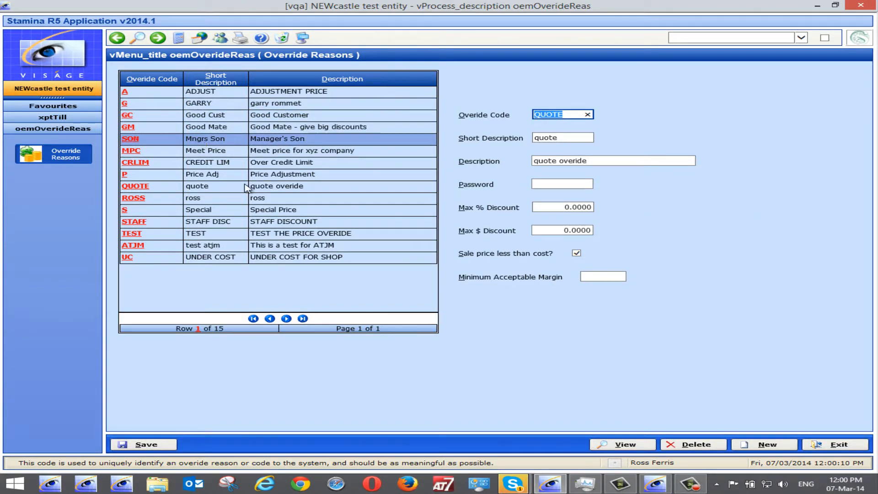
left_click(126, 211)
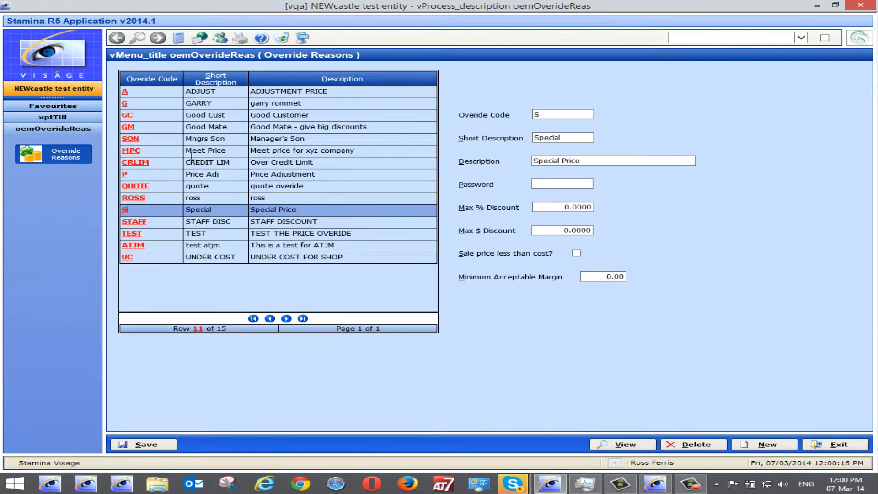
left_click(128, 127)
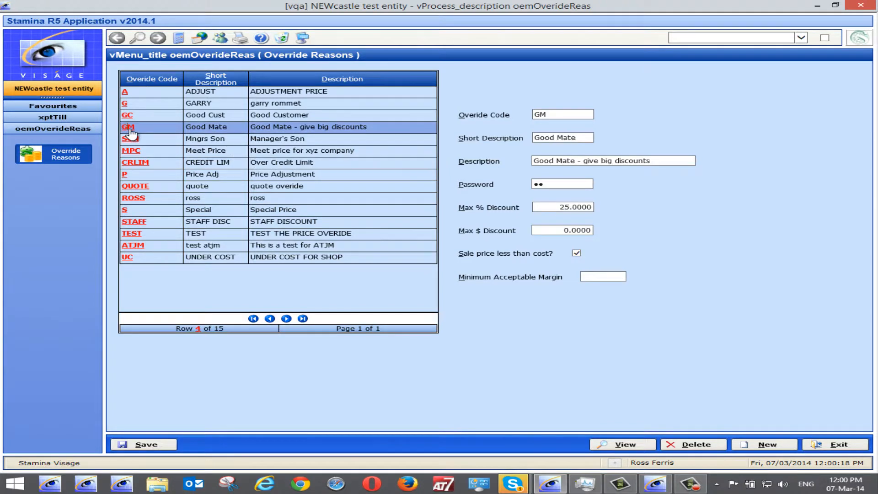
Enter a password for the Good Mate override reason, save the record and exit maintenance.
left_click(547, 185)
type("••")
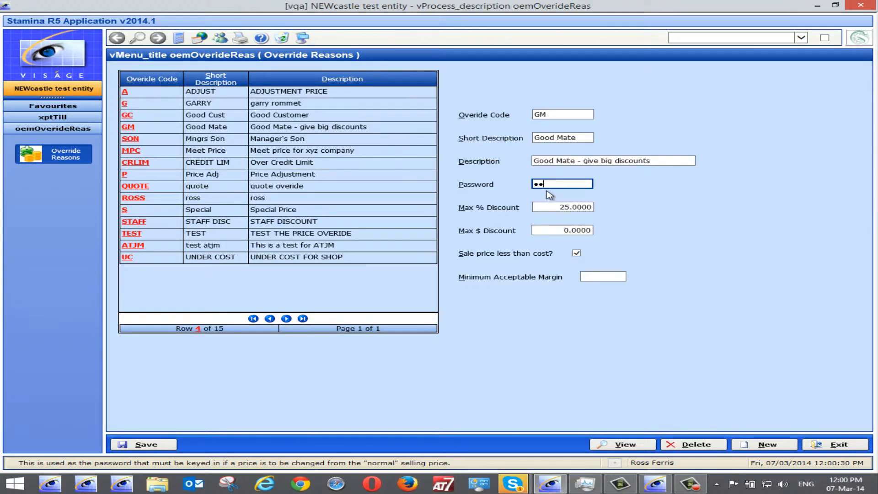
left_click(157, 444)
left_click(835, 444)
Try to apply the Good Mate - give big discounts override reason by entering its password.
left_click(697, 268)
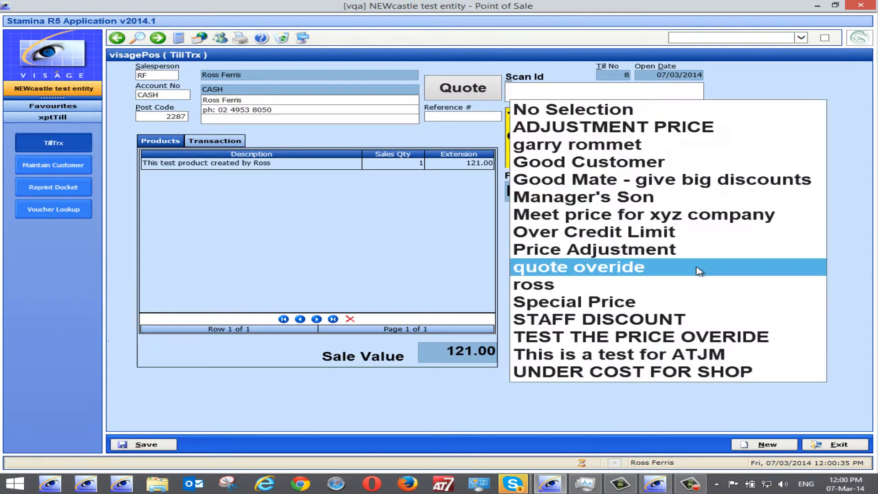
left_click(699, 270)
left_click(696, 269)
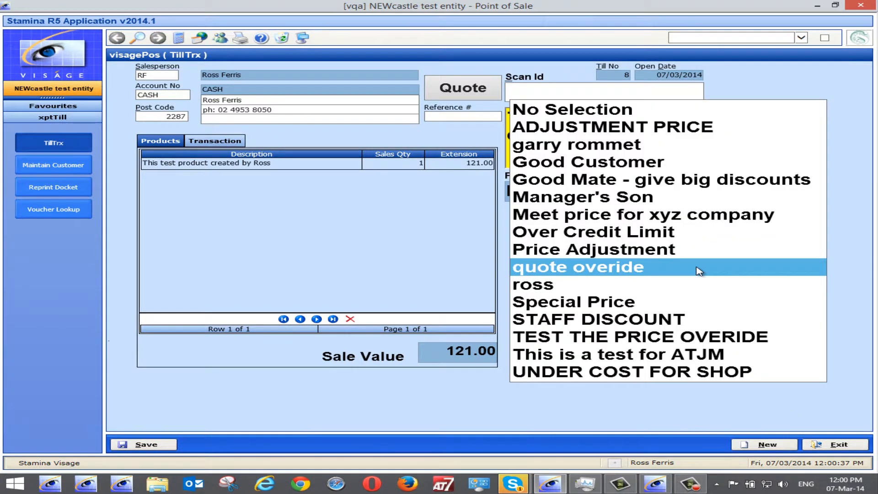
left_click(665, 181)
key("Tab")
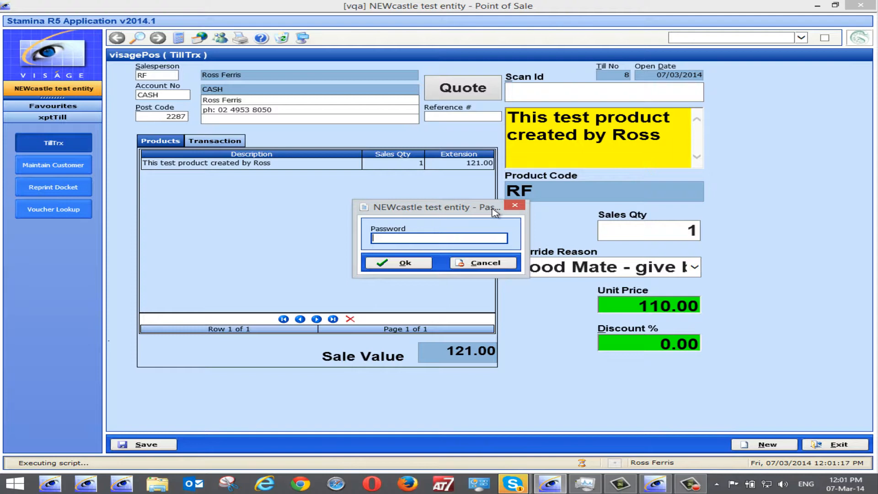
type("*************")
key("Return")
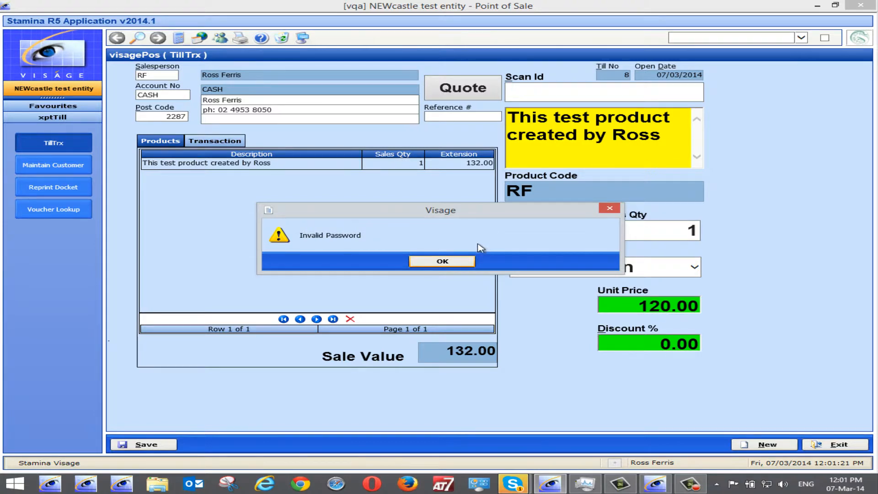
left_click(442, 261)
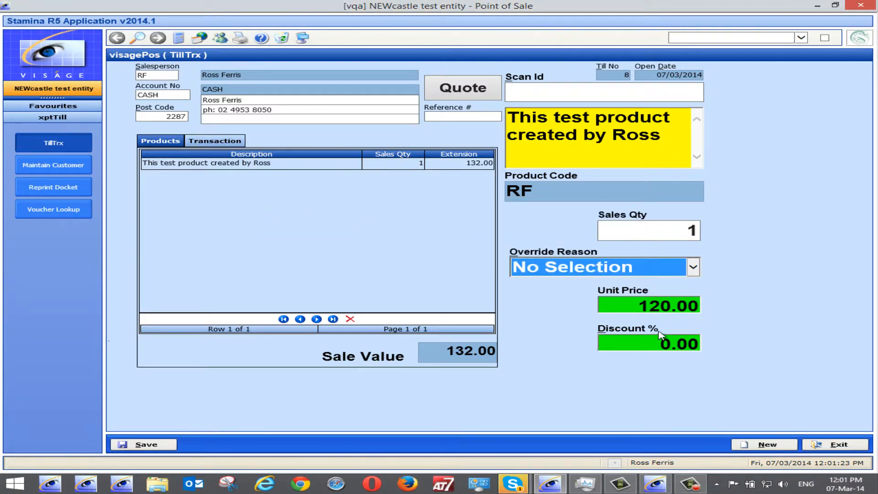
Select the Good Mate - give big discounts override reason and enter its password.
left_click(693, 267)
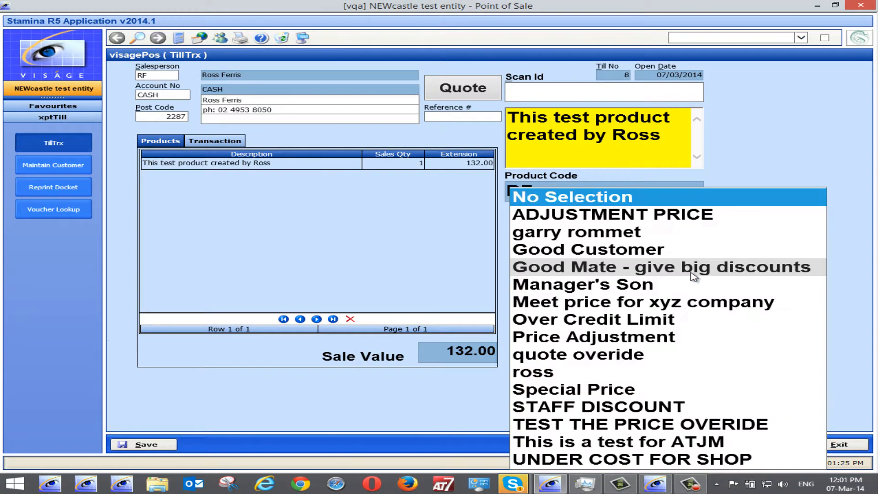
left_click(609, 274)
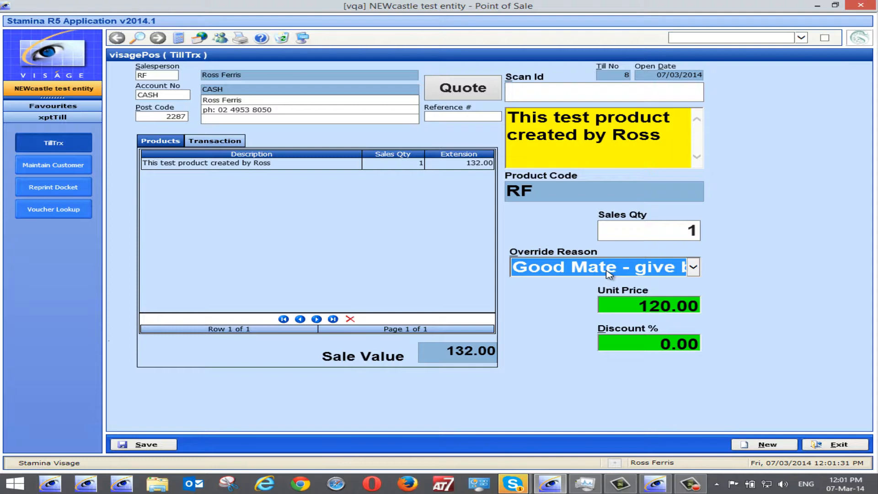
key("Tab")
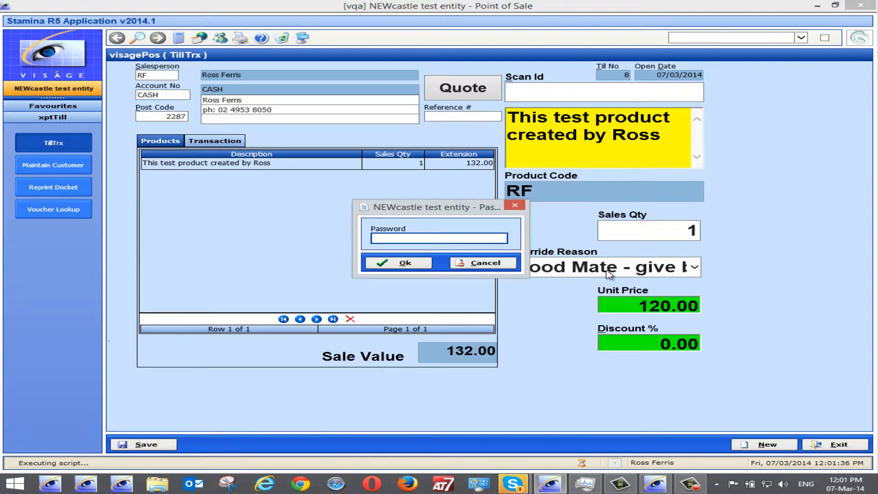
type("****")
key("Return")
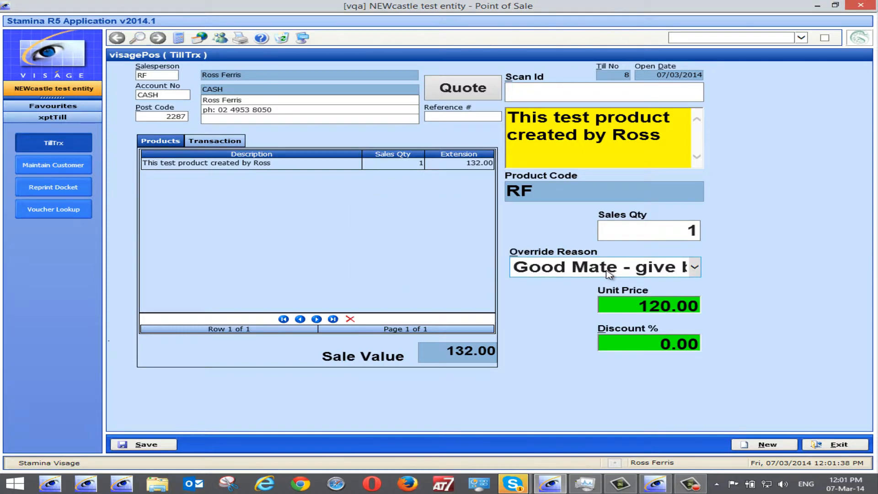
Set the unit price of the RF product to 110.00.
left_click(642, 305)
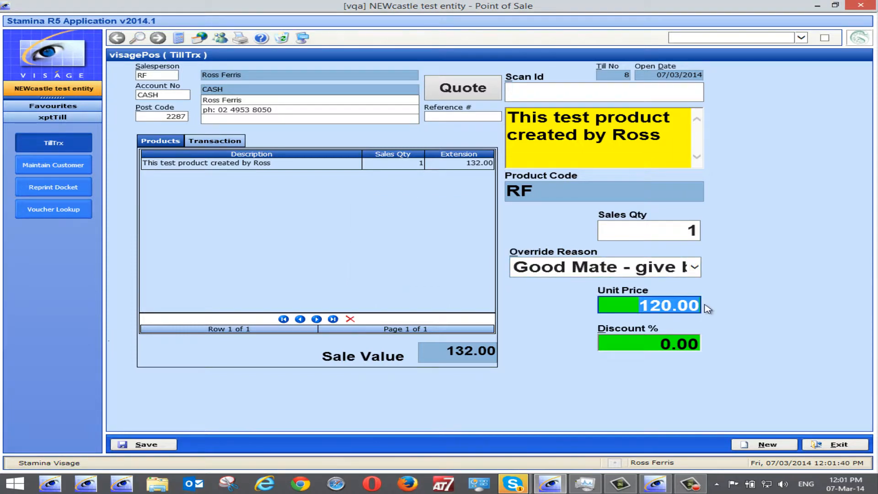
type("110")
key("Tab")
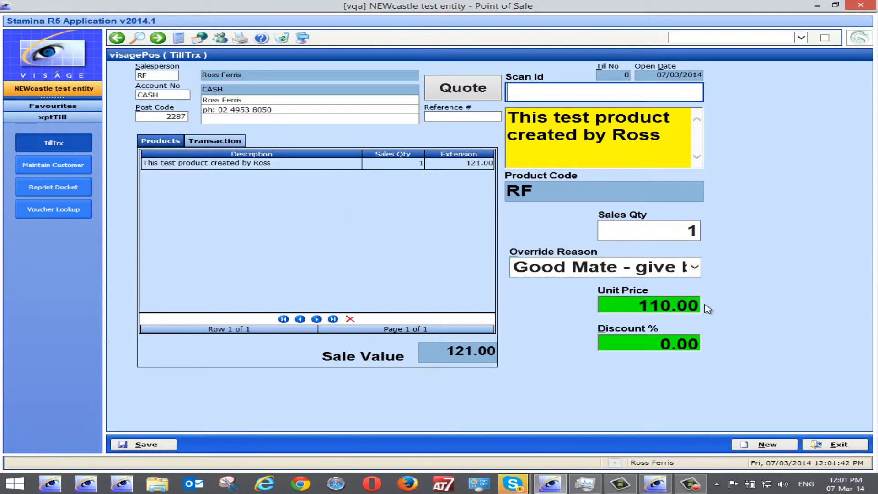
Try to clear the override reason back to No Selection and acknowledge the prompt.
left_click(696, 269)
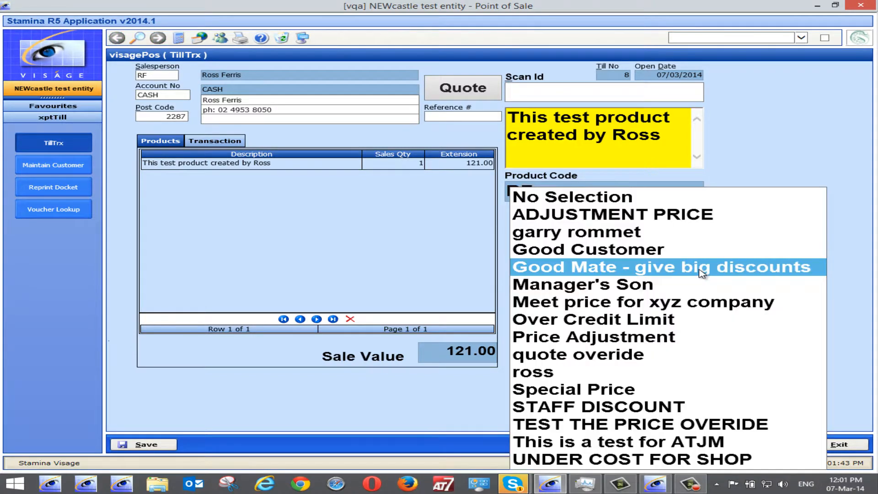
left_click(610, 198)
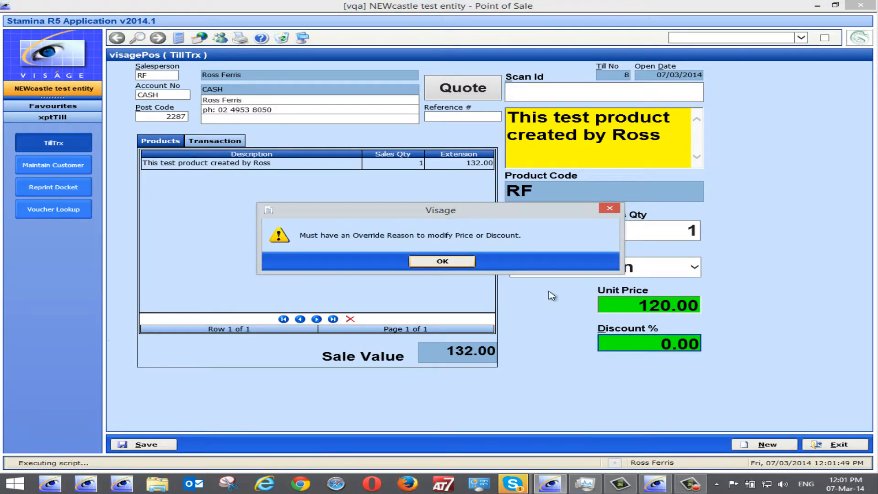
left_click(434, 262)
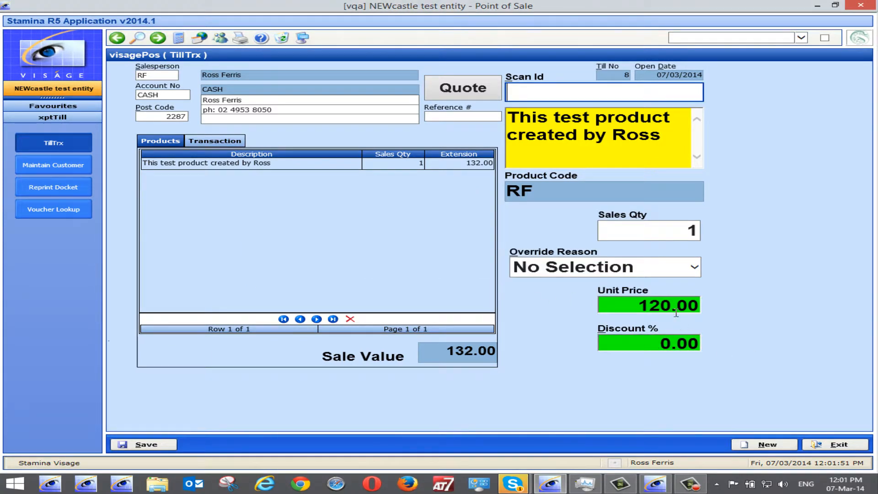
Select the Good Mate - give big discounts override reason and enter its password.
left_click(703, 272)
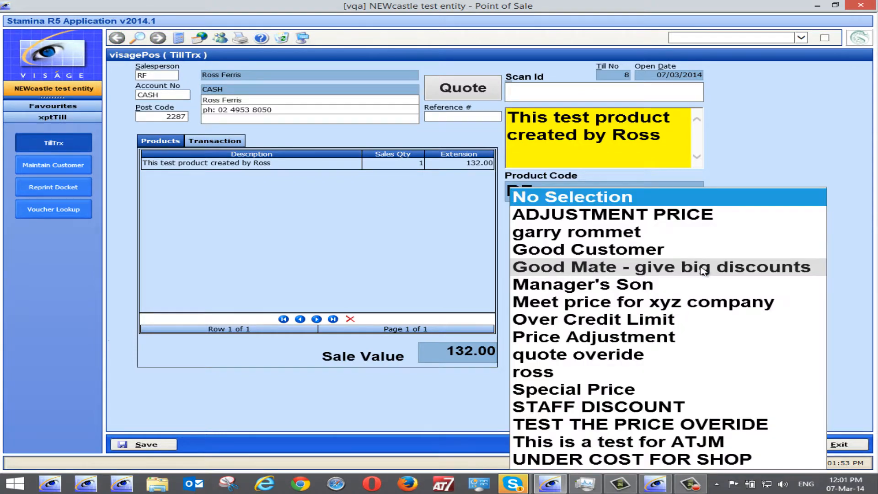
left_click(703, 270)
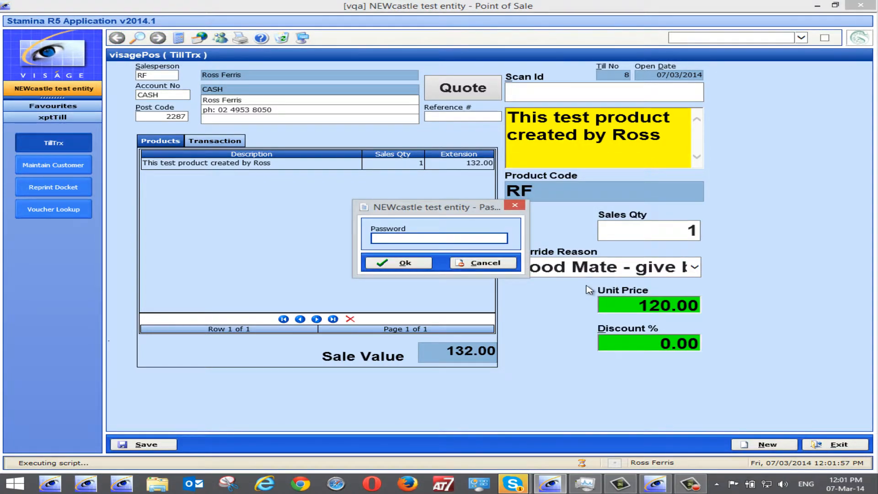
type("••")
left_click(407, 266)
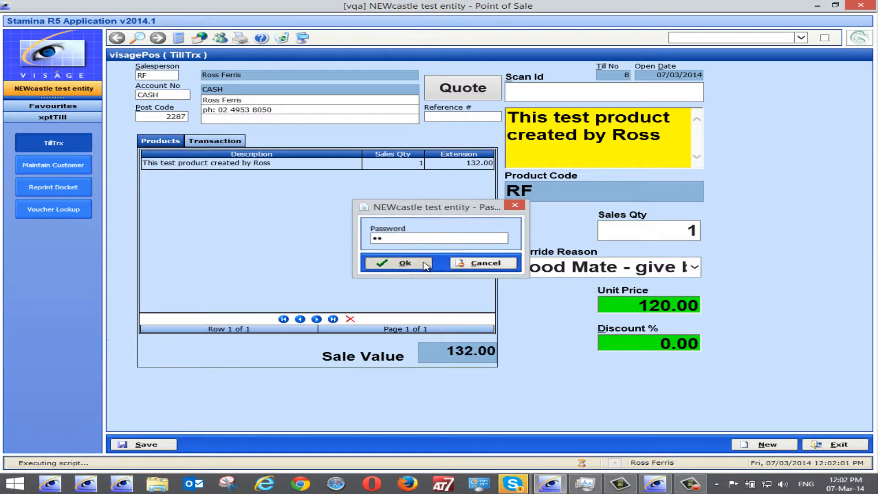
Set the RF product's unit price to 100.00 and save the quote, acknowledging the confirmation.
left_click(644, 305)
type("100")
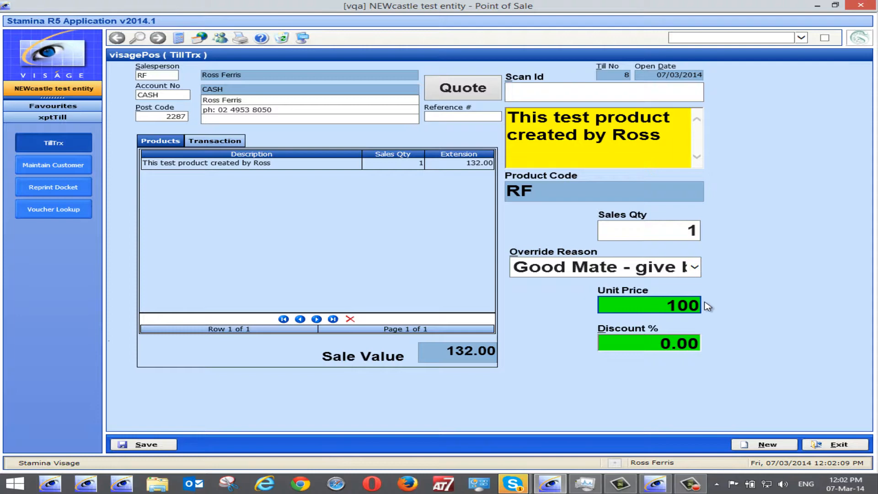
key("Return")
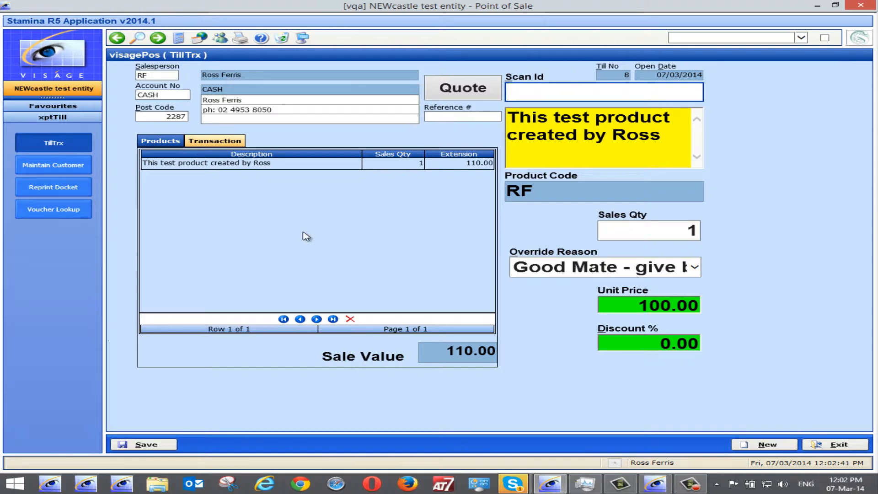
left_click(147, 443)
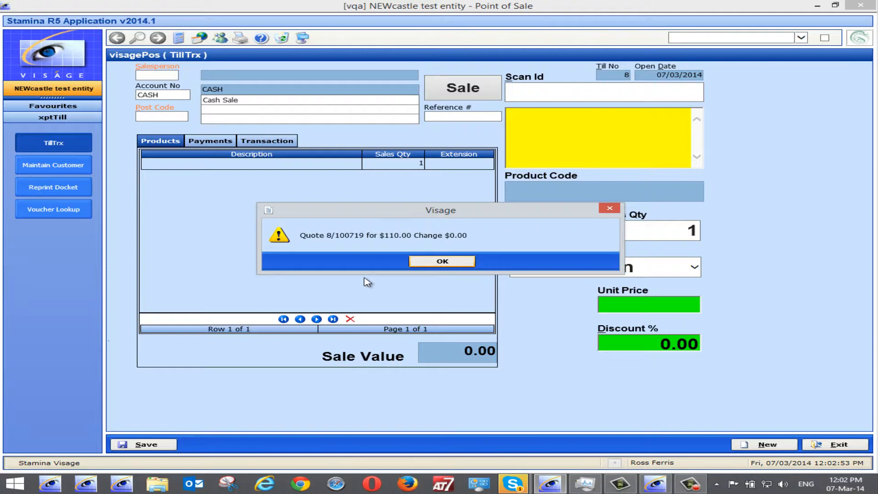
left_click(443, 261)
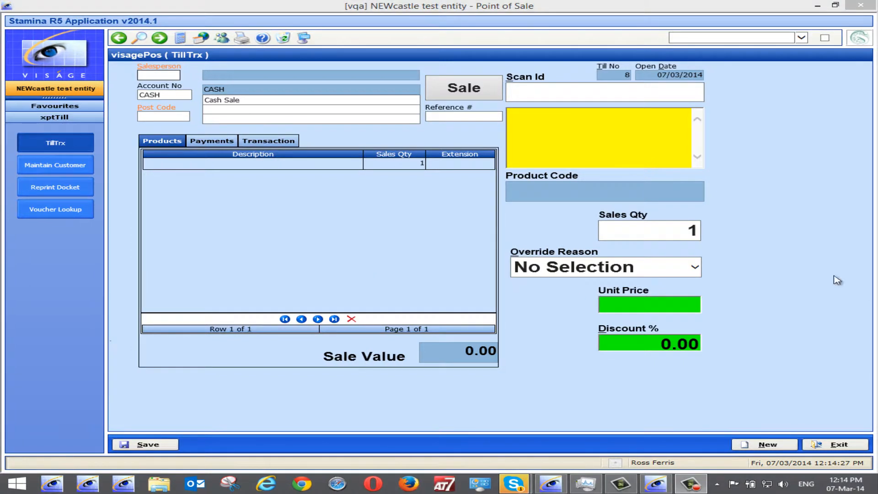
Start a Sell Quote transaction and enter the number of the quote just saved.
left_click(464, 93)
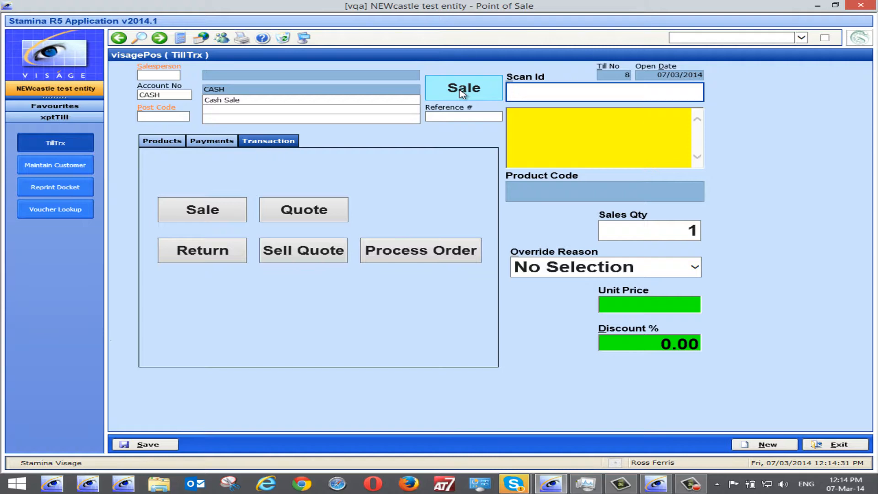
left_click(318, 254)
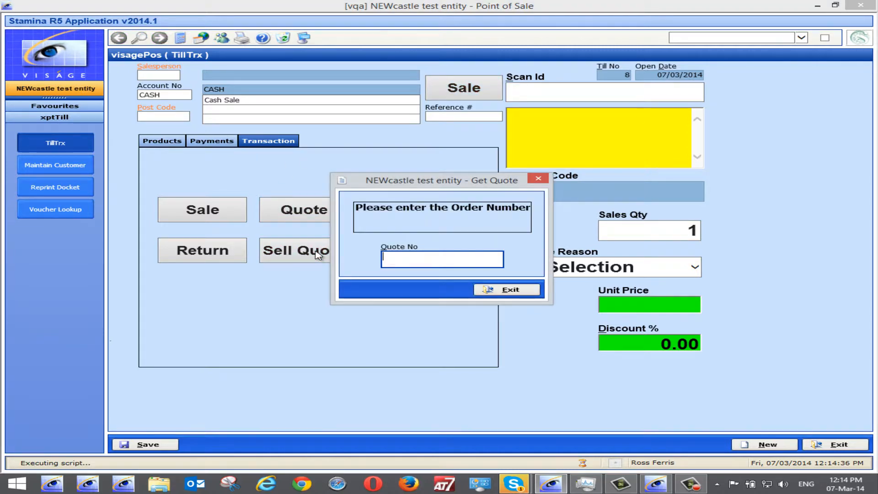
type("8/100719")
key("Return")
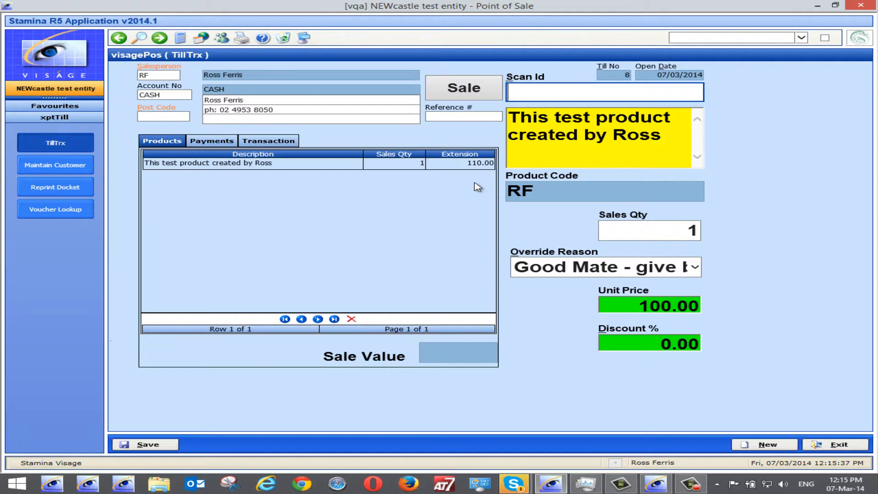
Pay the sale in full by Visa and try to save it.
left_click(219, 144)
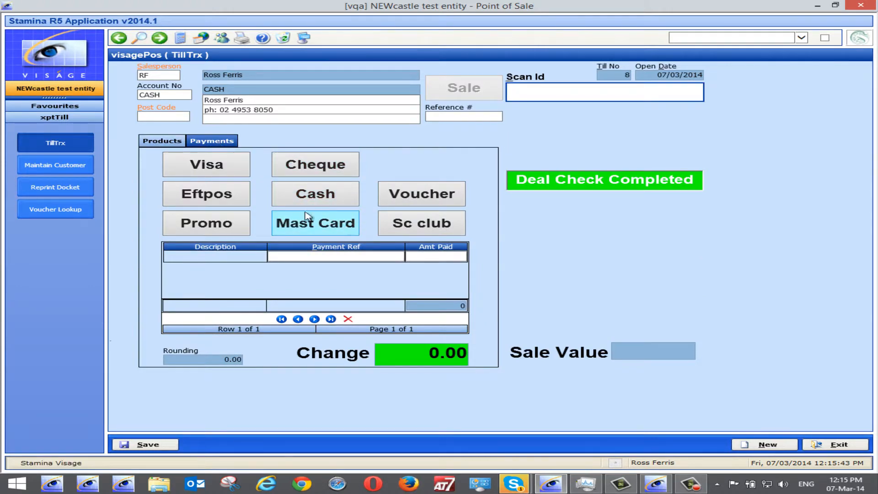
left_click(206, 169)
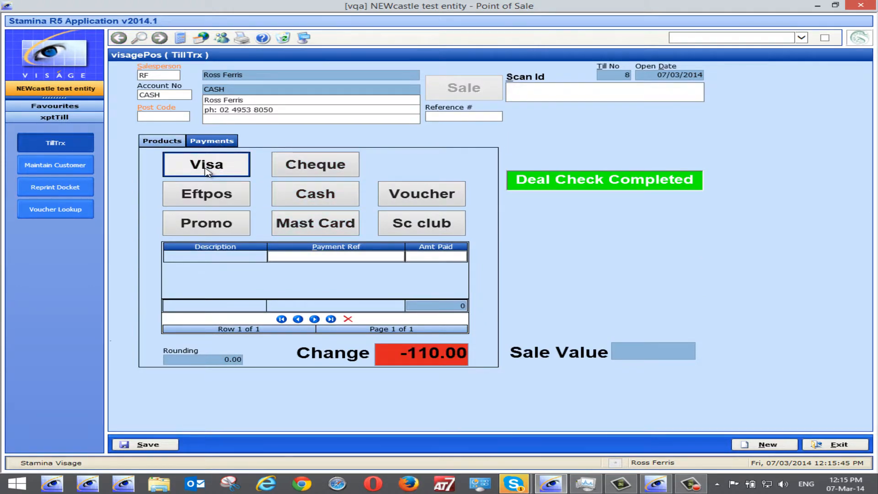
left_click(206, 169)
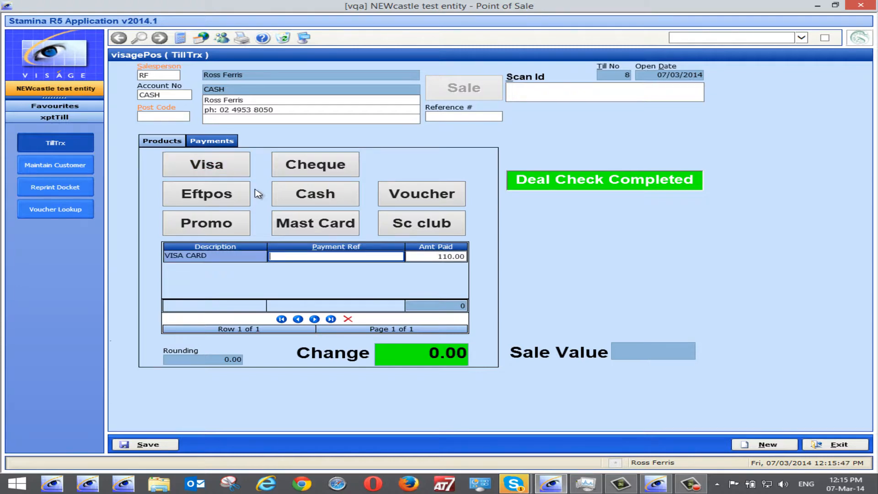
left_click(151, 444)
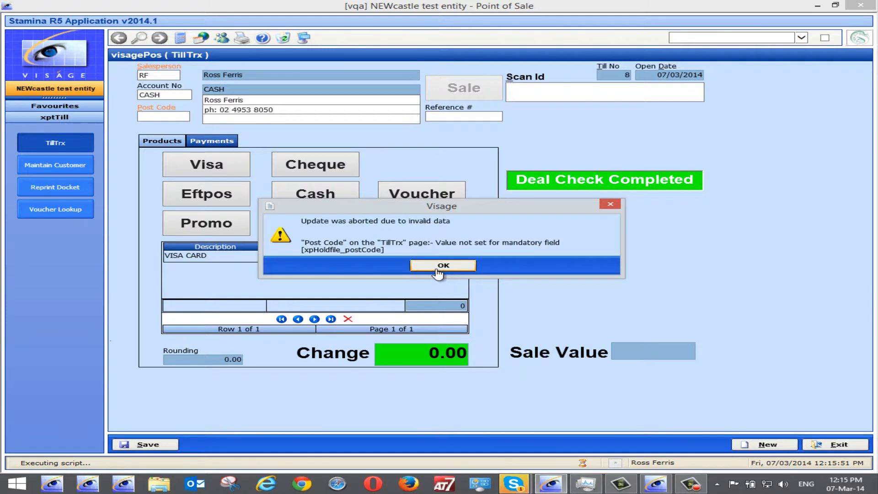
left_click(425, 266)
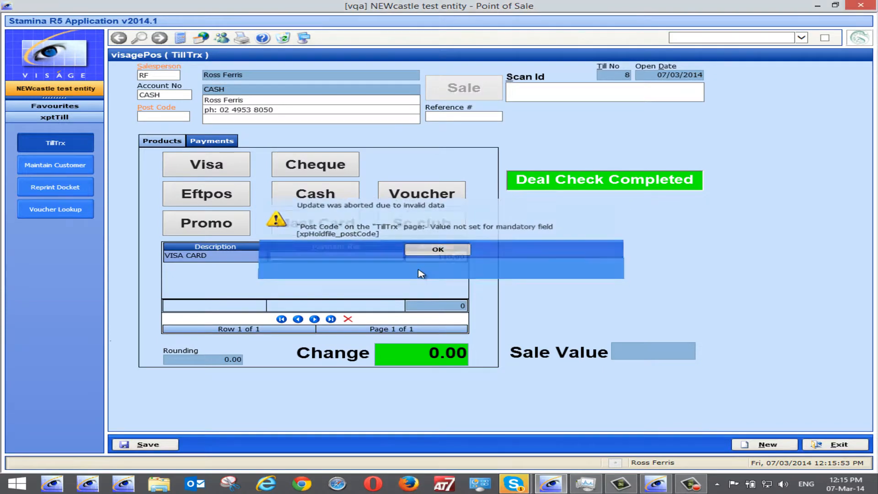
Enter post code 2287 and save the sale, acknowledging the confirmation.
left_click(165, 117)
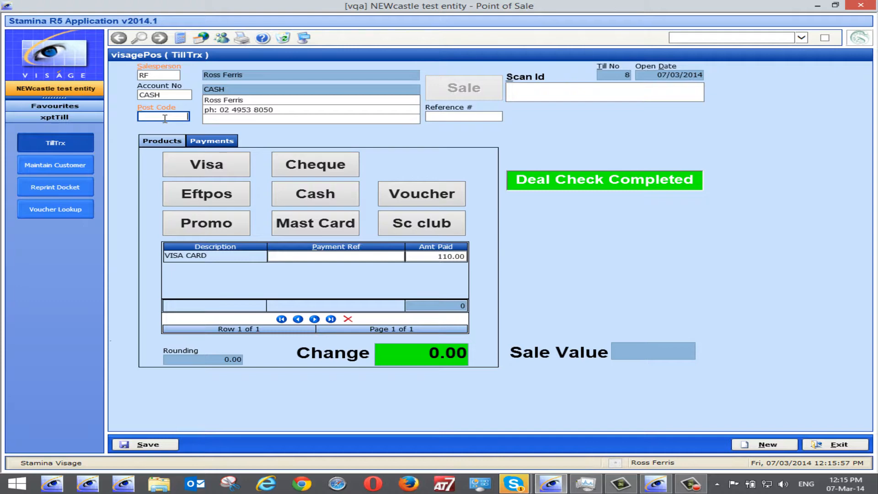
type("rf")
key("BackSpace")
key("BackSpace")
type("2287")
left_click(154, 446)
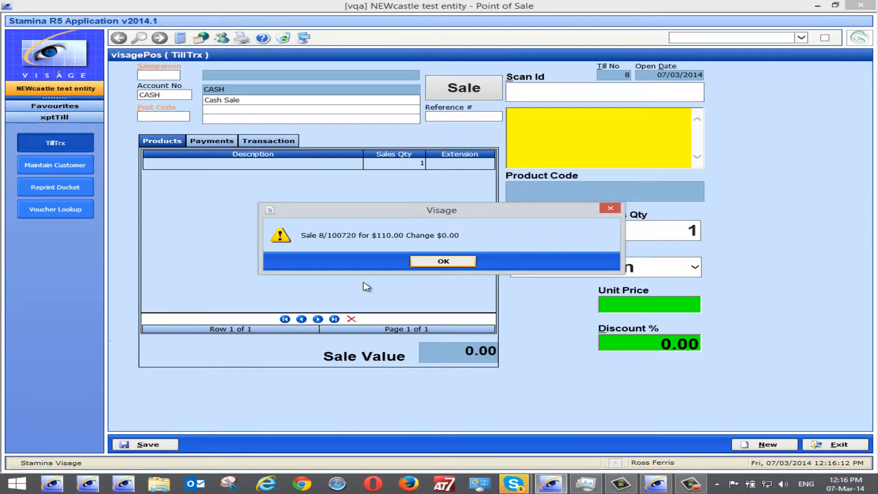
left_click(434, 266)
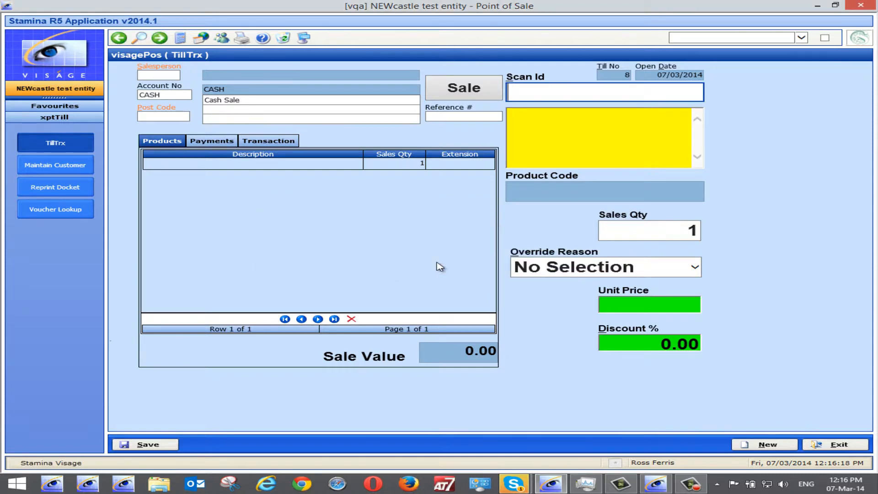
Load the customer by account number, acknowledge the freight warning, and start a Pay Acc transaction.
left_click(464, 95)
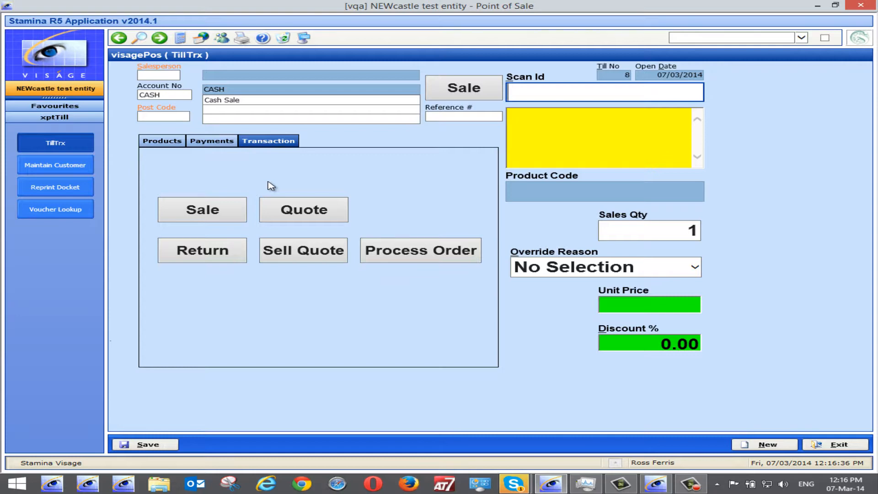
left_click(172, 95)
type("rf")
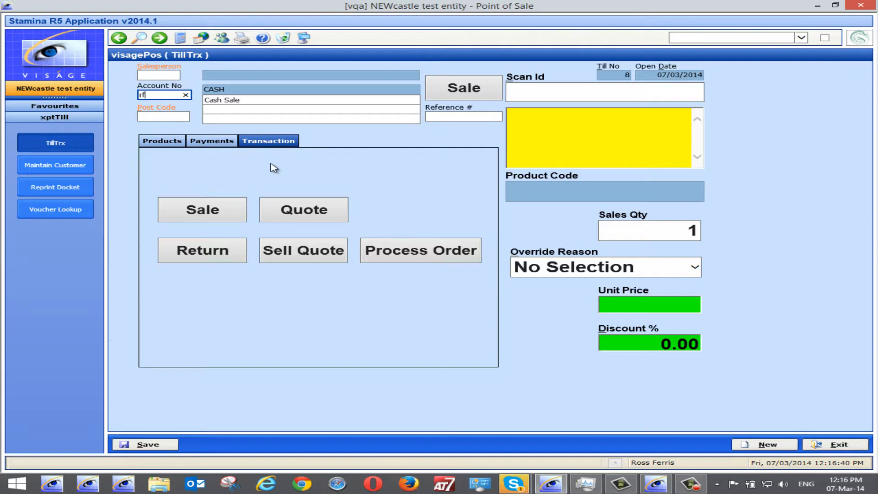
key("Tab")
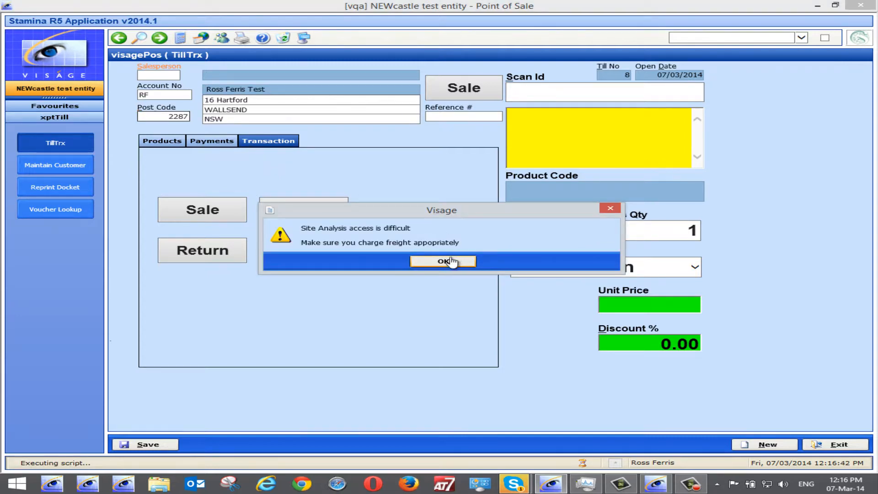
left_click(451, 262)
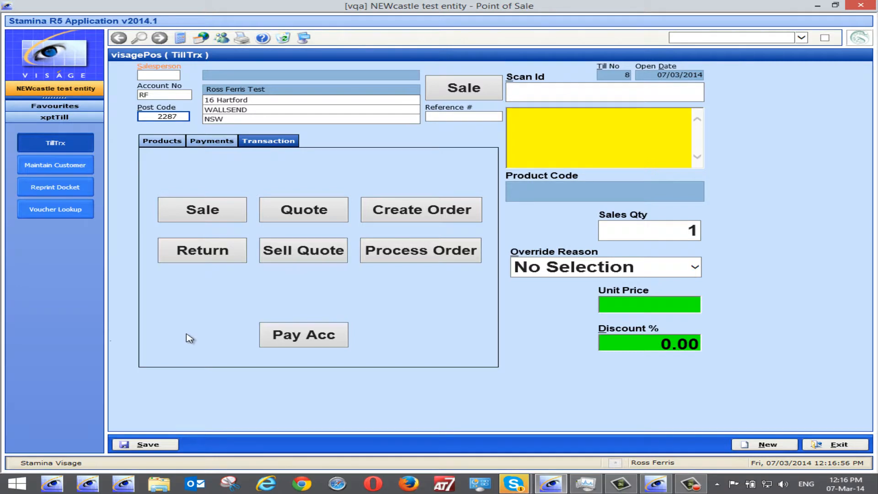
left_click(301, 336)
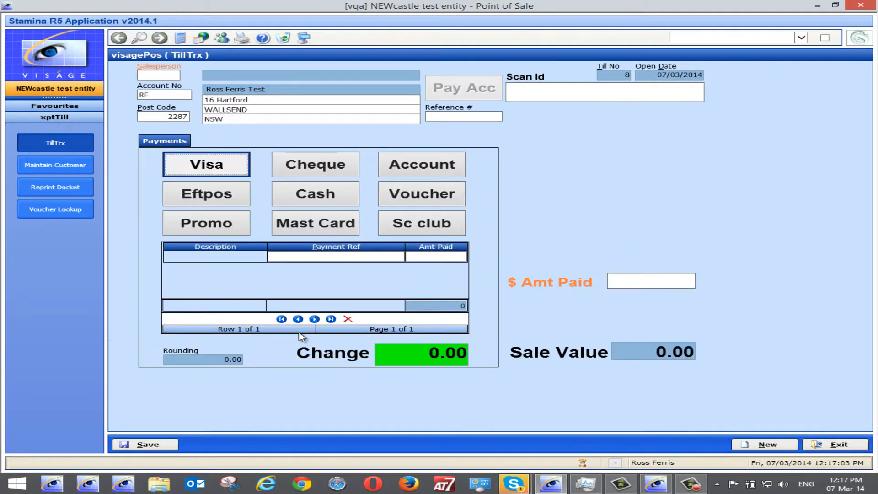
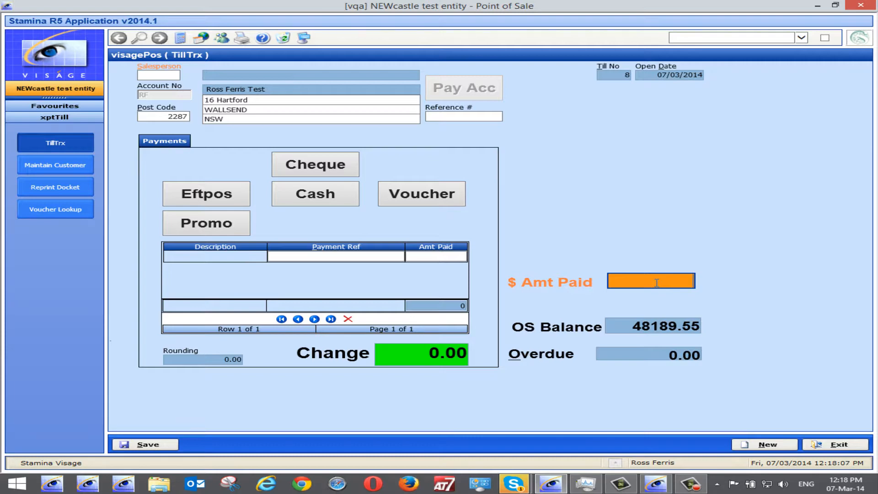
Enter 5000 as the amount paid and record it as a single cheque payment of 5000, deleting the duplicate cheque row.
type("5000")
left_click(320, 168)
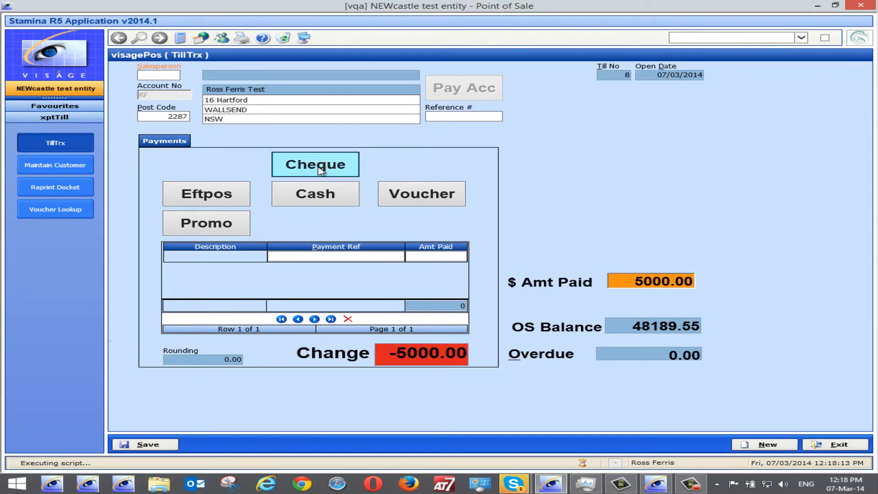
left_click(320, 169)
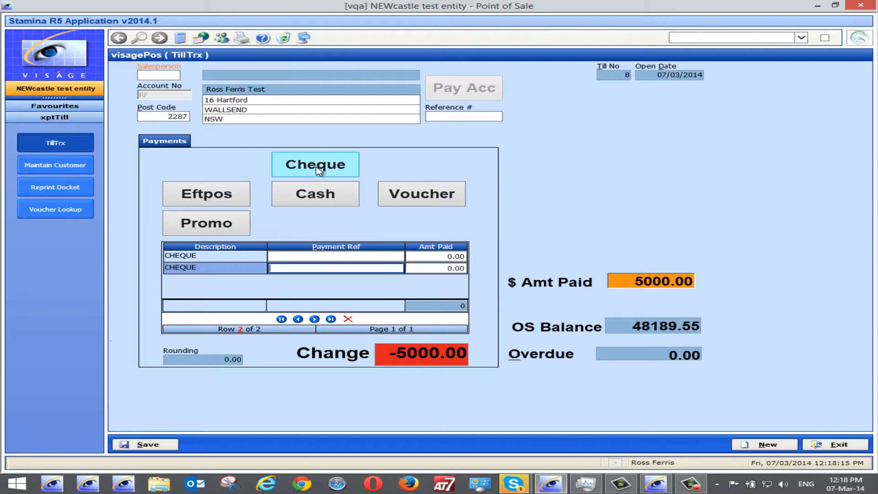
left_click(348, 319)
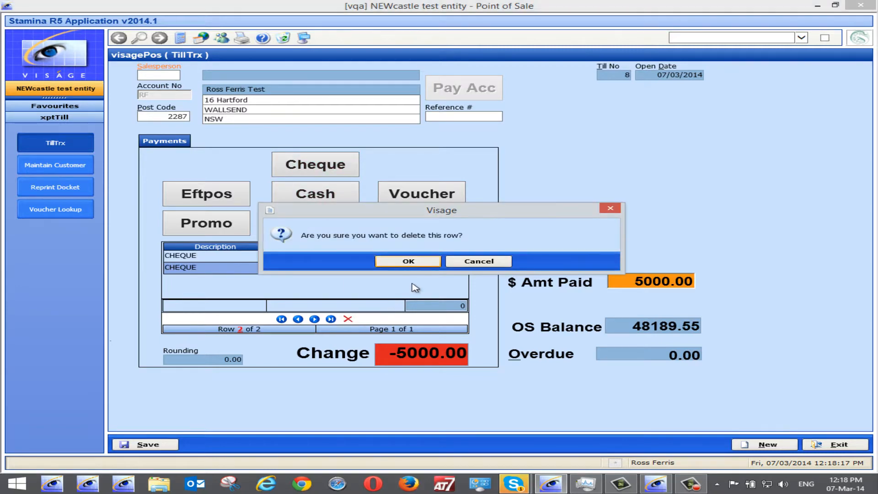
left_click(406, 261)
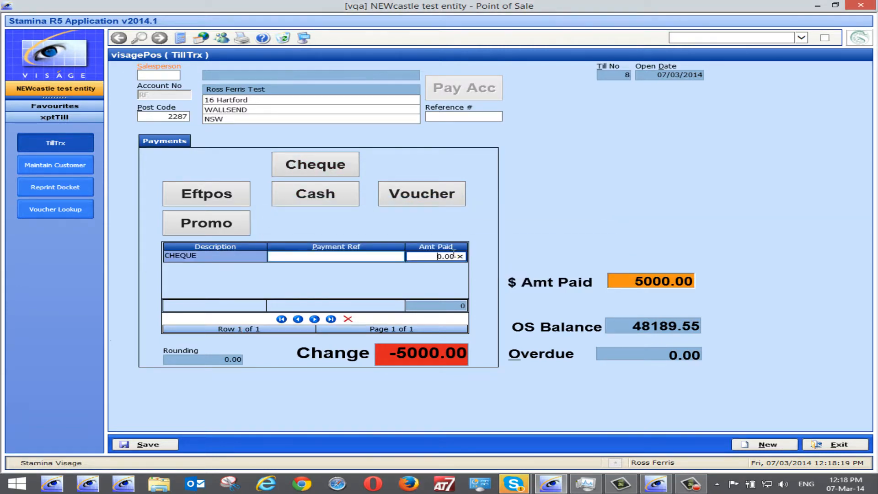
type("5000")
key("Tab")
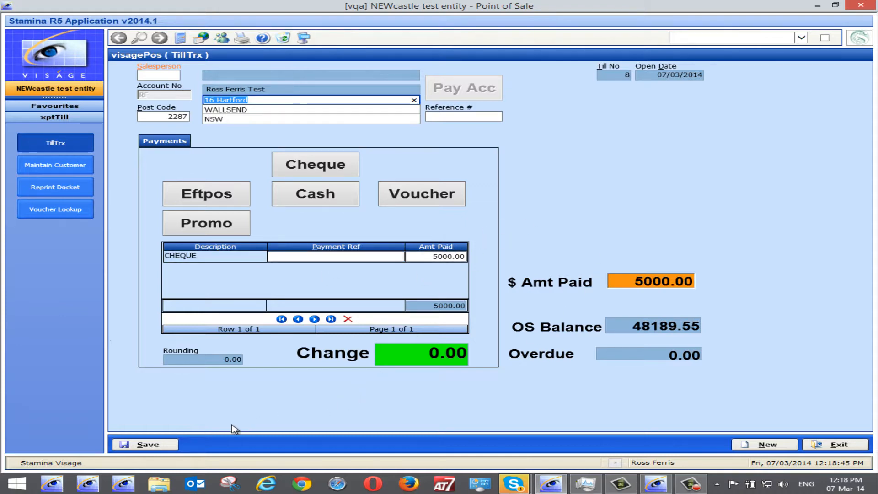
Save the account payment, filling in the salesperson code when required, and acknowledge the payment confirmation.
left_click(147, 445)
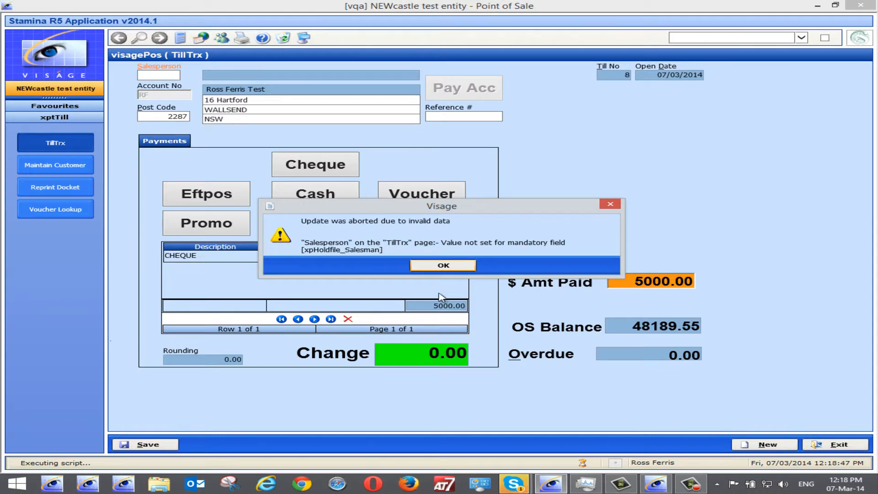
left_click(444, 266)
left_click(158, 74)
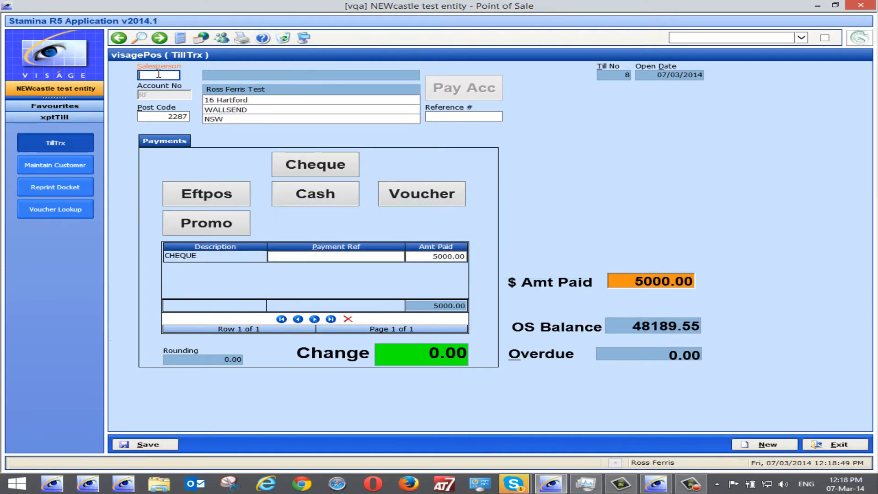
type("rf")
key("Tab")
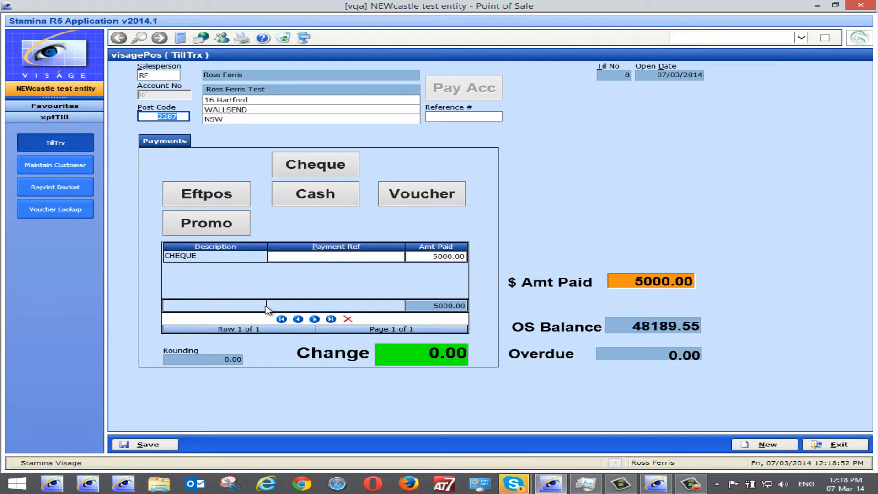
left_click(148, 446)
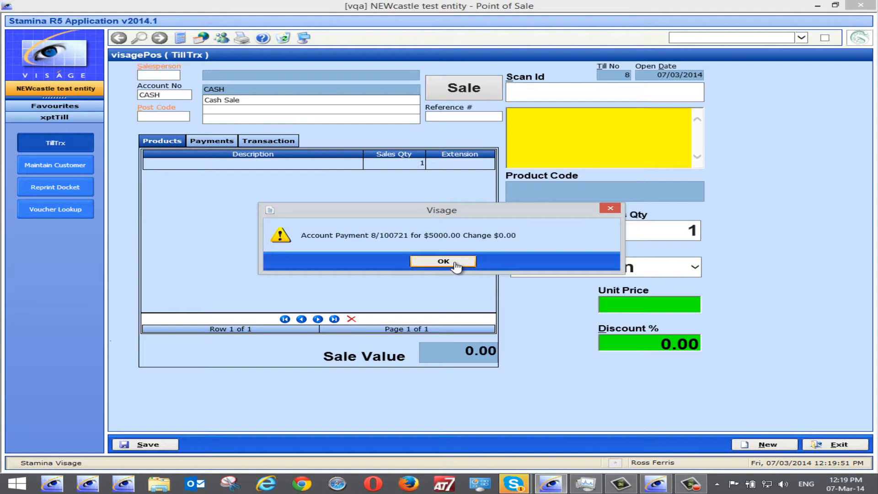
left_click(456, 264)
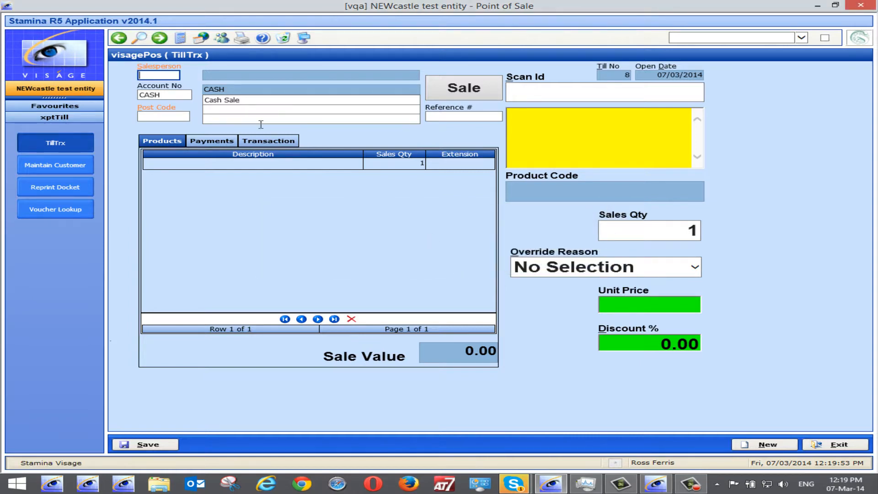
Load the customer by account number, acknowledge the freight warning, and start a Create Order transaction.
left_click(168, 95)
type("RF")
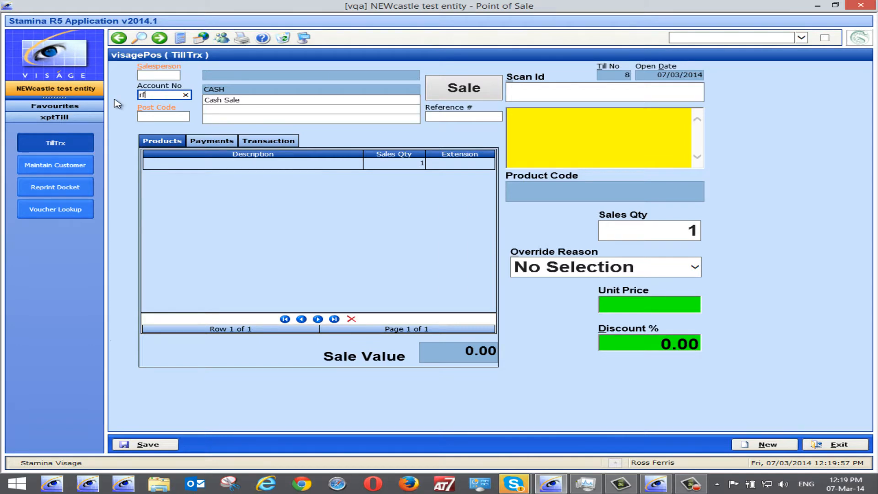
key("Tab")
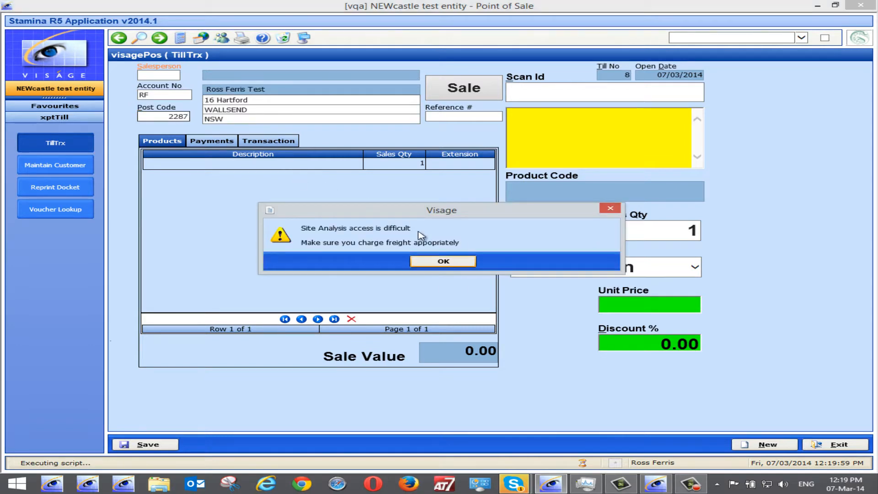
left_click(439, 261)
left_click(453, 91)
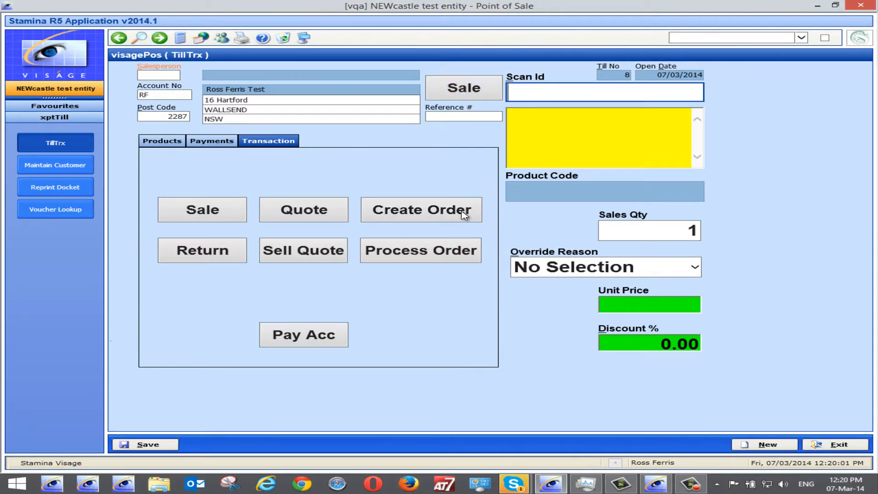
left_click(420, 212)
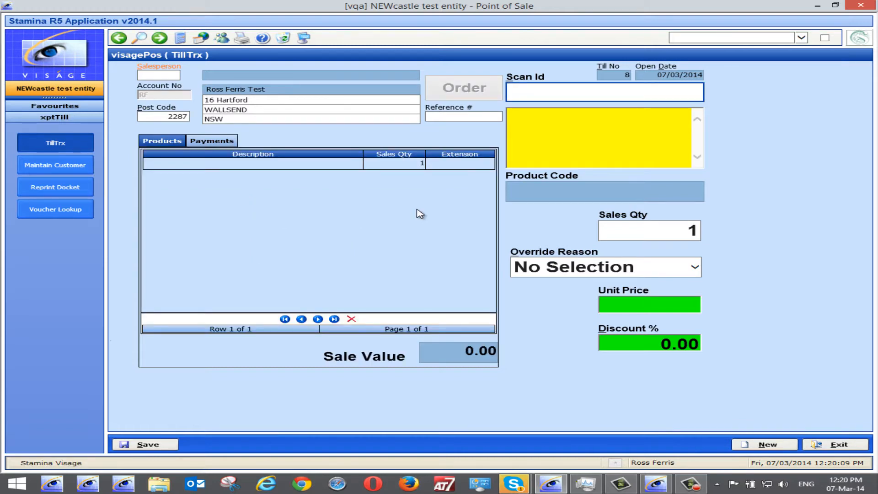
Enter the salesperson code and add products RF and SF to the order, dismissing their pop-up messages.
left_click(165, 76)
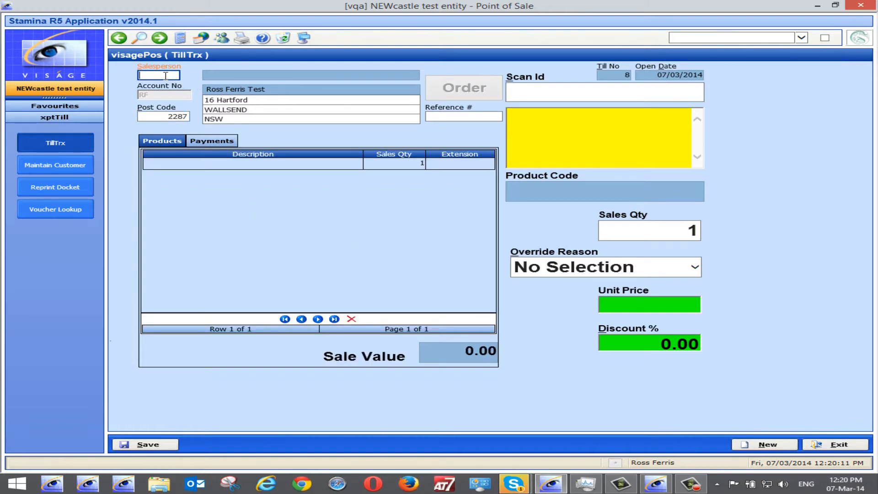
type("rf")
key("Tab")
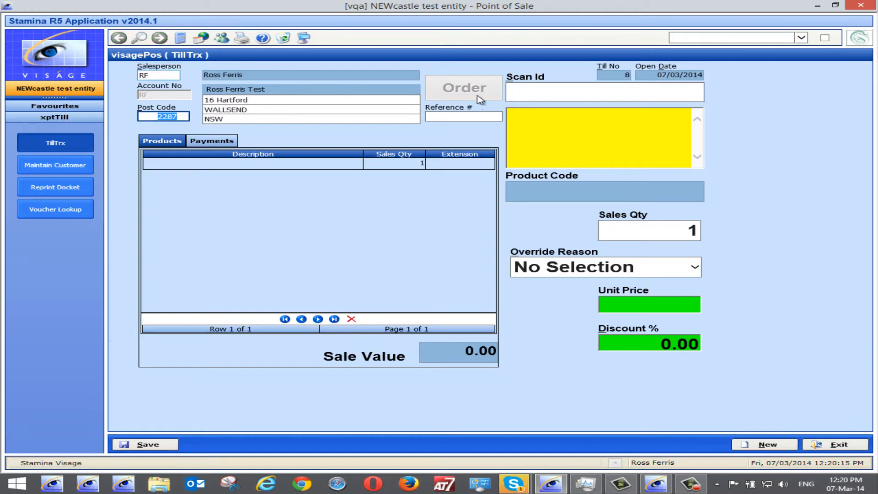
left_click(561, 92)
type("rf")
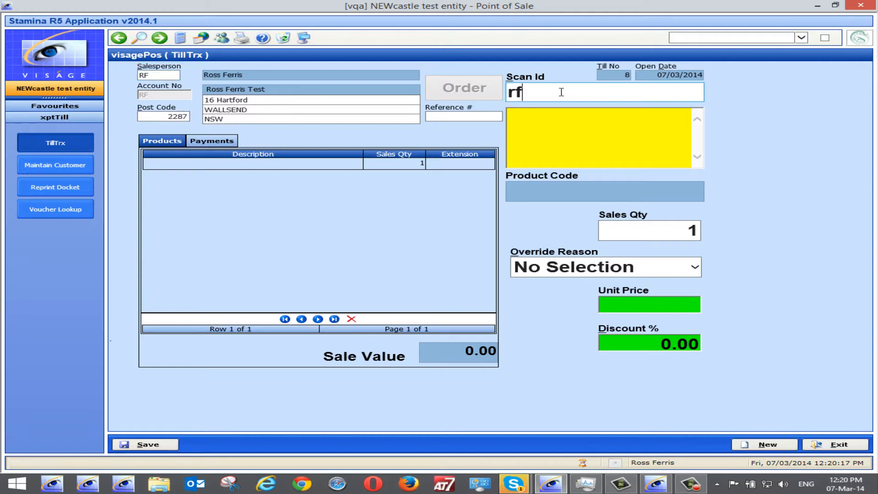
key("Return")
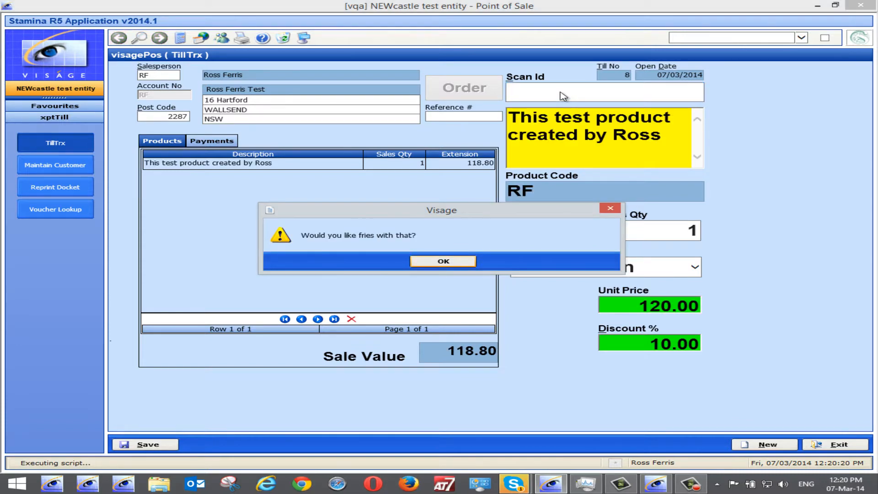
key("Return")
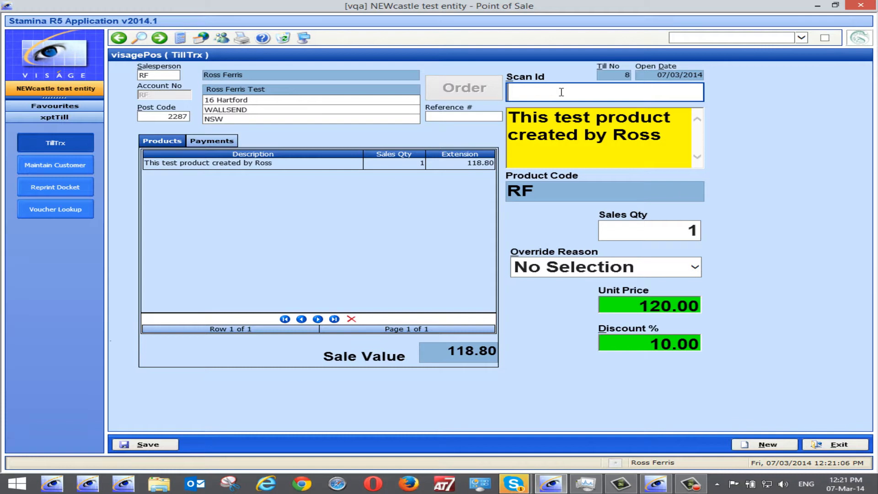
type("sf")
key("Return")
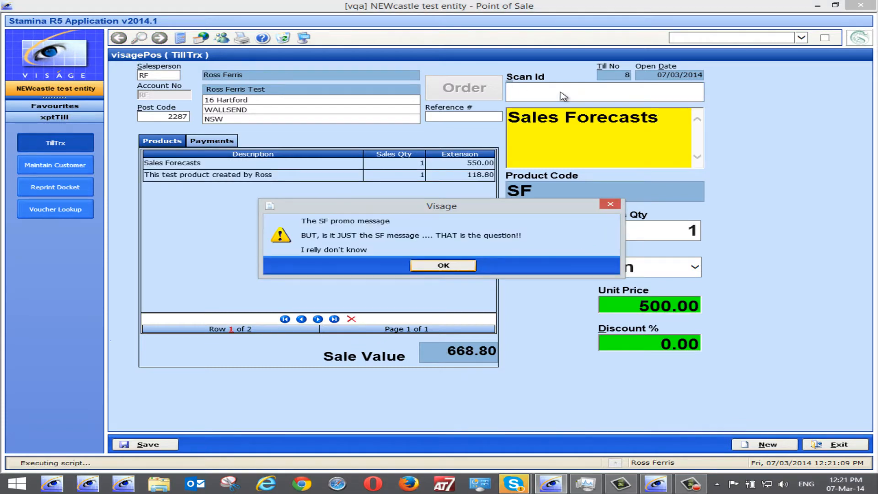
key("Return")
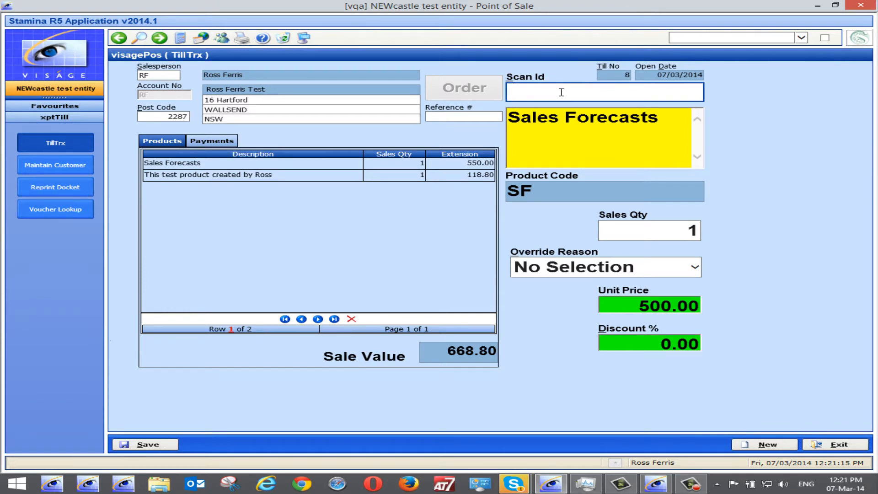
Pay a 150 cash deposit on the order, save it, and acknowledge the order confirmation.
left_click(222, 143)
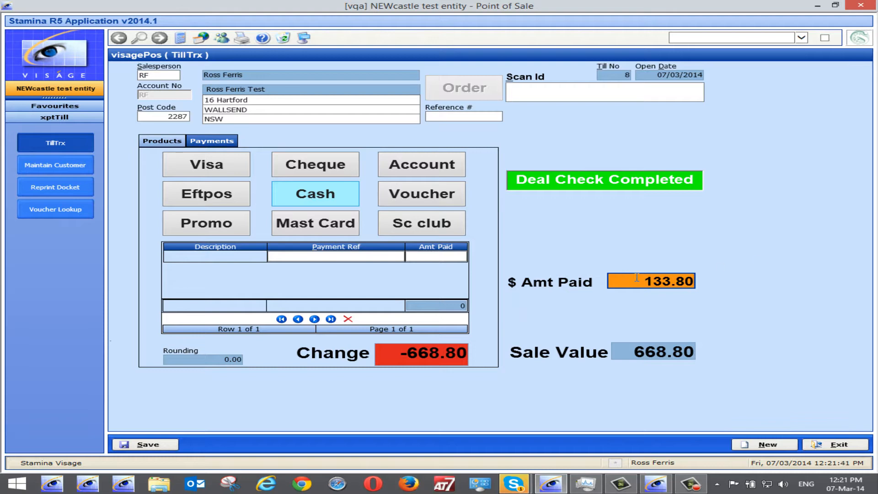
double_click(668, 280)
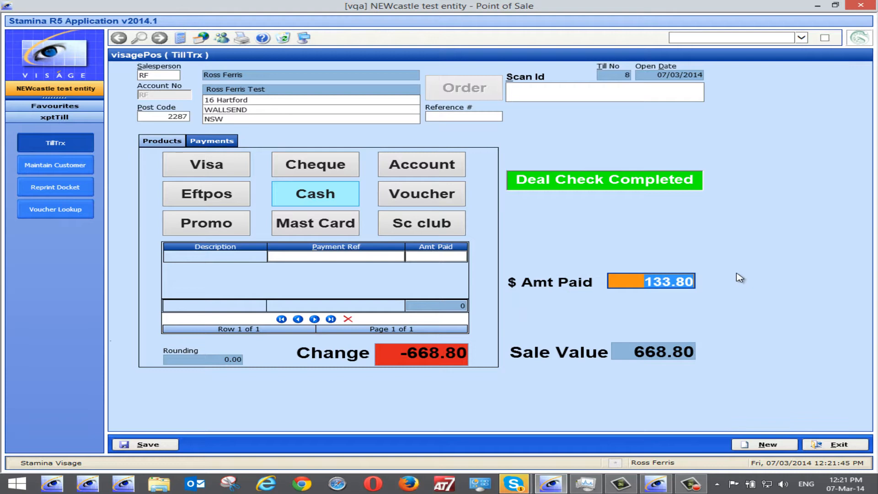
type("150")
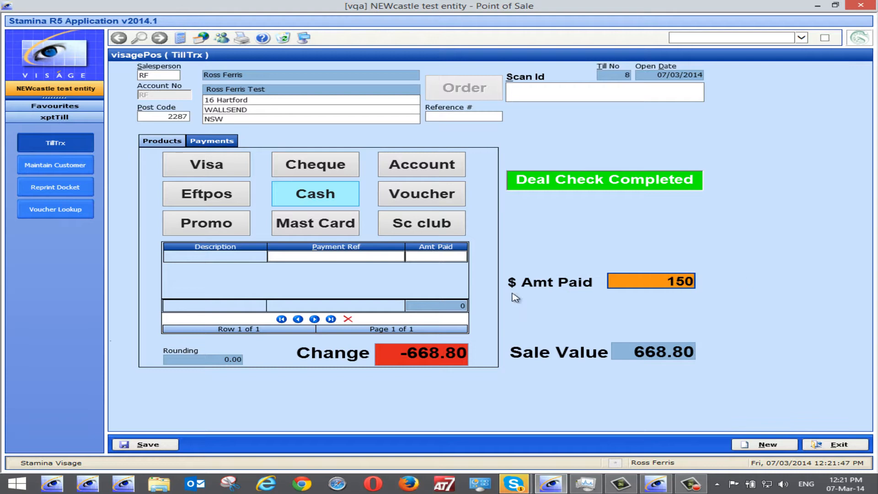
left_click(325, 192)
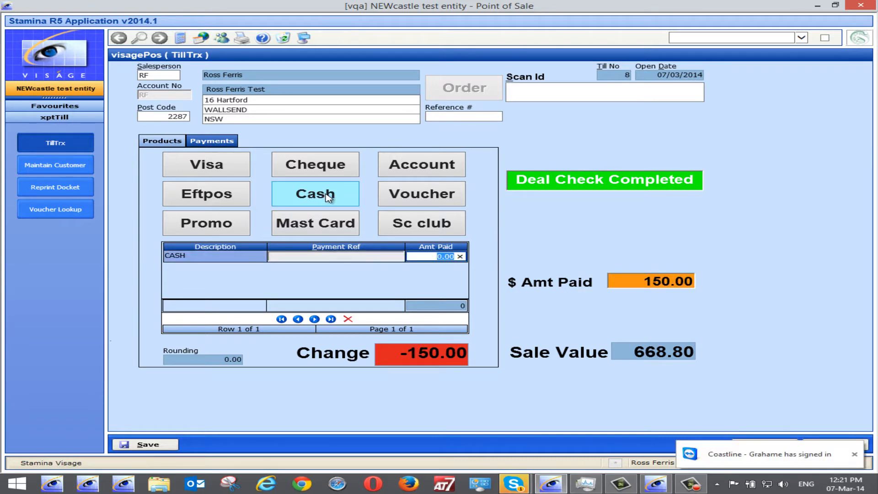
type("150")
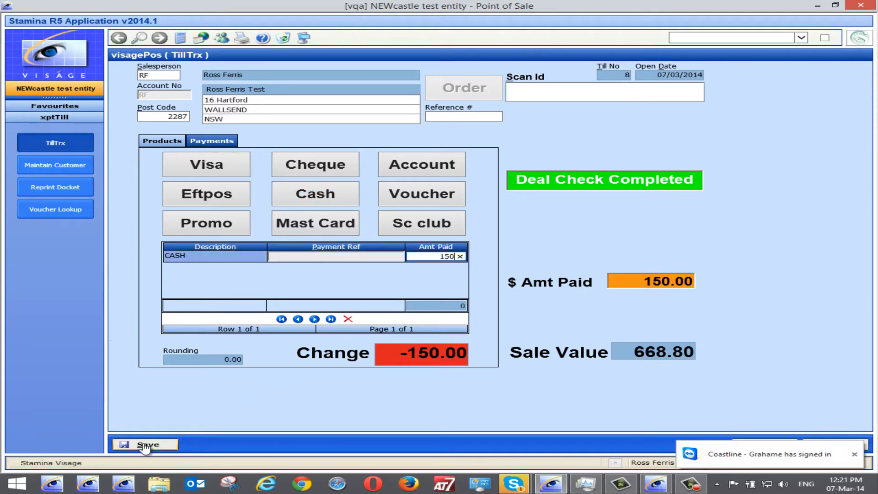
key("Return")
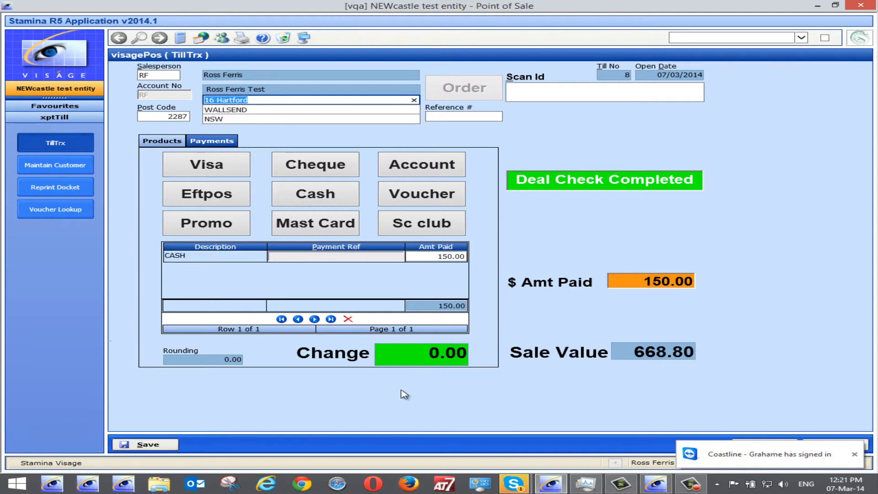
left_click(160, 444)
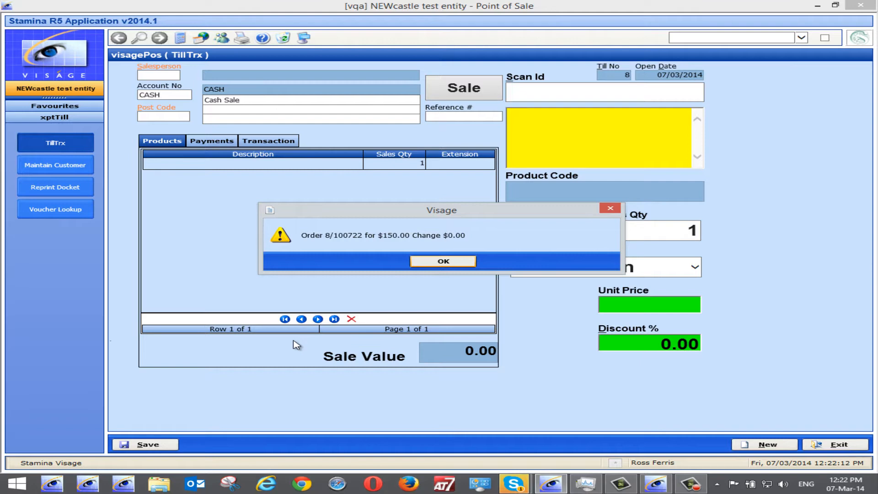
left_click(431, 264)
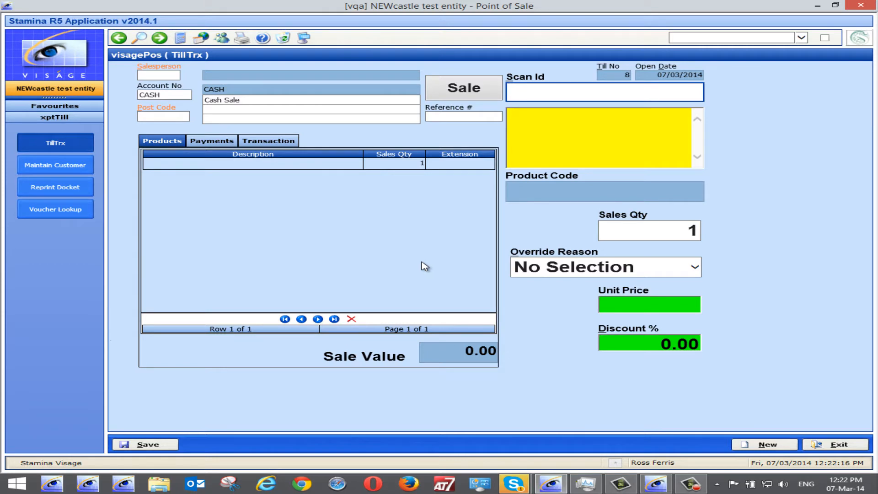
Load the customer by account number again, acknowledge the freight warning, and start a Process Order transaction.
left_click(174, 94)
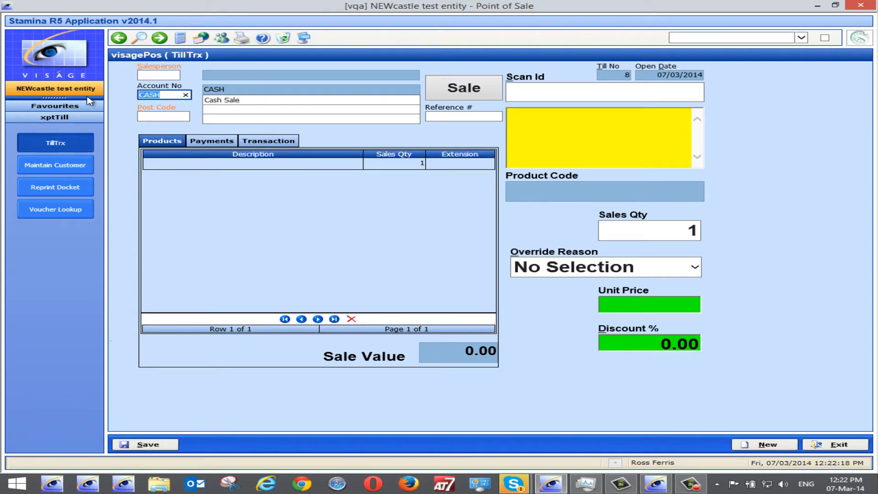
type("RF")
key("Tab")
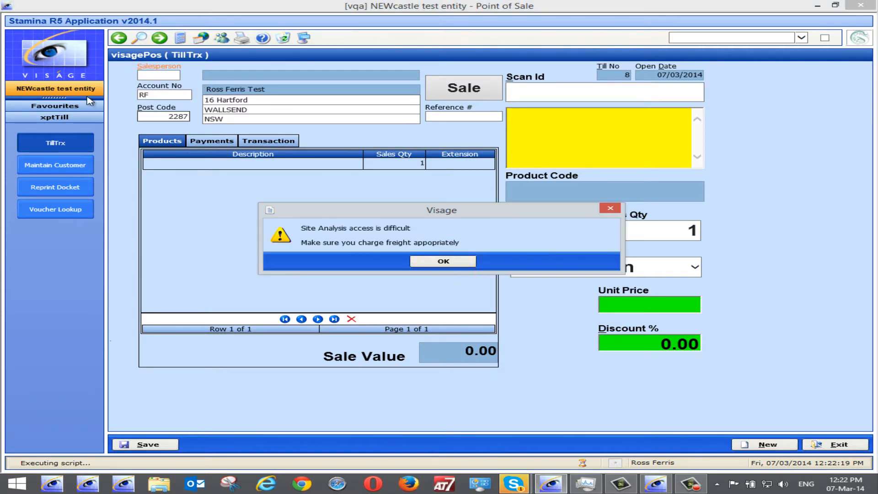
left_click(442, 261)
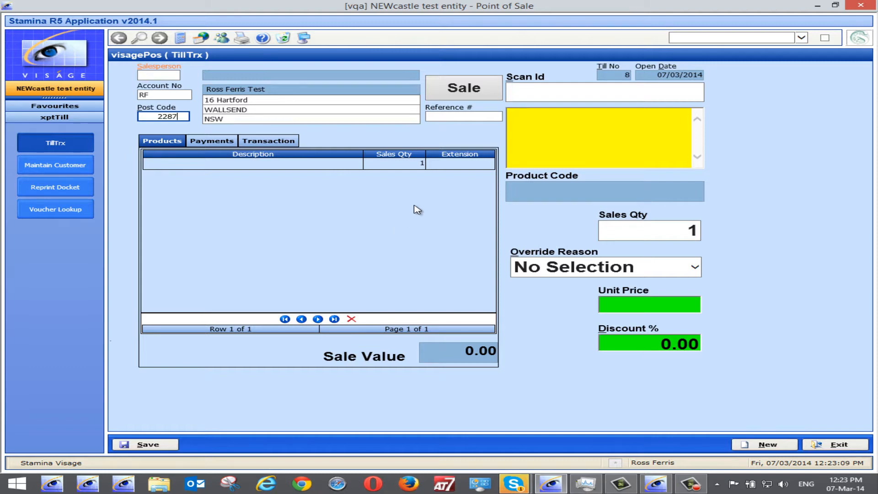
left_click(463, 93)
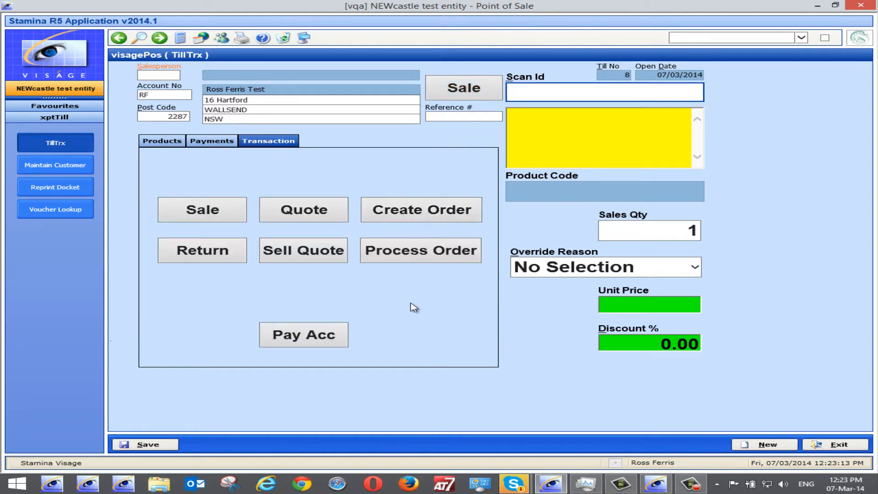
left_click(402, 257)
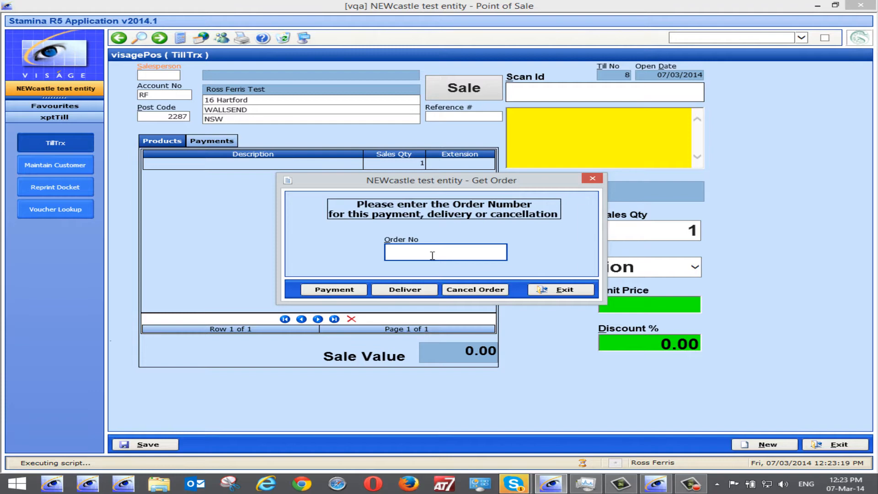
Enter the number of the order just saved and open it for a payment.
type("8/100722")
left_click(334, 290)
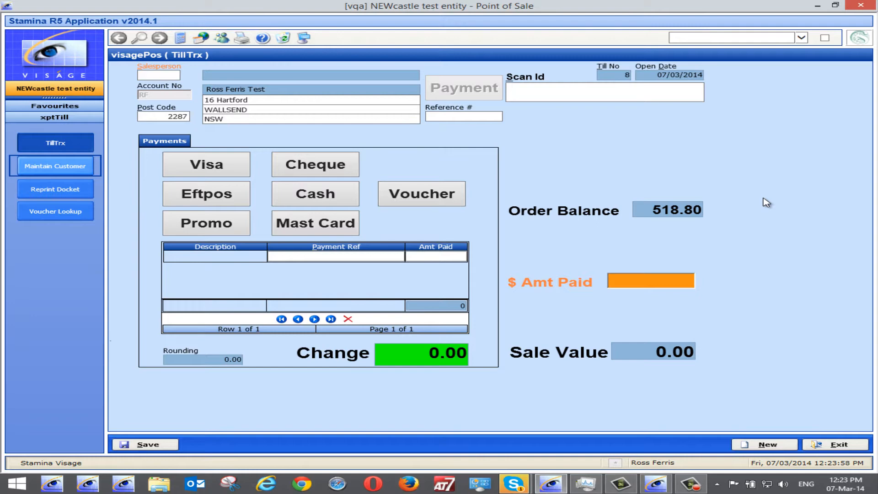
Pay 118.80 toward the order by Visa and enter the card payment reference.
left_click(659, 283)
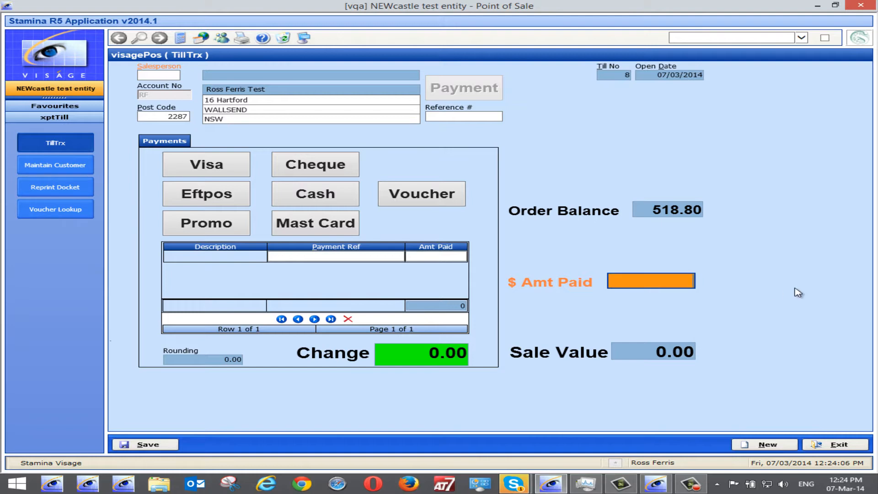
type("118.80")
left_click(206, 167)
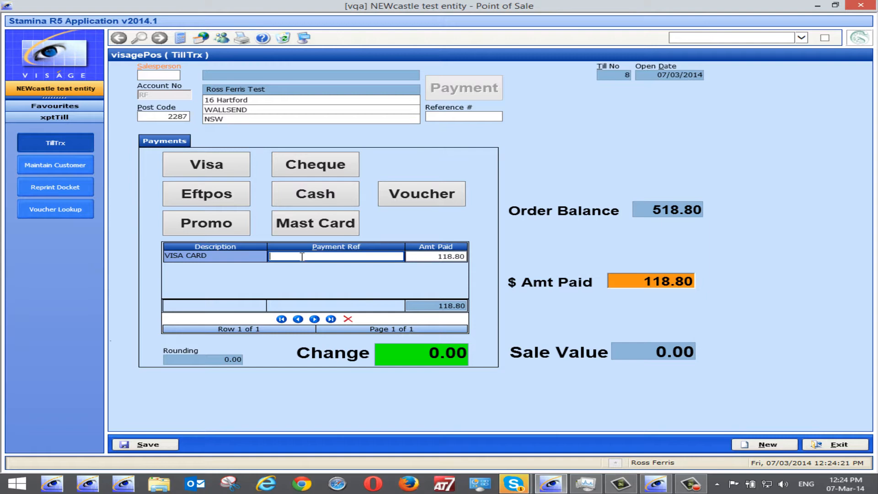
type("435643874")
Save the order payment, entering salesperson code RF when required, and acknowledge the payment confirmation.
left_click(143, 444)
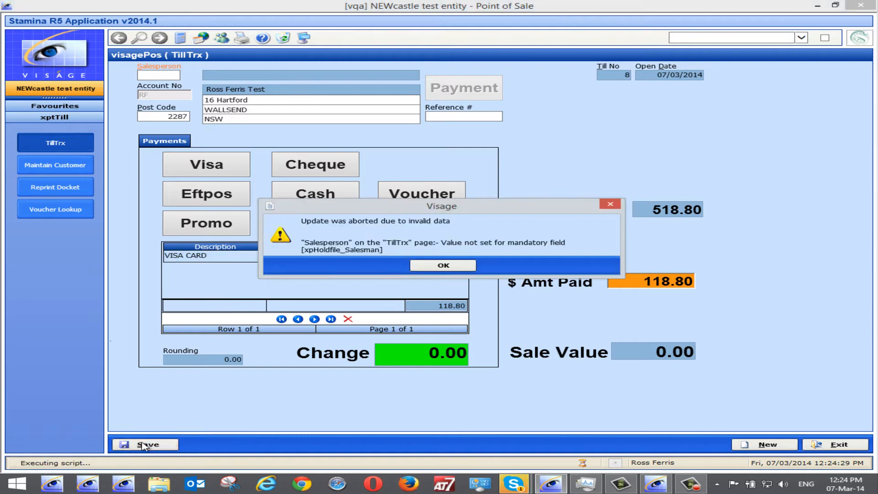
left_click(441, 265)
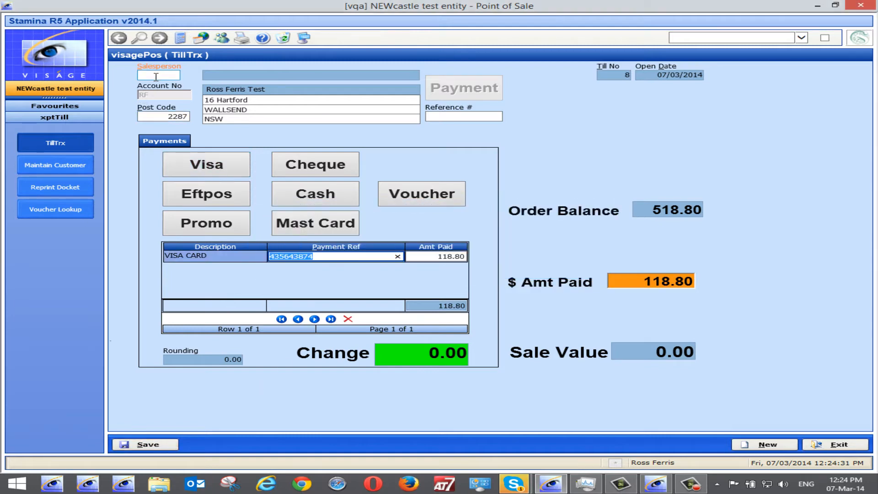
type("rf")
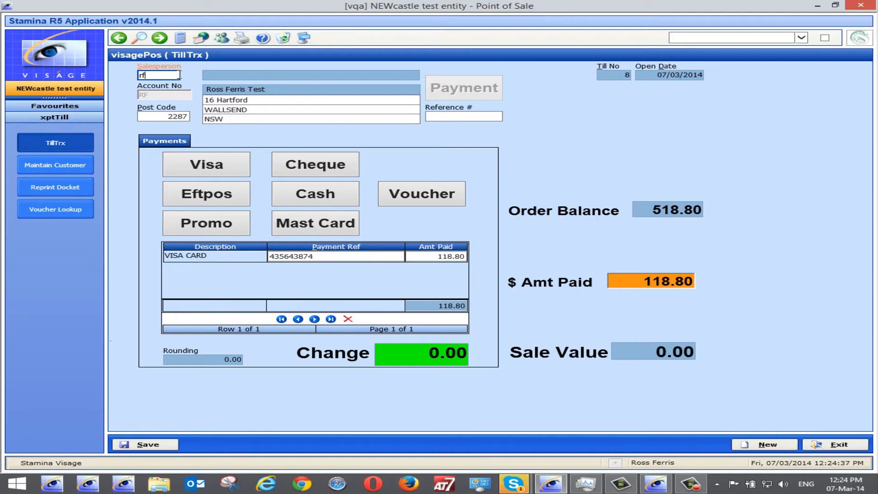
left_click(147, 443)
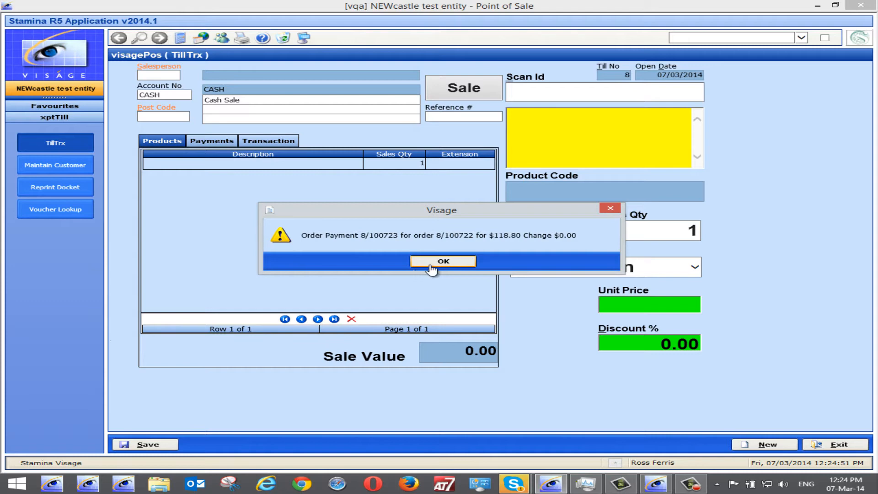
left_click(428, 265)
Enter salesperson and account RF, dismiss the warning, and start a Process Order transaction.
left_click(175, 74)
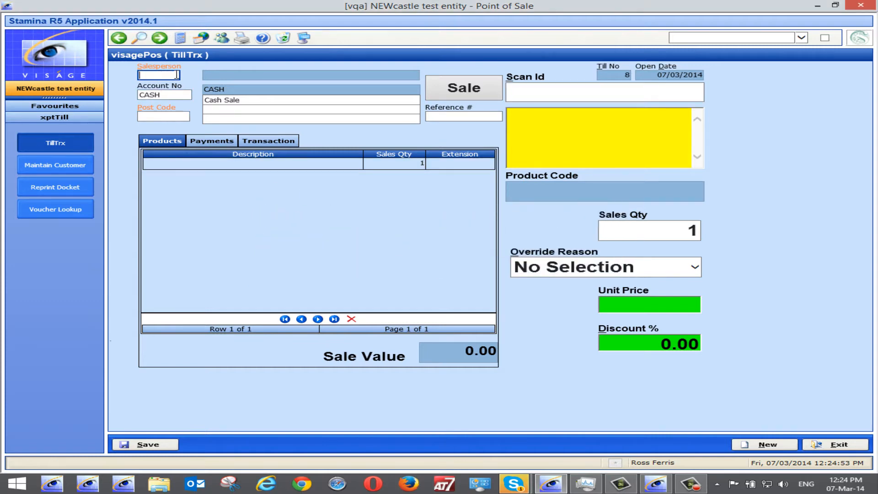
type("RF")
key("Tab")
type("RF")
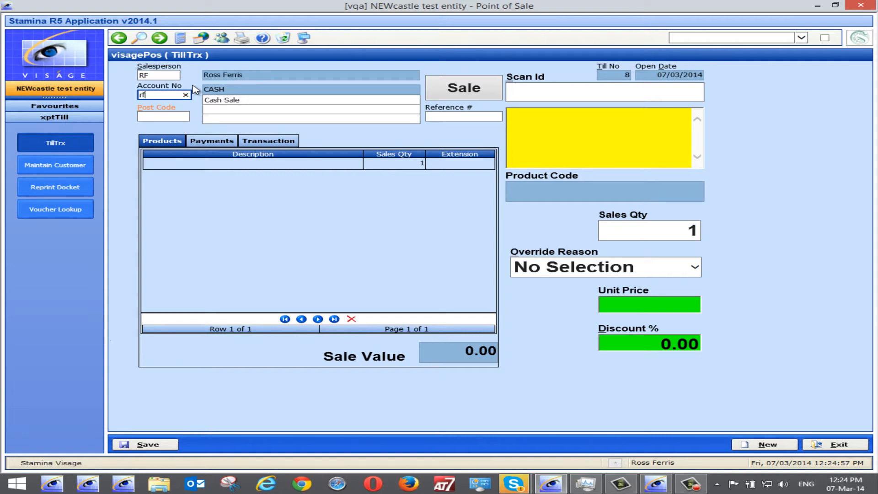
key("Tab")
left_click(458, 262)
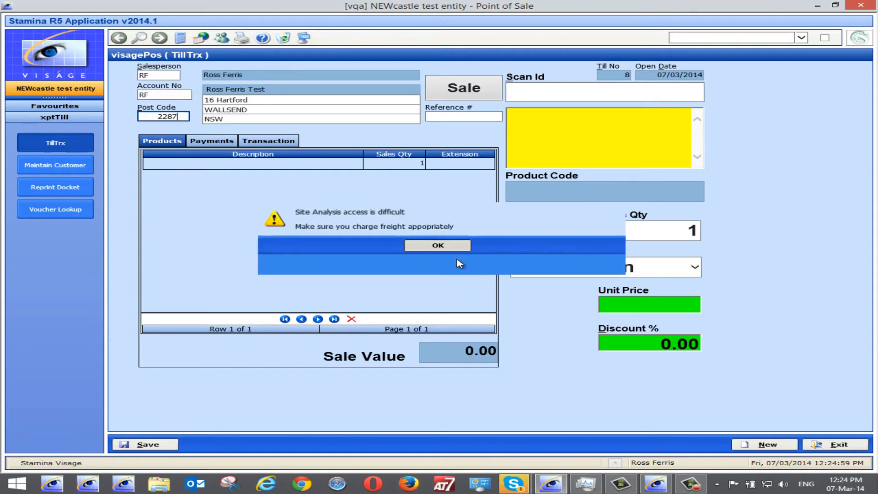
left_click(464, 94)
left_click(440, 252)
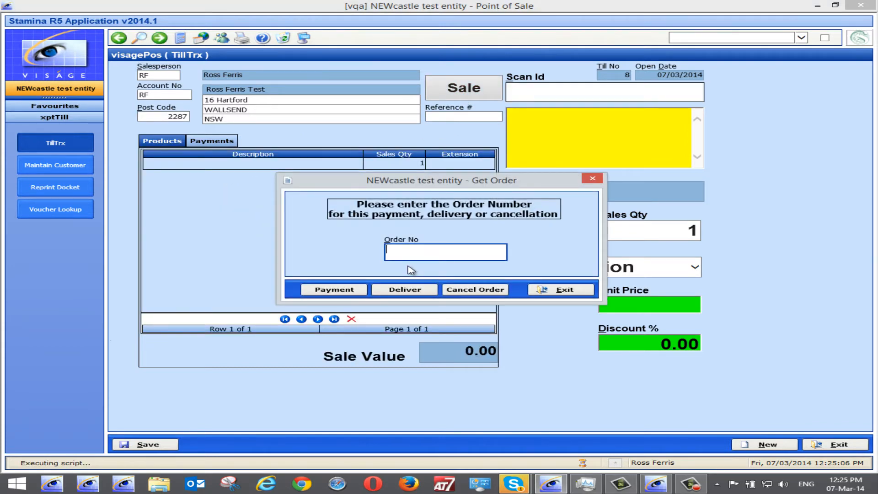
Enter order number 8/100722 and open it for delivery.
type("8/100722")
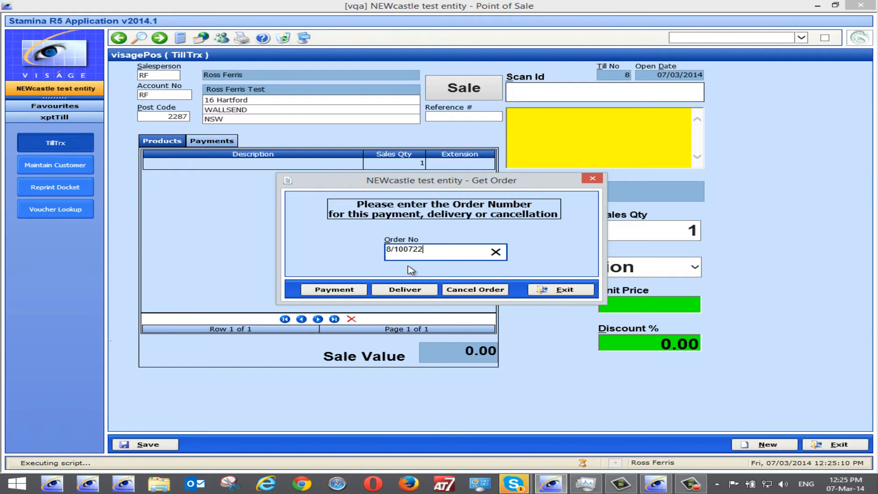
left_click(401, 290)
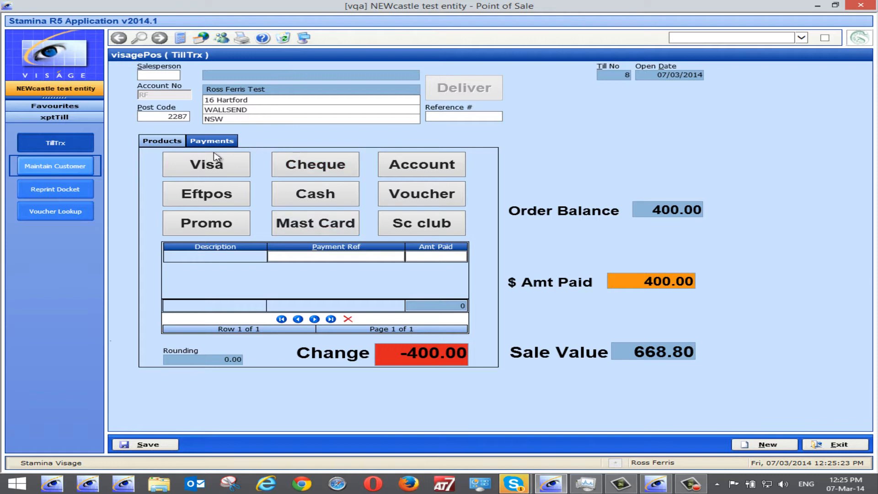
Record a Visa payment of 400 for the delivery and enter its payment reference.
left_click(200, 170)
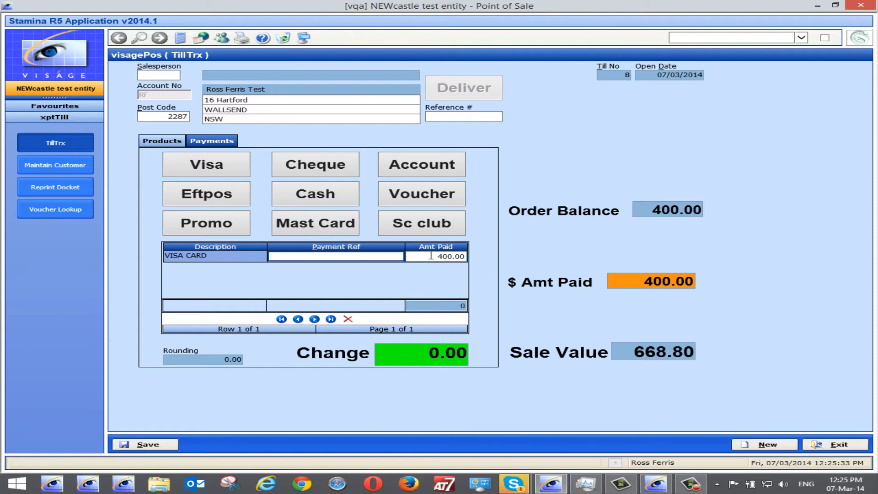
left_click_drag(433, 256, 492, 259)
key("BackSpace")
key("BackSpace")
type("300")
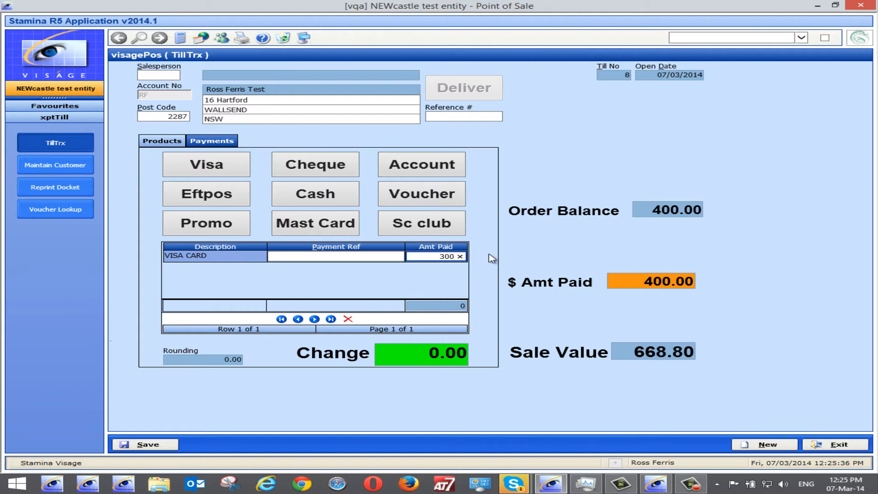
left_click(638, 283)
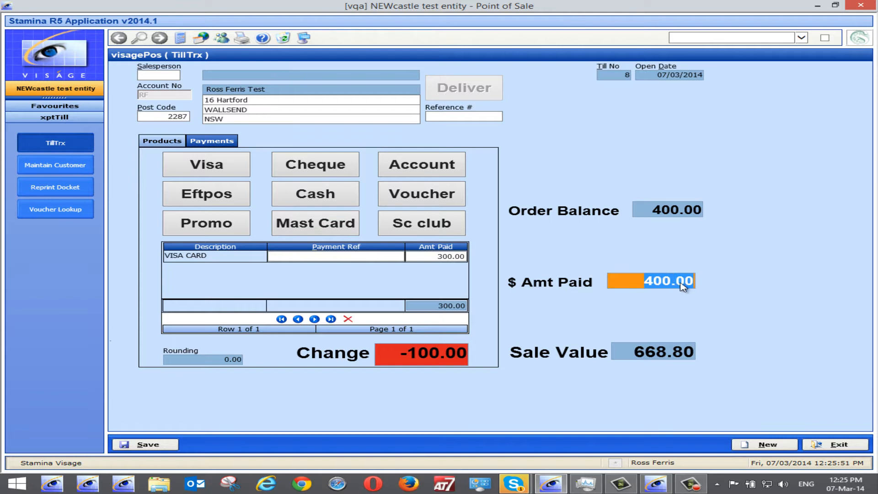
left_click(465, 256)
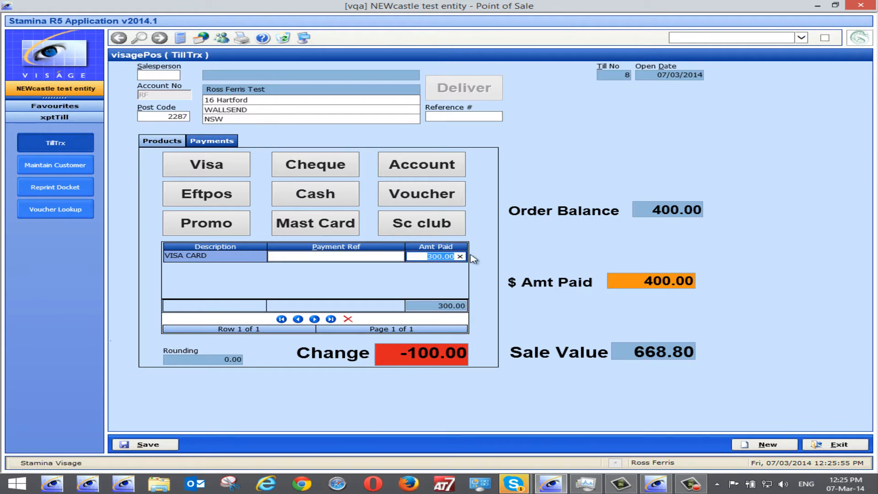
type("400")
left_click(335, 255)
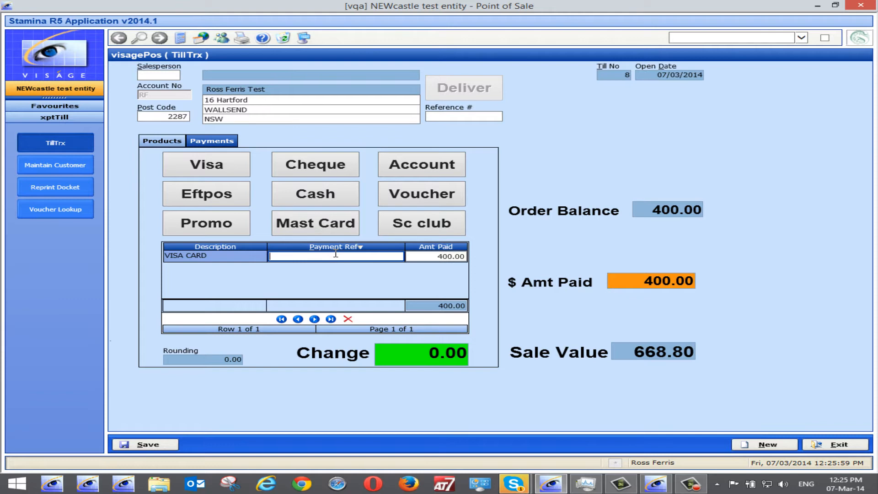
type("2334")
Save the delivery, entering salesperson code RF when required, and acknowledge the delivery confirmation.
left_click(148, 444)
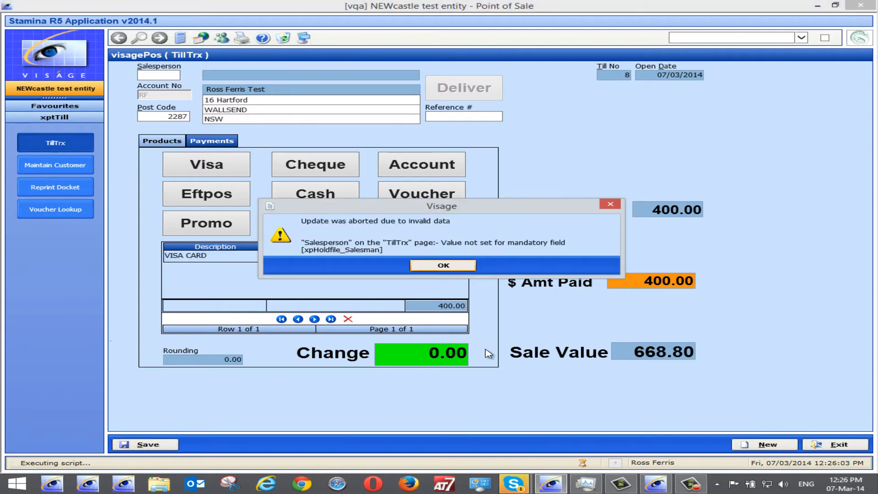
left_click(441, 266)
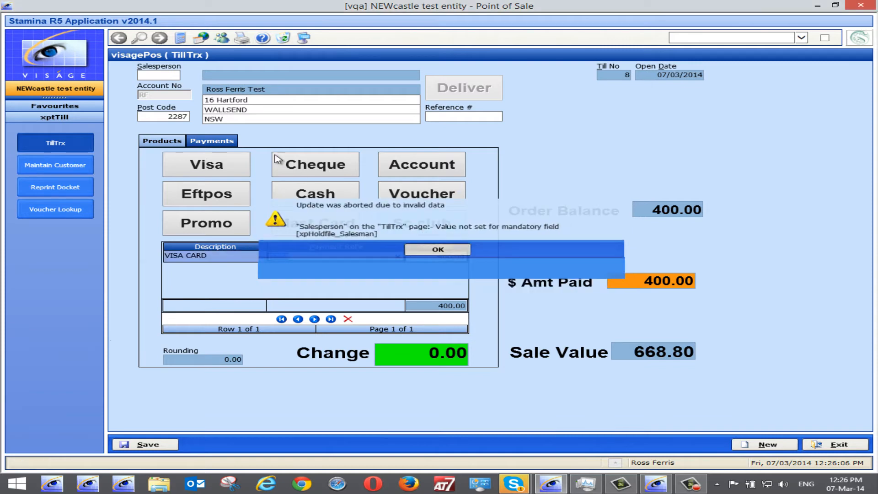
left_click(166, 73)
type("rf")
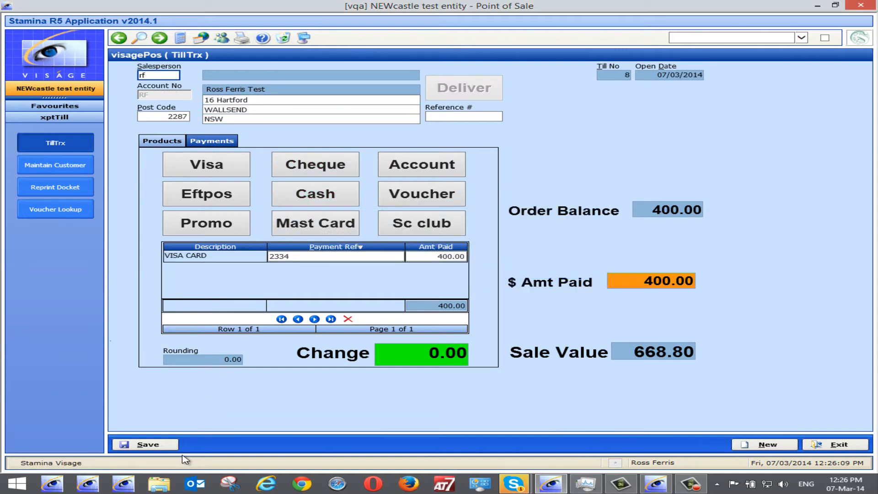
left_click(147, 446)
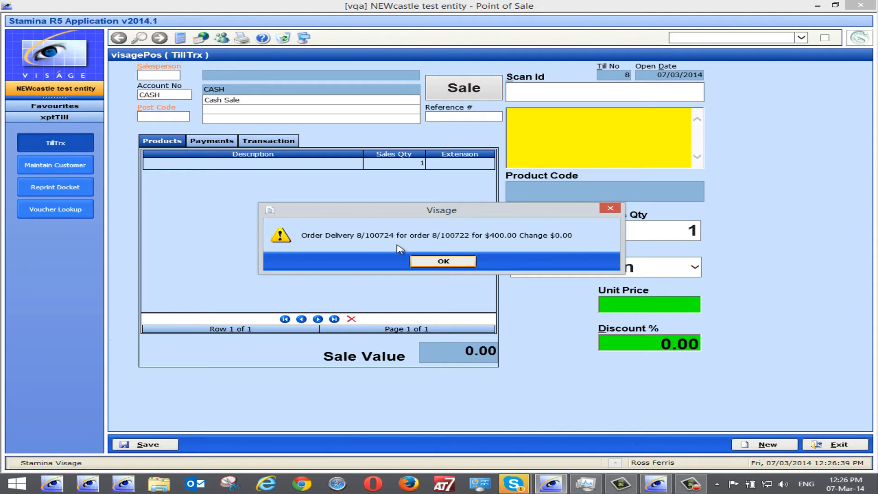
left_click(428, 265)
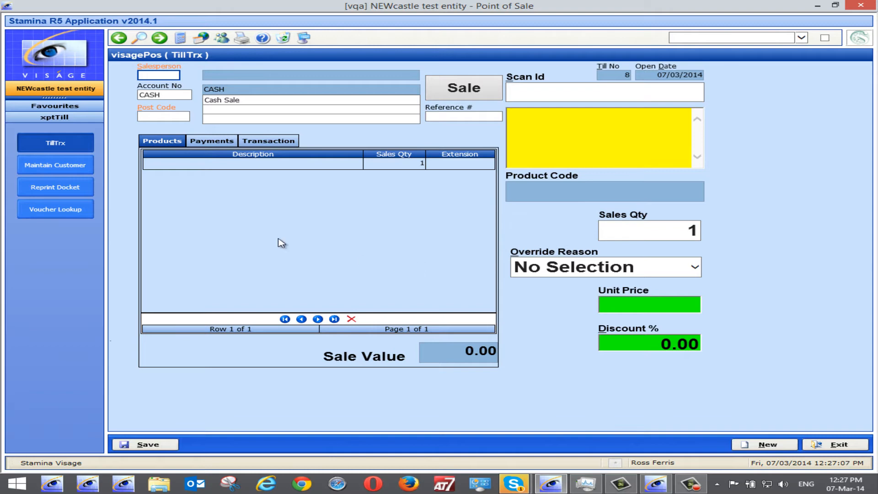
Open Reprint Docket and search today's transactions for Shane's Till, acknowledging the warning.
left_click(48, 191)
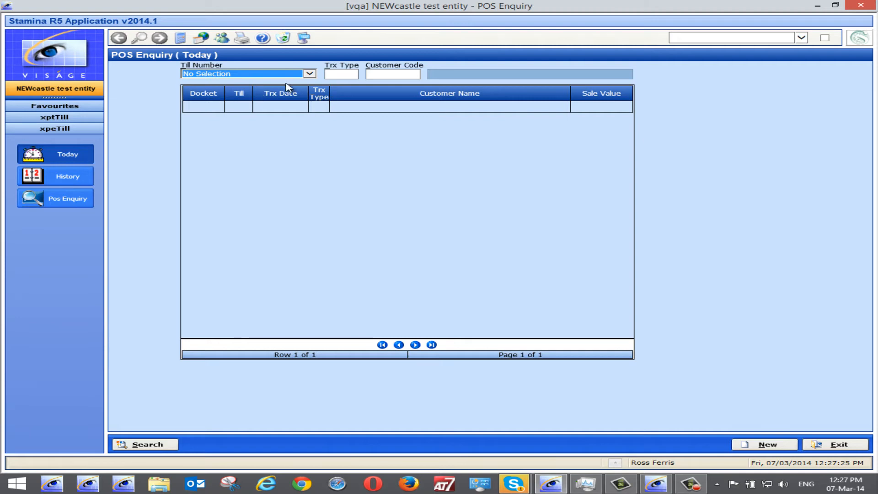
left_click(310, 74)
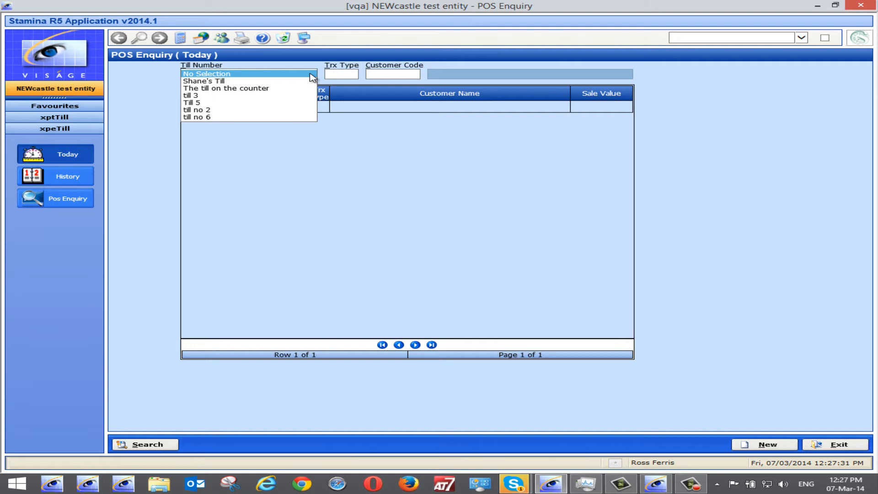
left_click(221, 81)
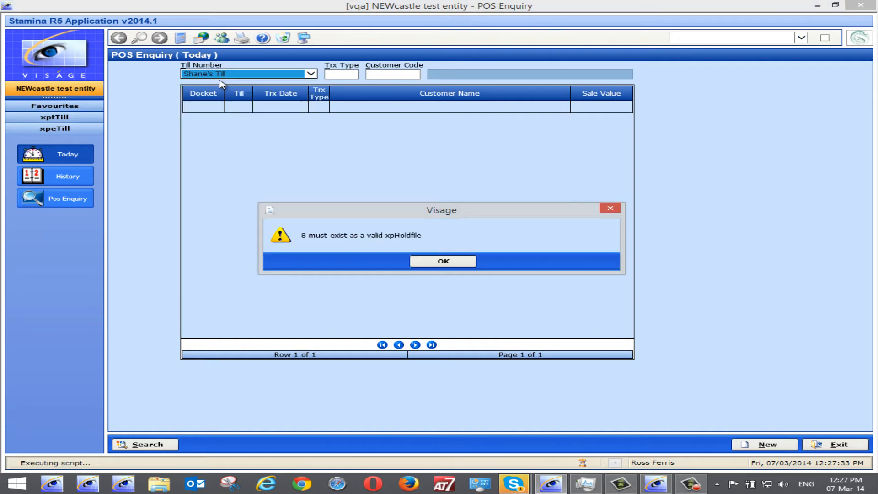
left_click(434, 261)
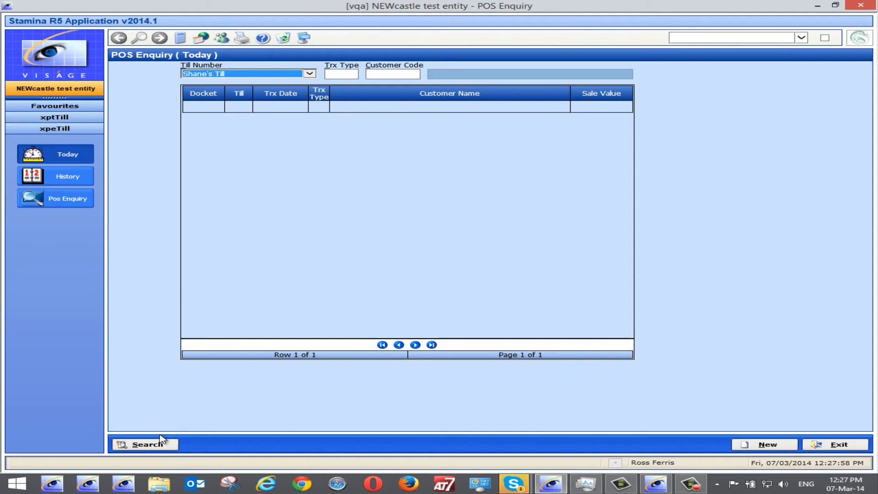
left_click(145, 445)
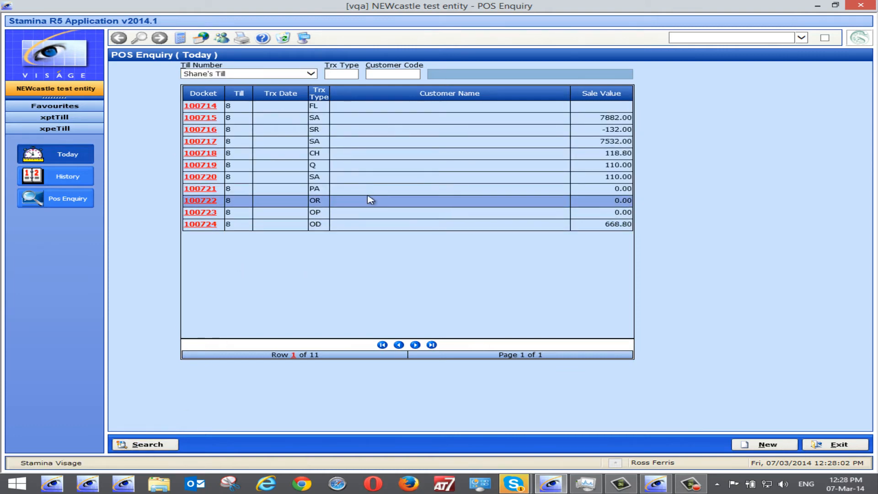
Open docket 100721, view its payments, and preview its printout.
left_click(202, 192)
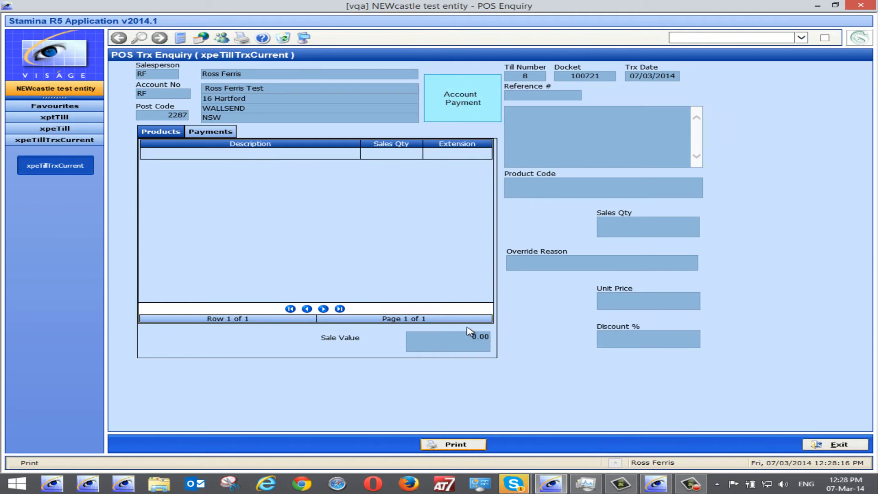
left_click(215, 136)
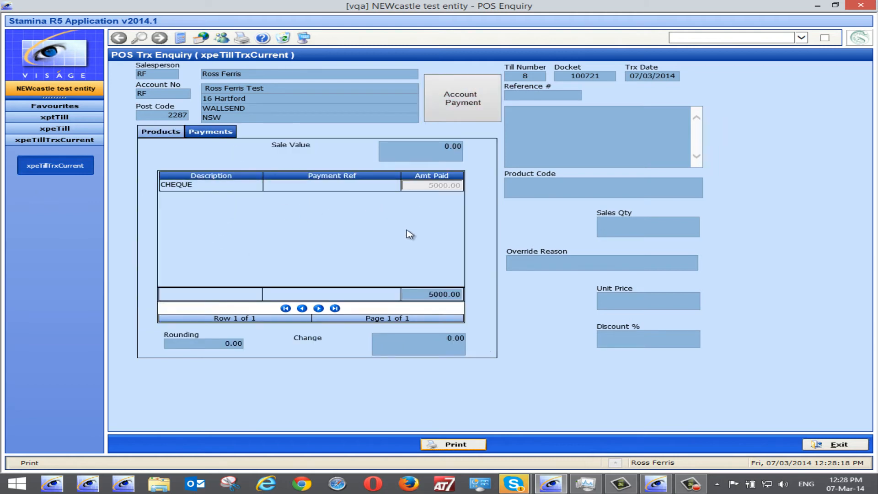
left_click(464, 446)
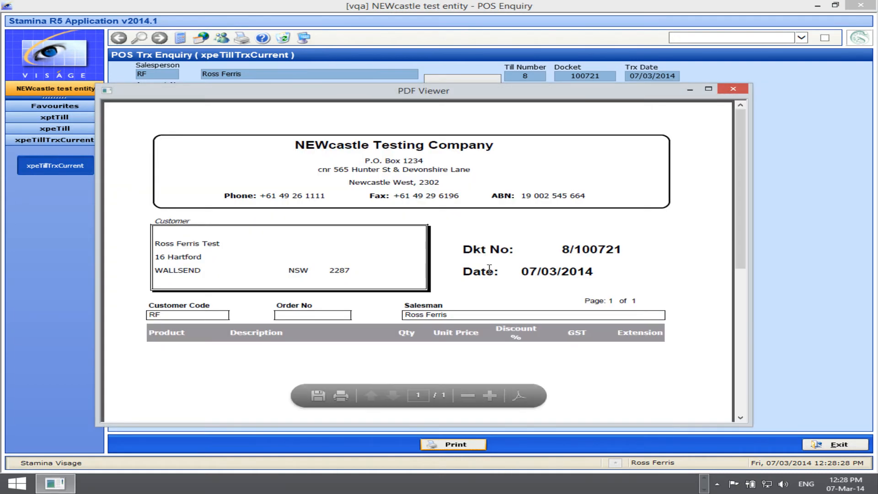
Scroll through the docket preview, open the print dialog, cancel it, and close the viewer.
scroll(455, 285, "down", 3)
scroll(455, 286, "down", 10)
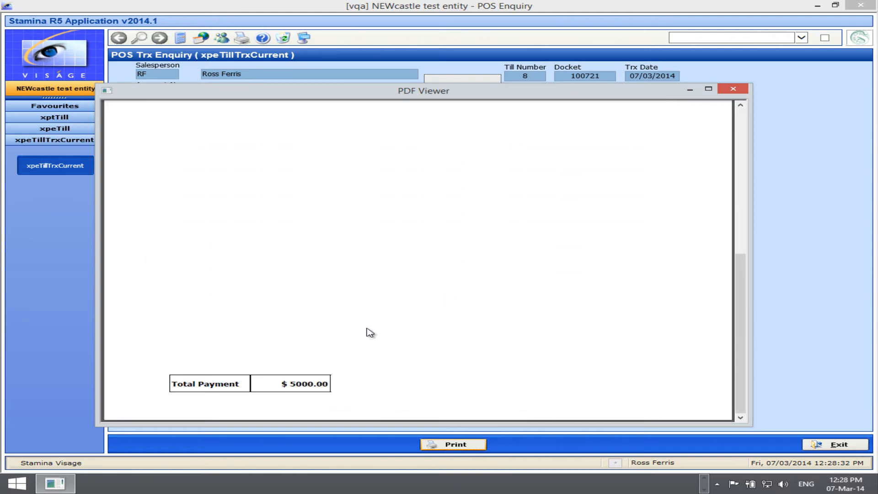
scroll(337, 355, "up", 1)
scroll(337, 354, "down", 1)
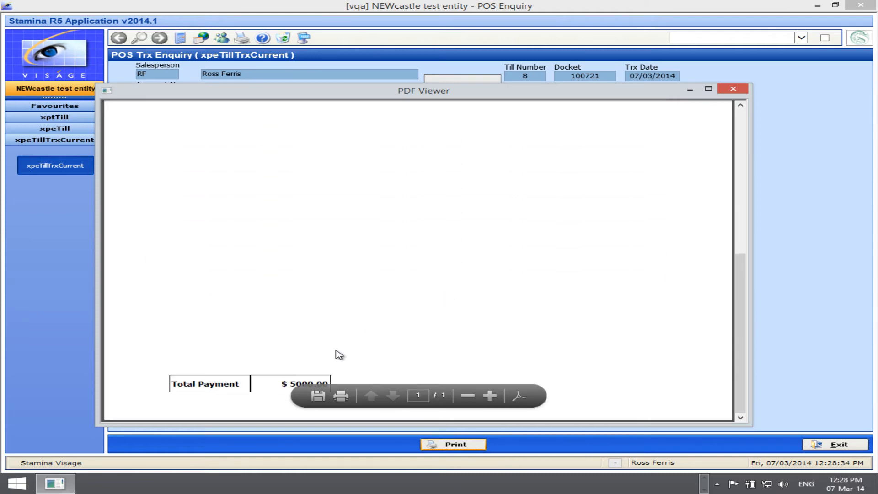
left_click(341, 396)
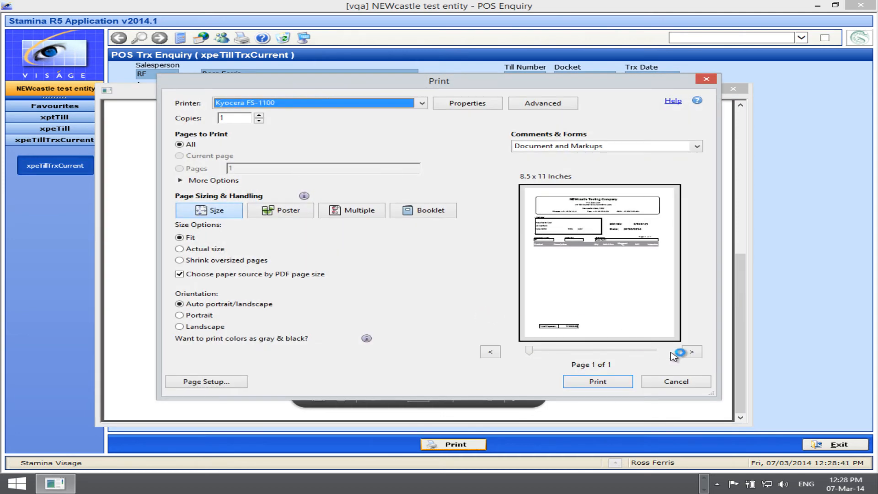
left_click(684, 381)
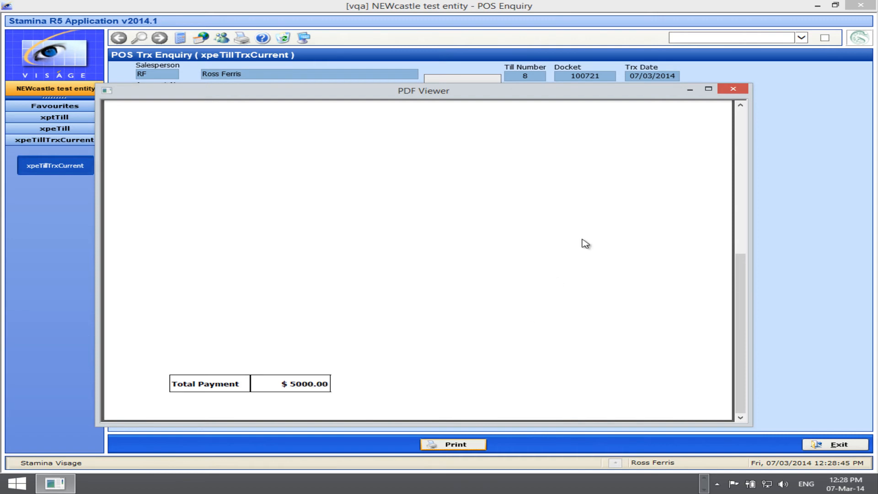
left_click(733, 91)
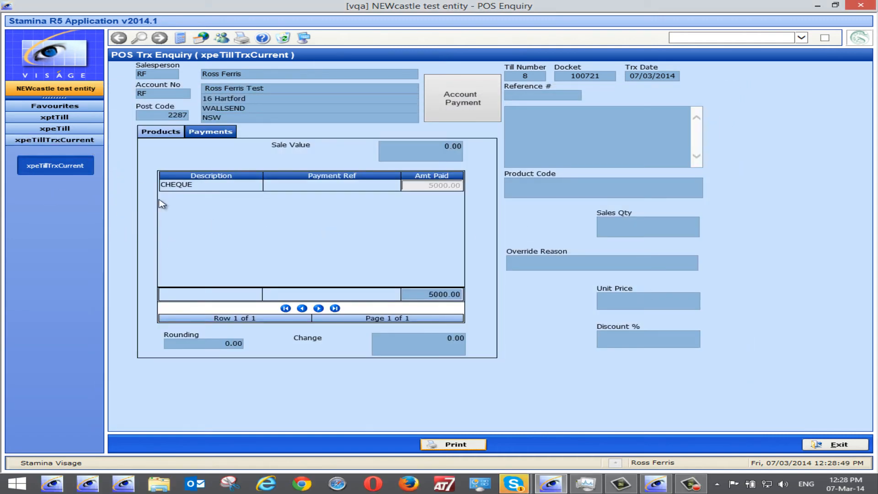
Browse the POS enquiry's Today, History and POS Enquiry views, then exit back to the till.
left_click(840, 446)
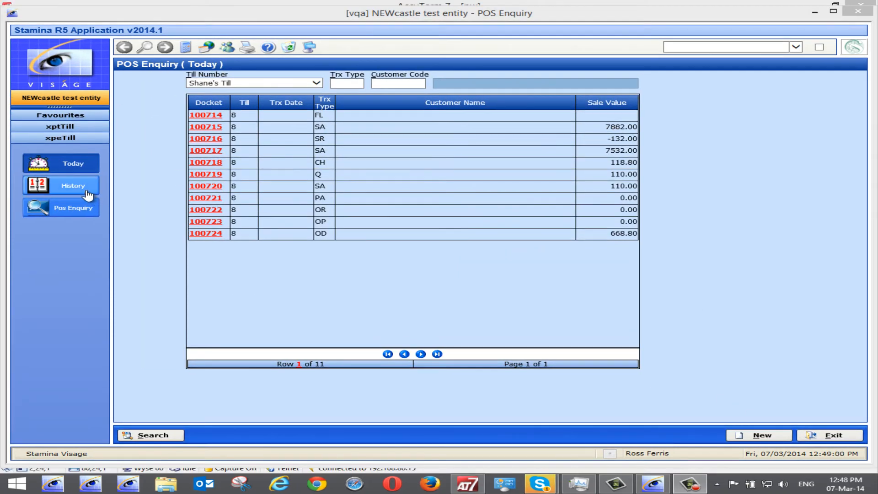
left_click(79, 191)
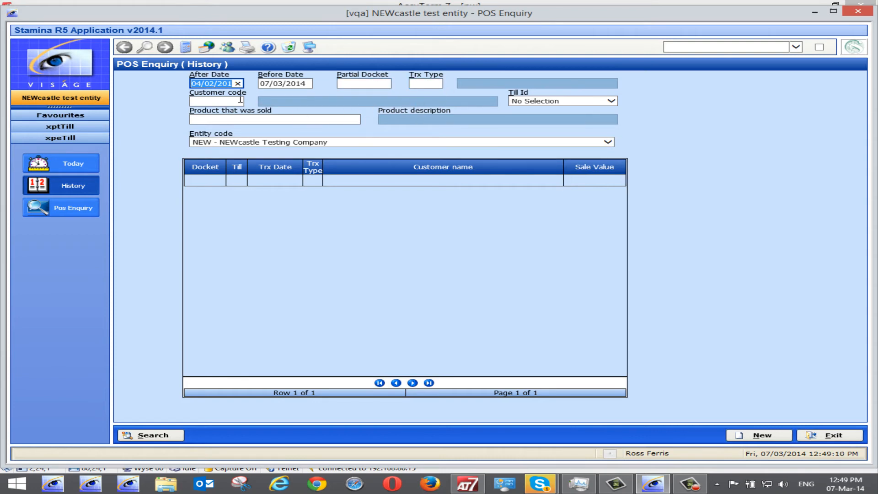
mouse_move(231, 109)
left_click(73, 209)
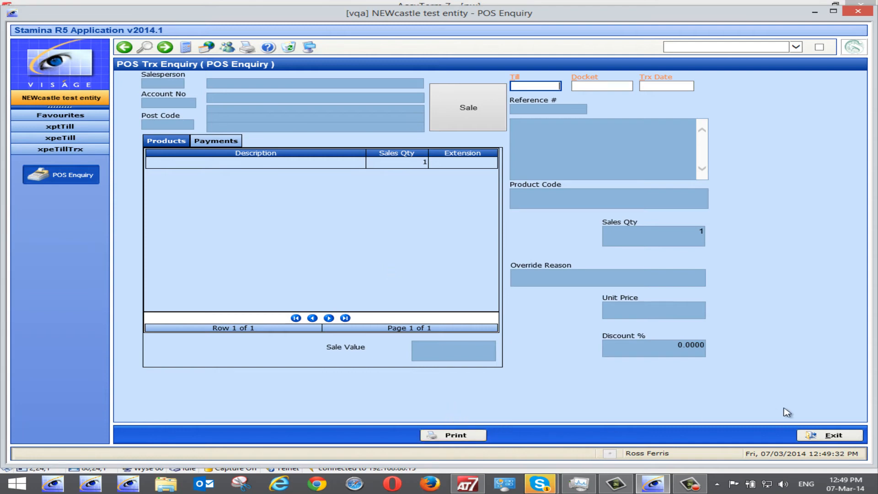
left_click(833, 436)
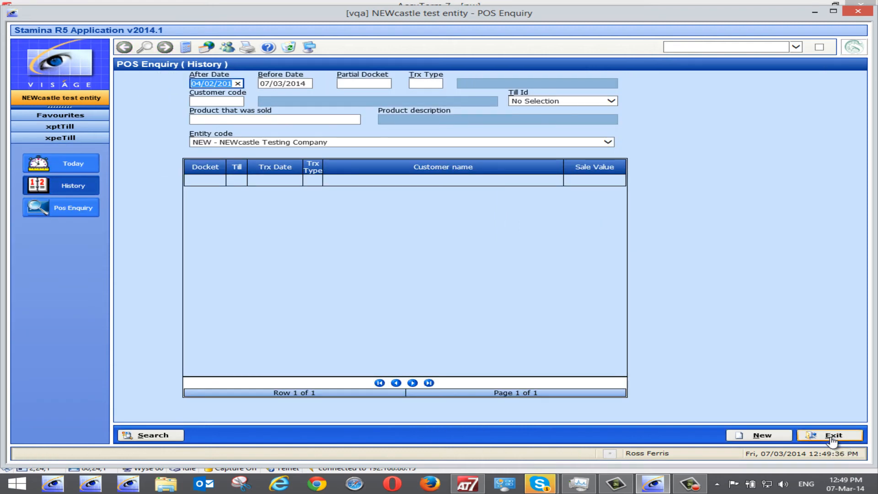
left_click(832, 437)
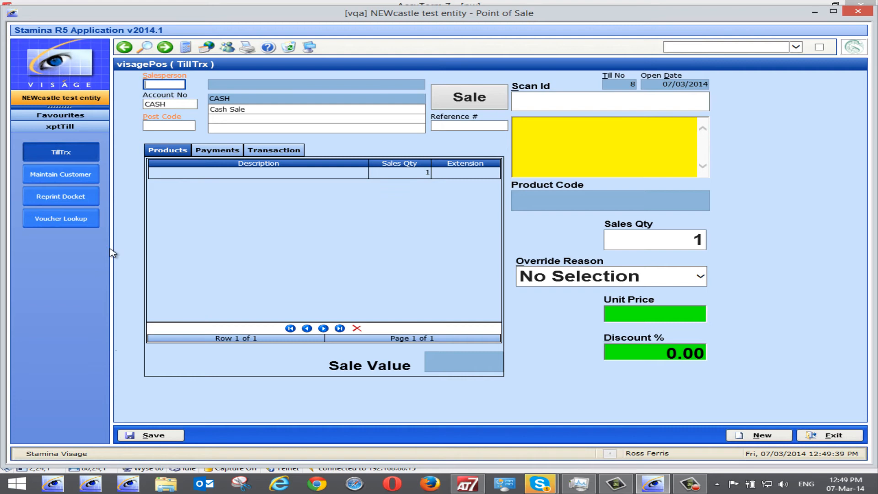
Open Voucher Lookup, run xpmparams to view the Point of Sale parameters, and exit both back to the till.
left_click(66, 219)
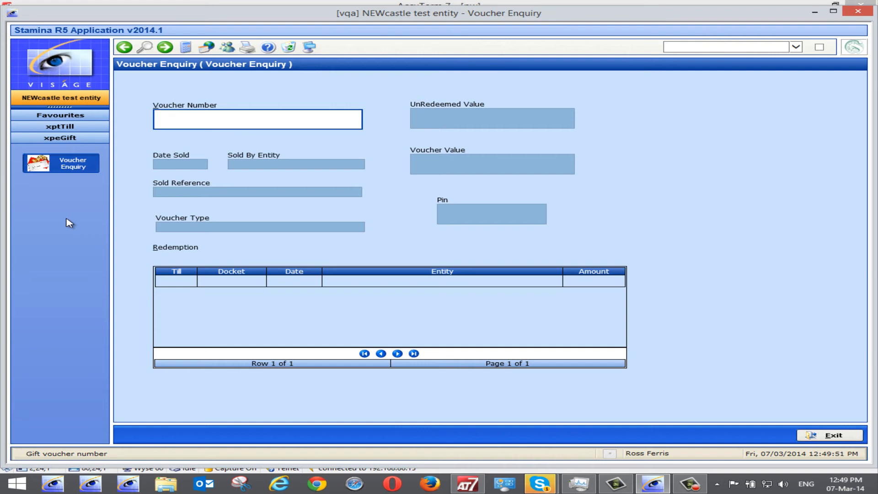
left_click(737, 46)
type("xpmparams")
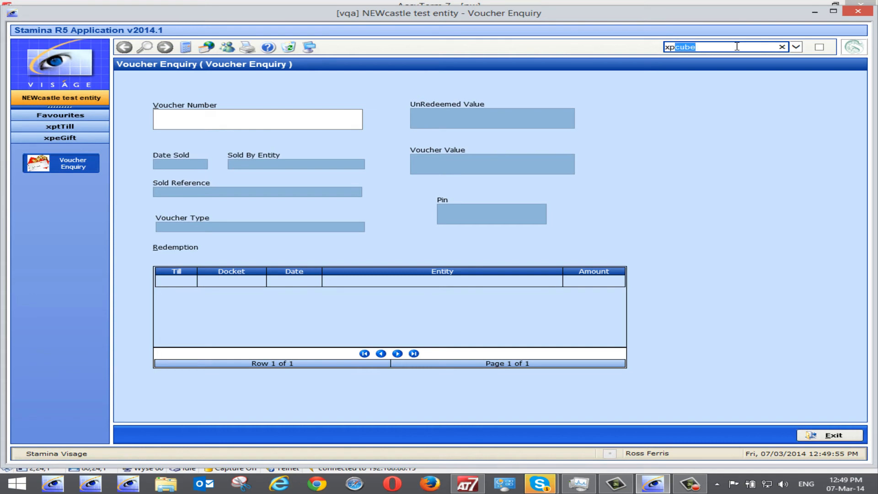
key("Return")
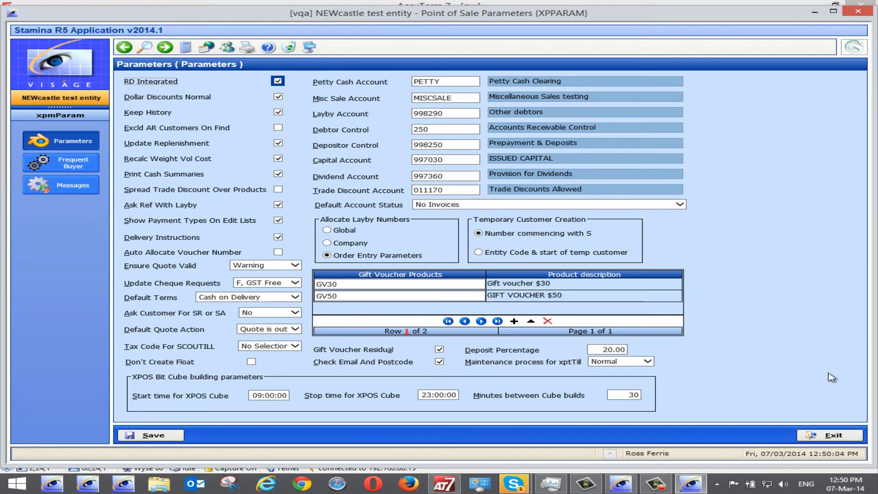
left_click(842, 439)
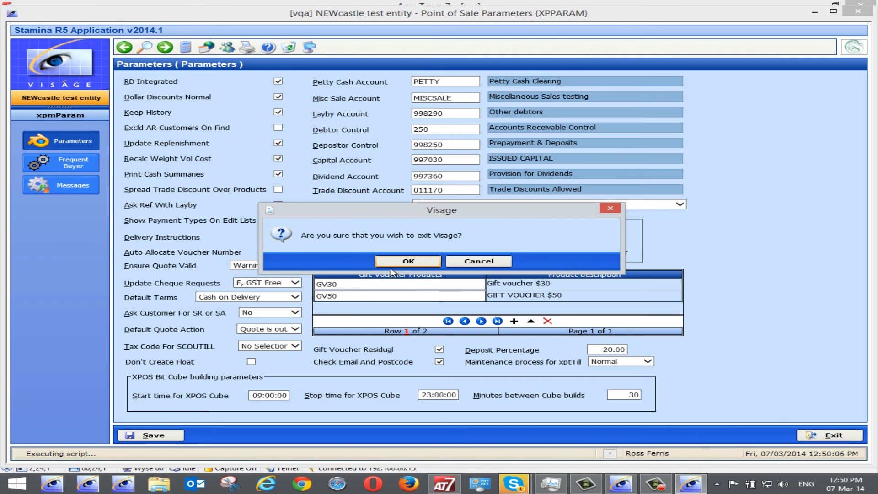
left_click(412, 261)
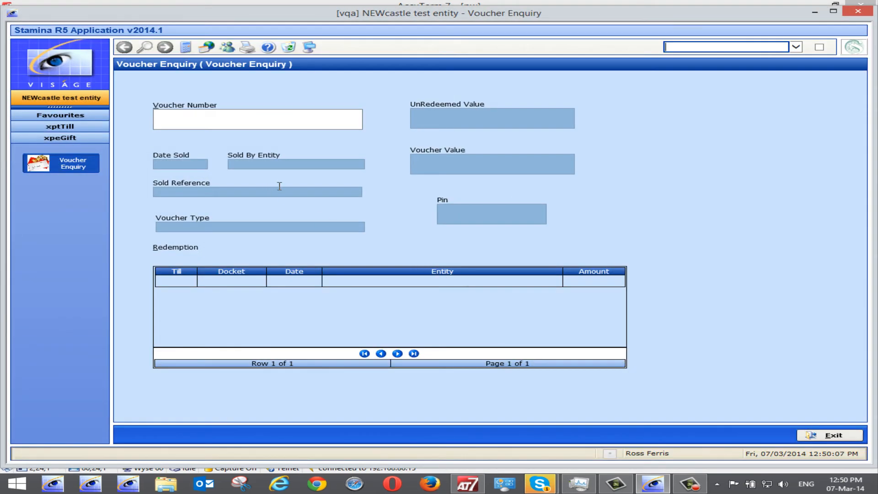
left_click(833, 435)
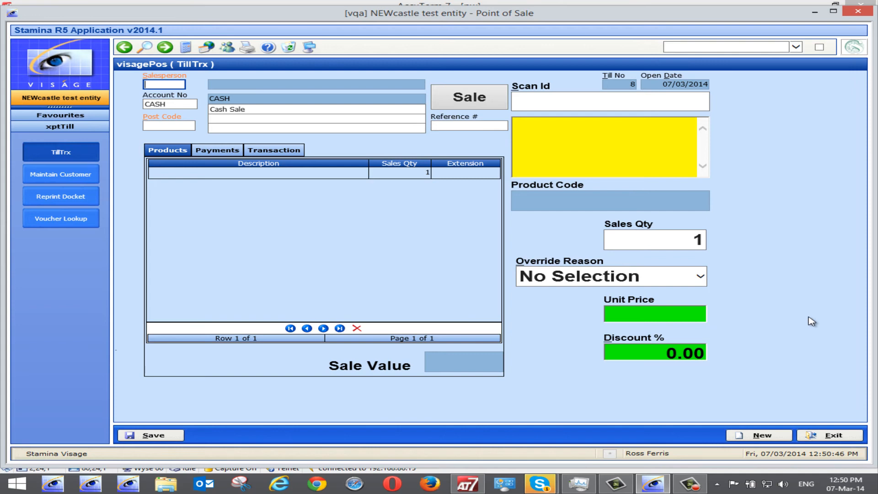
Set the till transaction's account number to RF.
left_click_drag(172, 105, 125, 106)
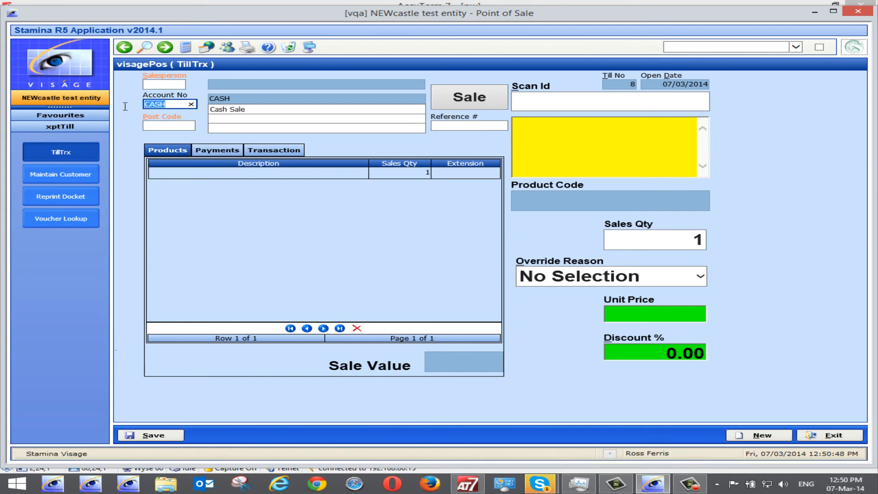
type("rf")
left_click(161, 122)
left_click(444, 258)
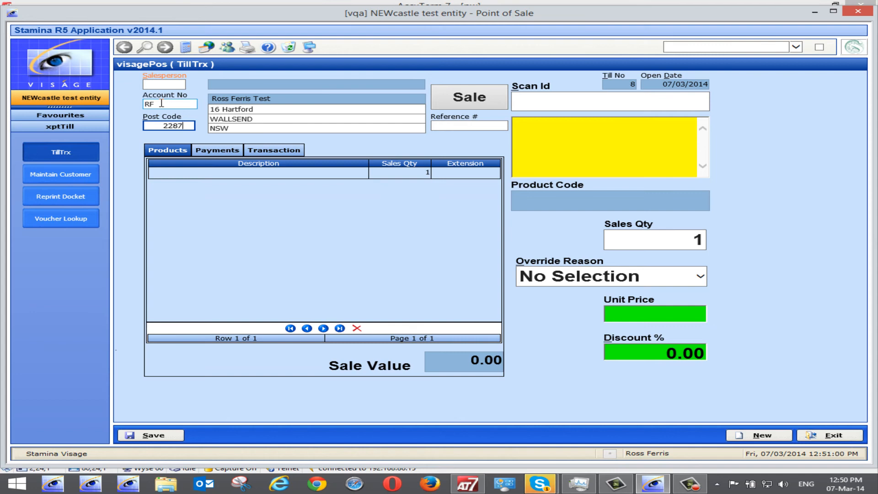
Enquire on account RF's debtor balances and current transactions, then return to the till.
right_click(161, 103)
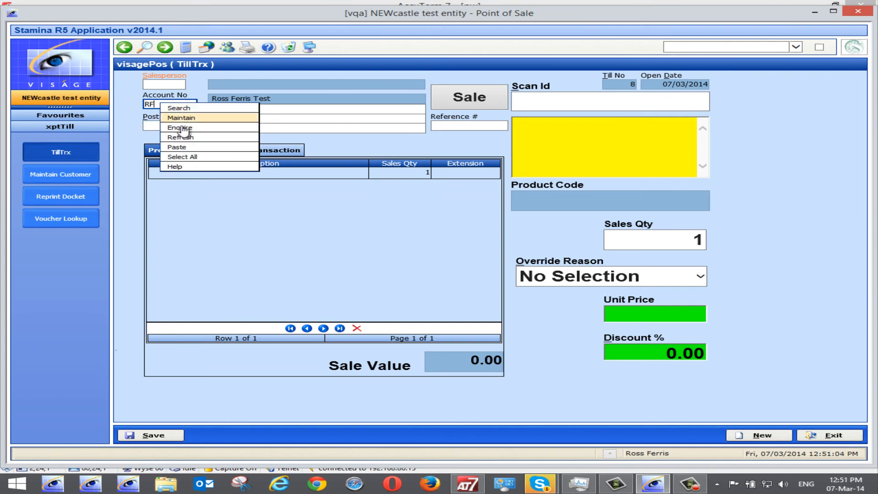
left_click(185, 129)
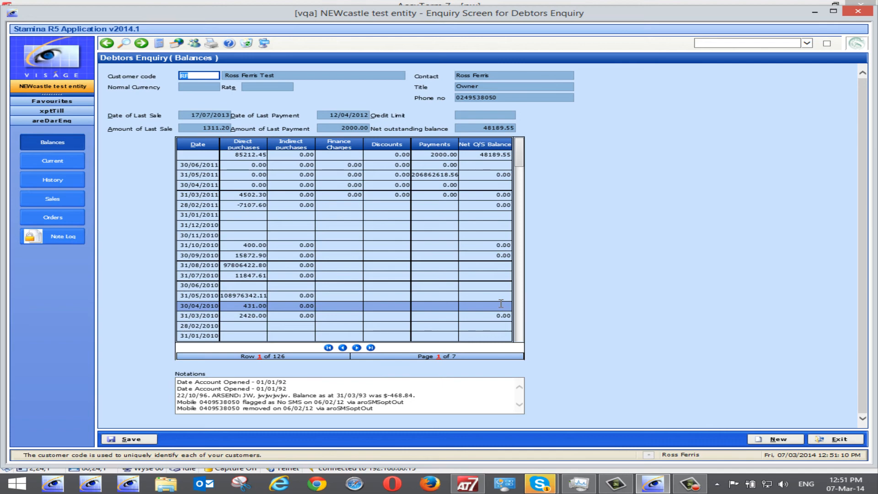
left_click(65, 161)
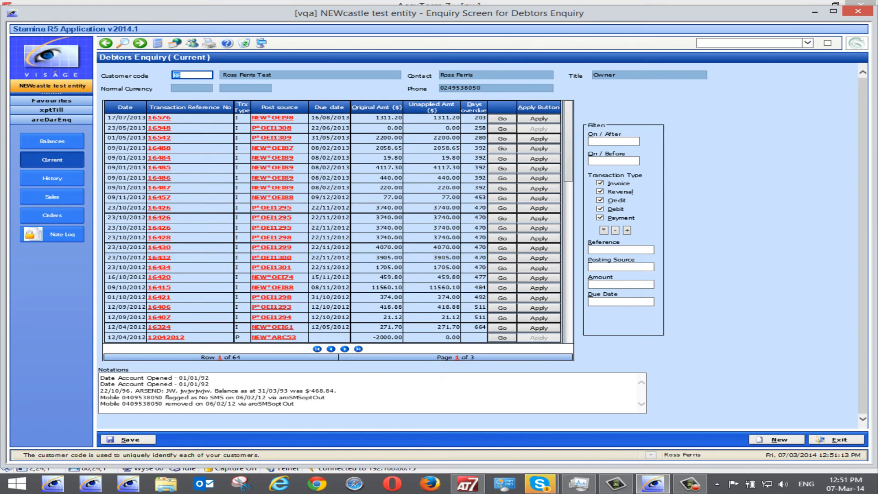
left_click(844, 439)
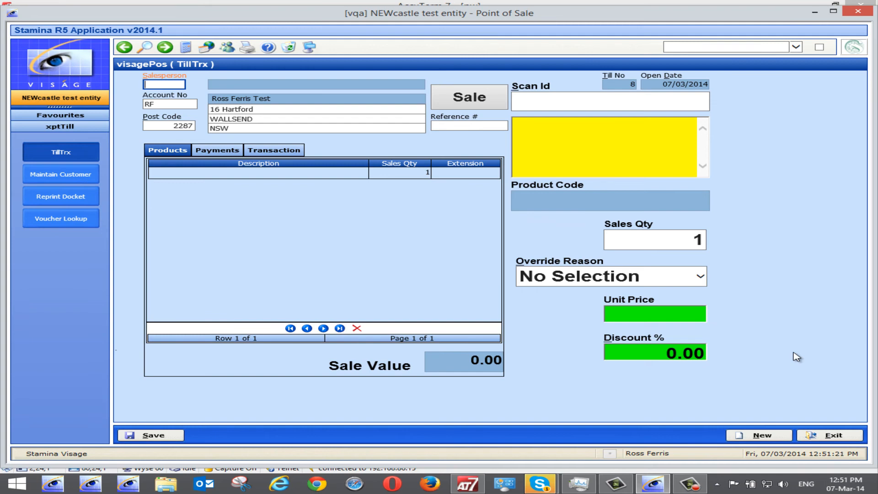
Leave the till without saving and run Read My Till, previewing the till summary before closing it.
left_click(836, 435)
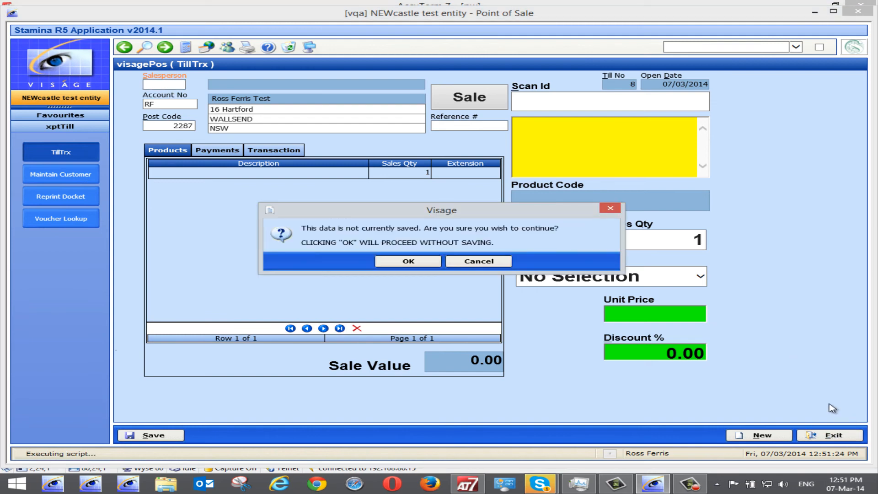
left_click(425, 260)
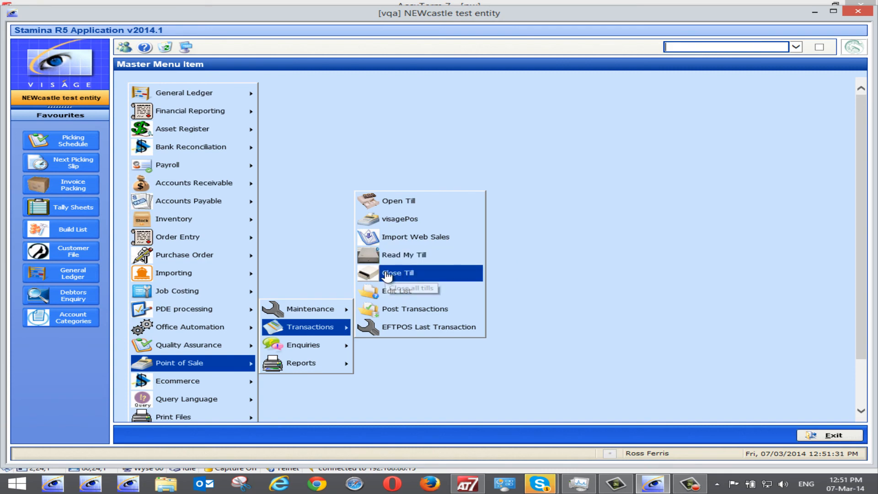
left_click(407, 259)
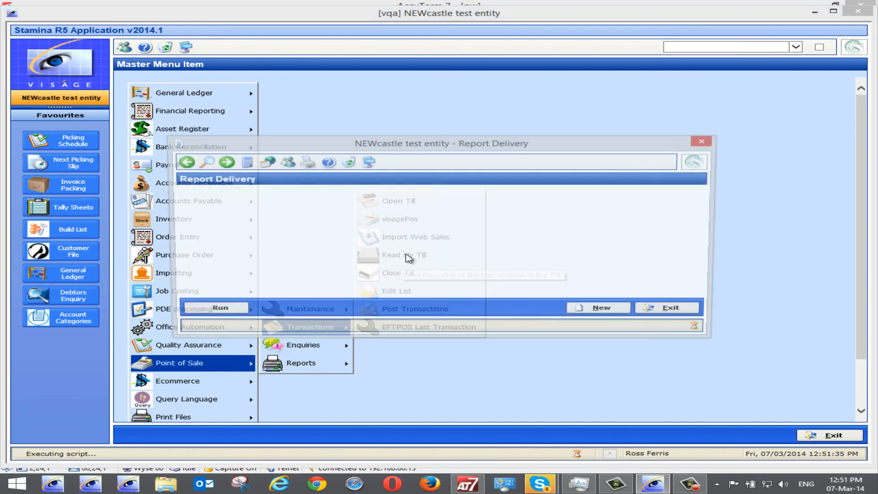
left_click(222, 311)
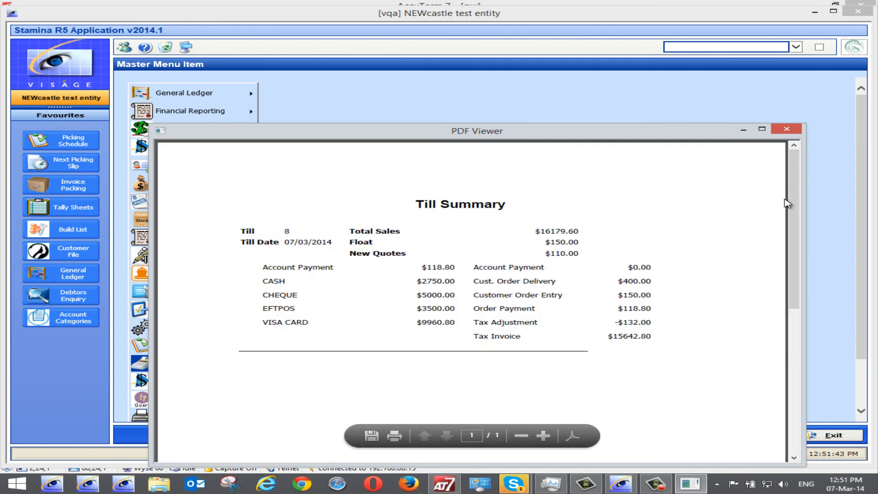
mouse_move(798, 214)
left_mouse_down()
mouse_move(795, 323)
mouse_move(805, 210)
left_mouse_up()
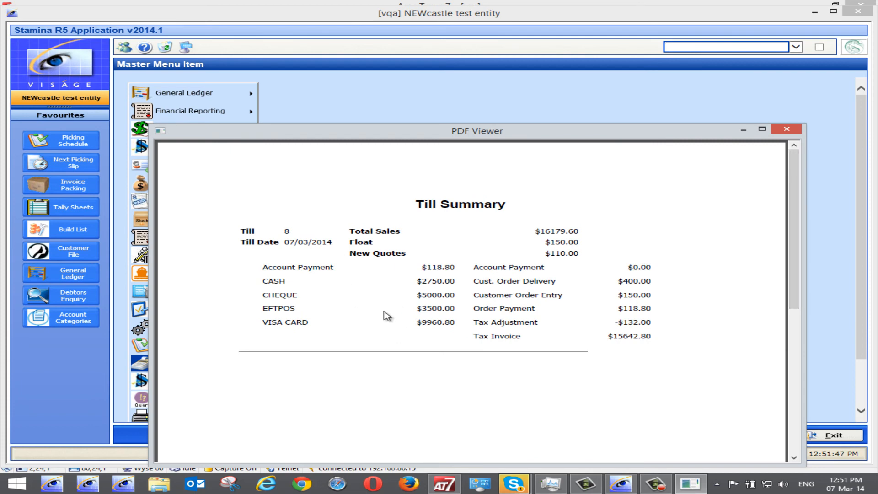
left_click(786, 129)
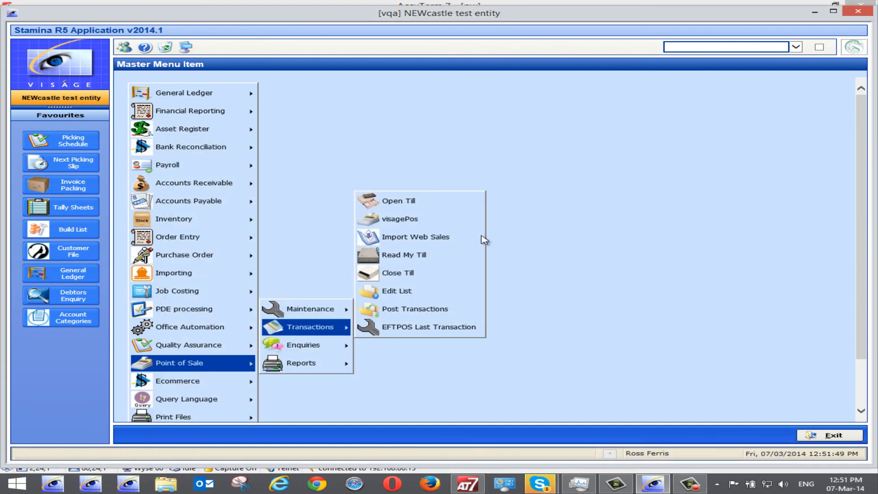
Open Close Till, untick Till 5 so only Shane's Till is selected, and close the tills.
left_click(379, 273)
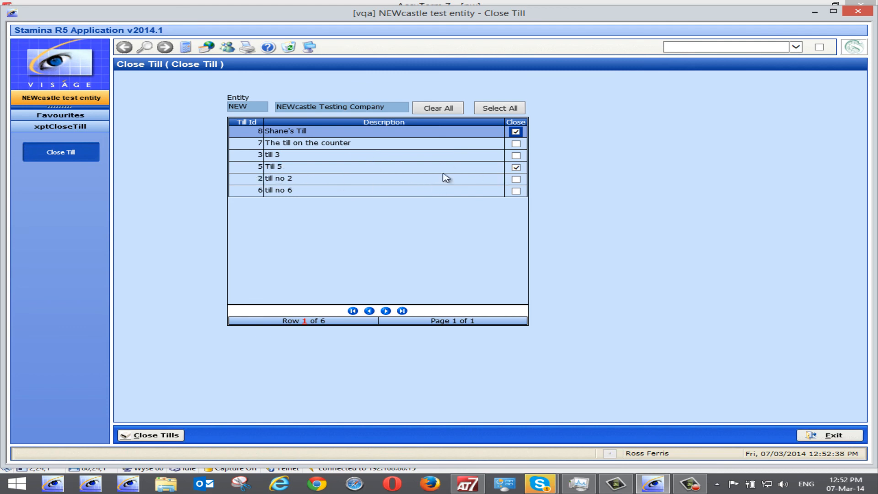
left_click(516, 167)
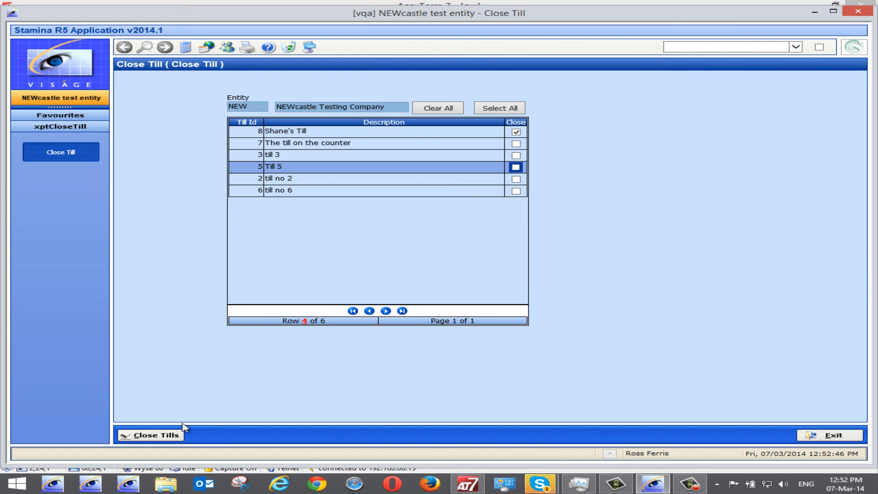
left_click(154, 436)
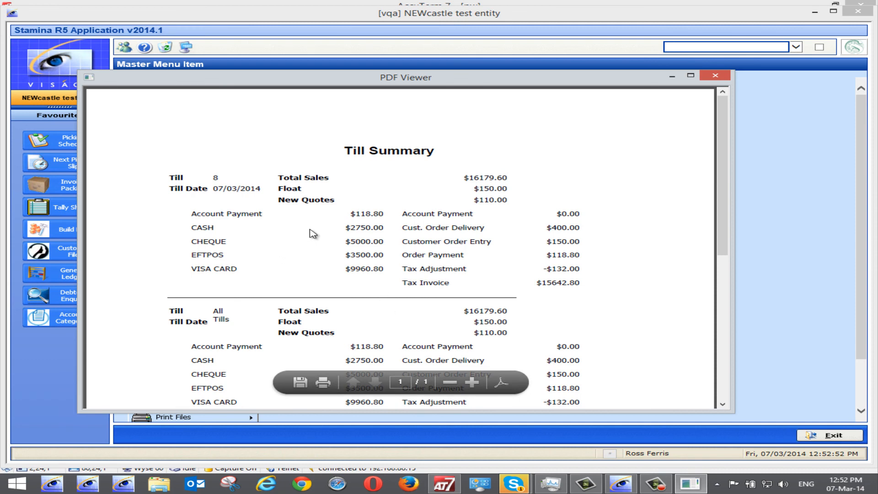
Scroll through the till summary report and close the viewer.
scroll(363, 270, "down", 3)
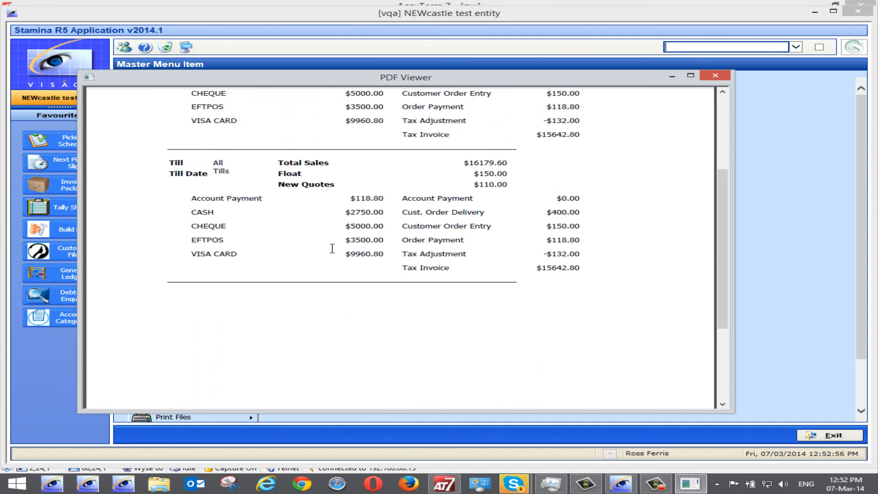
scroll(332, 248, "up", 1)
scroll(356, 197, "up", 2)
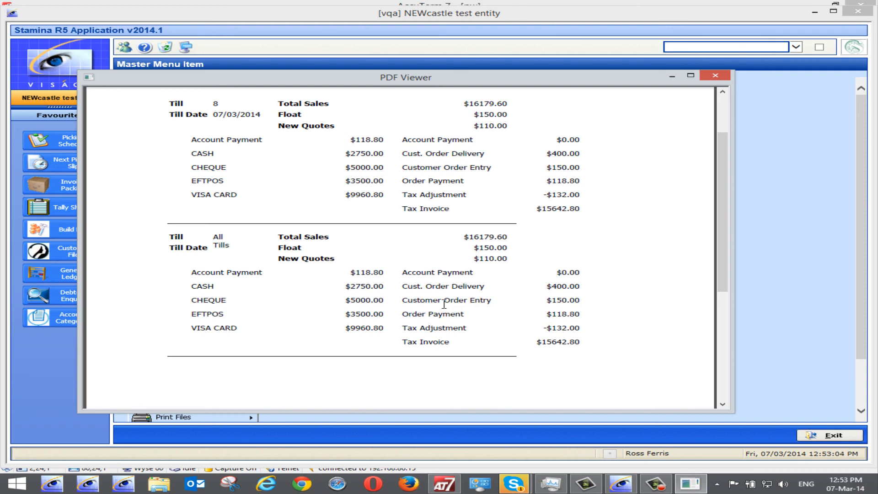
scroll(580, 285, "up", 3)
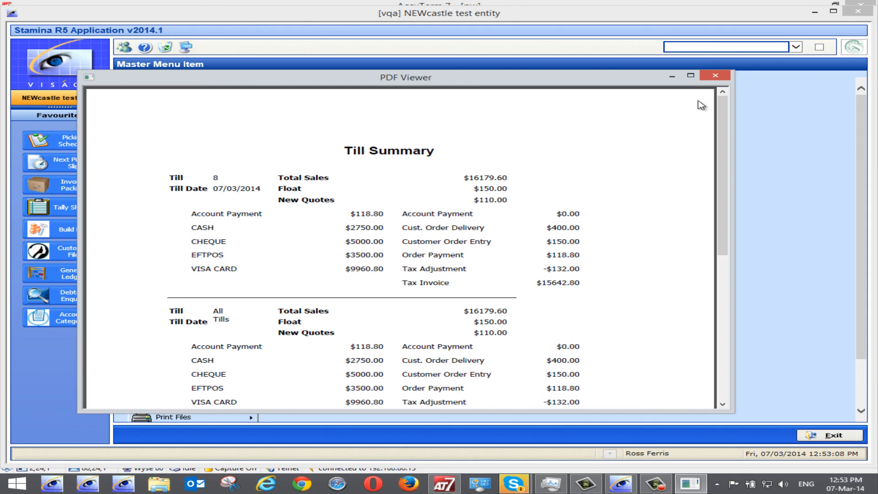
left_click(719, 78)
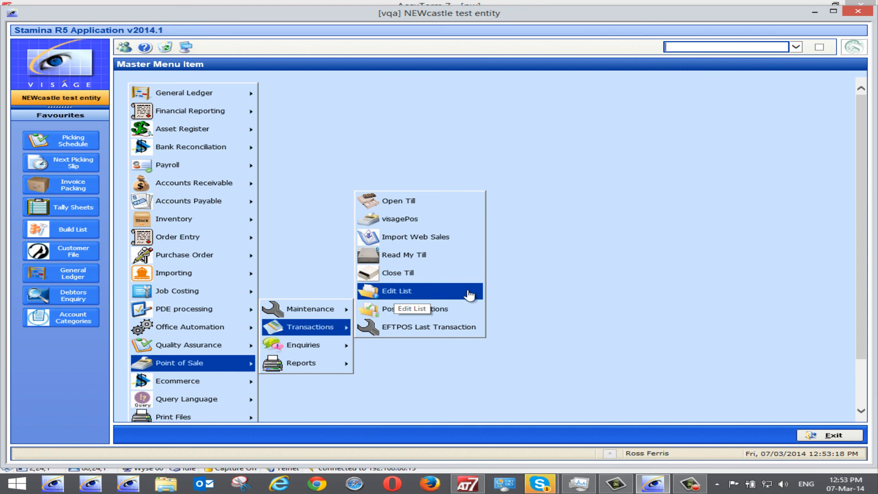
Run Post Transactions to post the xPOS transactions.
left_click(437, 309)
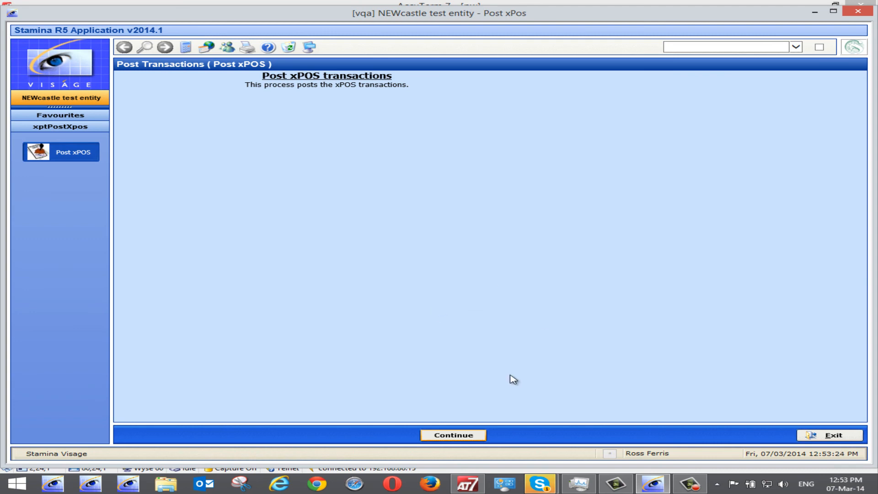
left_click(460, 435)
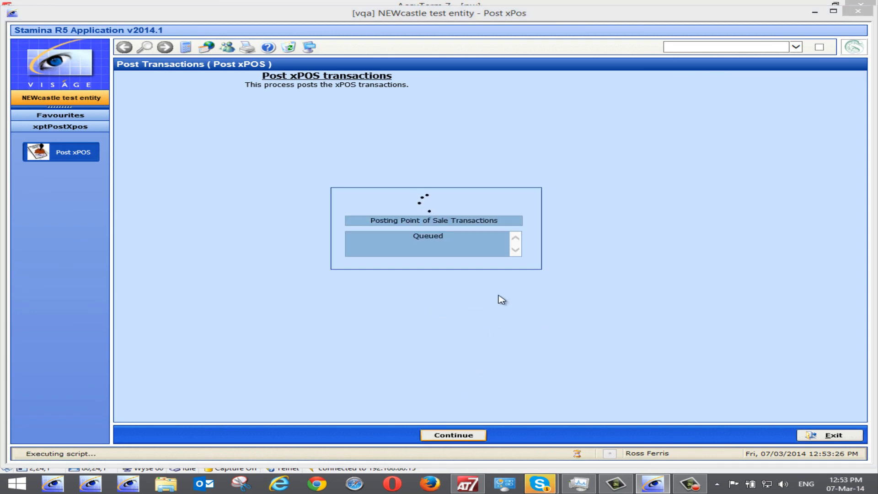